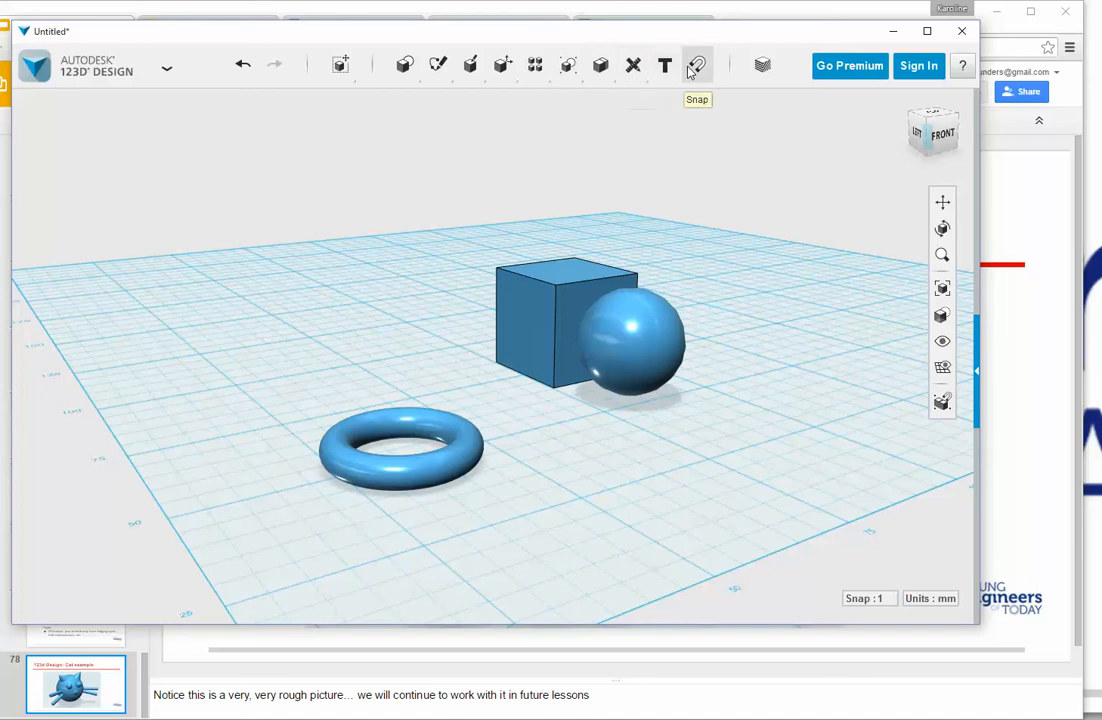
Step: Sketch a single straight line segment on the grid in front of the sphere with the Polyline tool
mouse_move(616, 60)
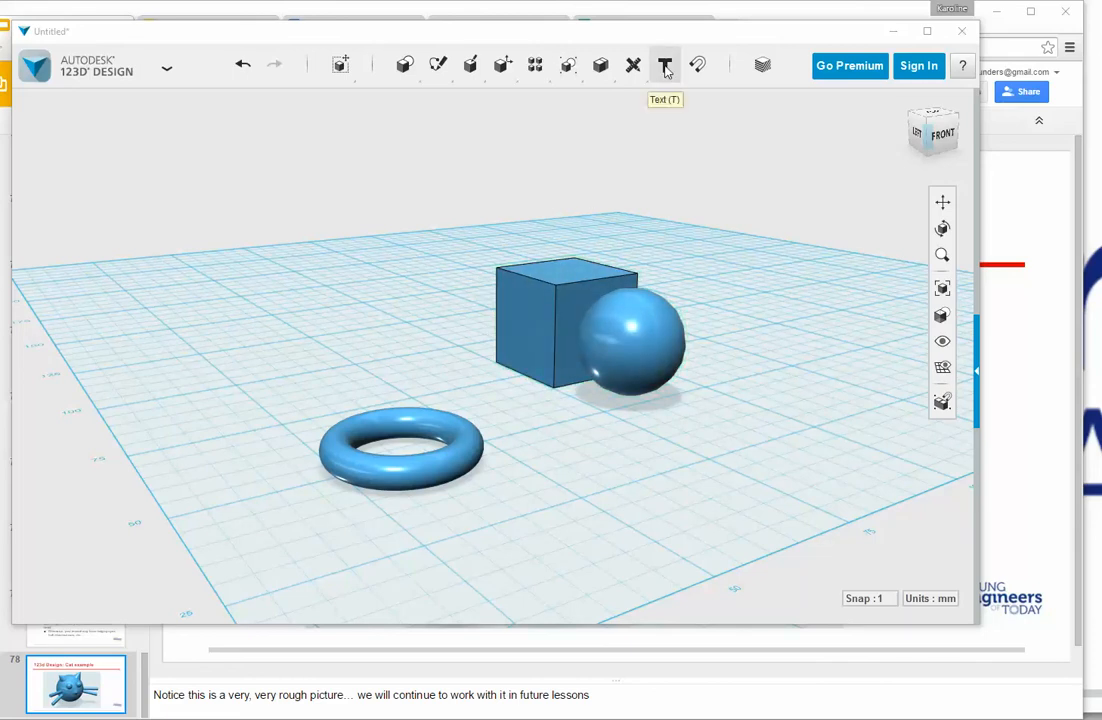
mouse_move(405, 66)
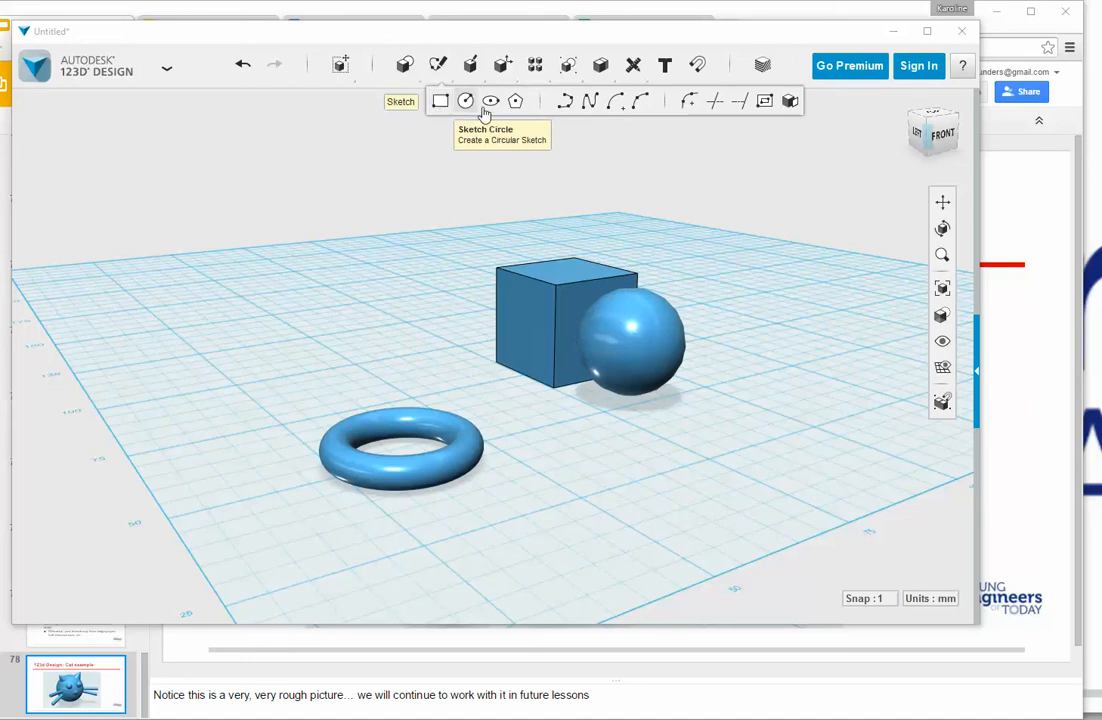
left_click(565, 101)
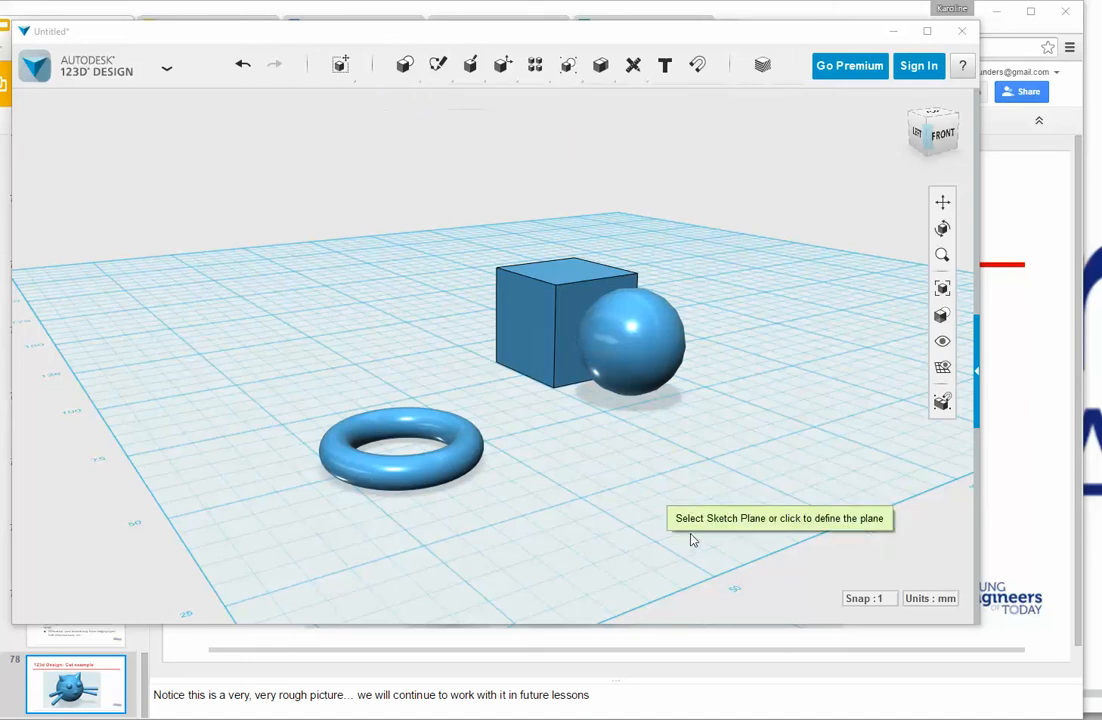
left_click(700, 530)
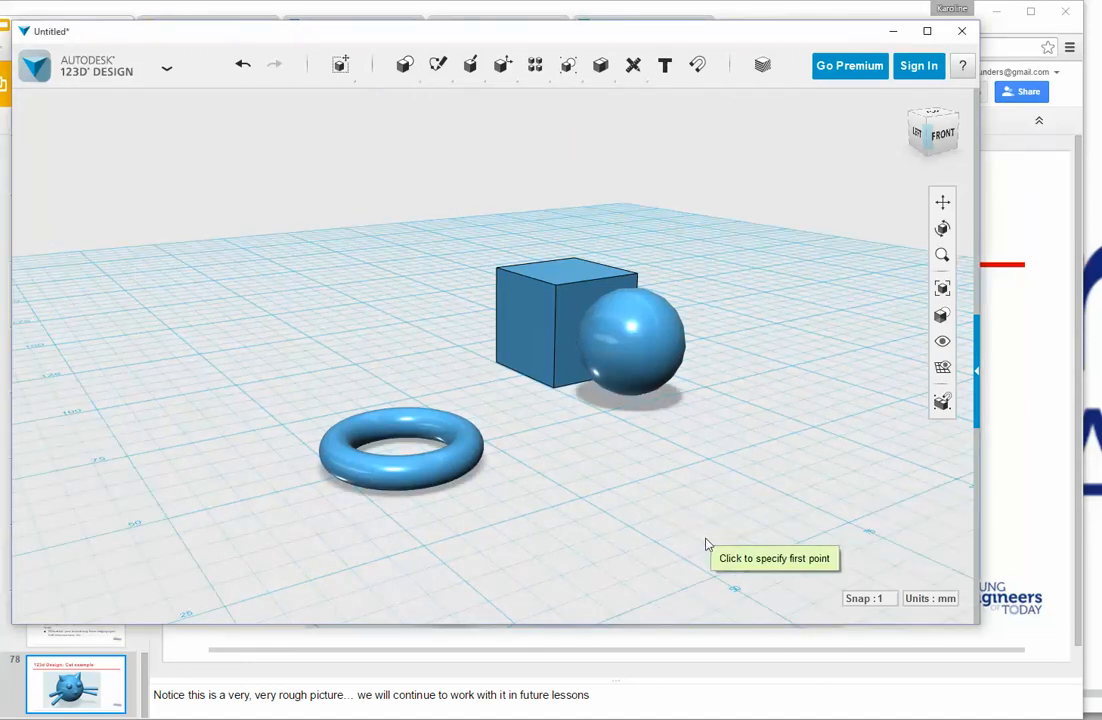
mouse_move(438, 64)
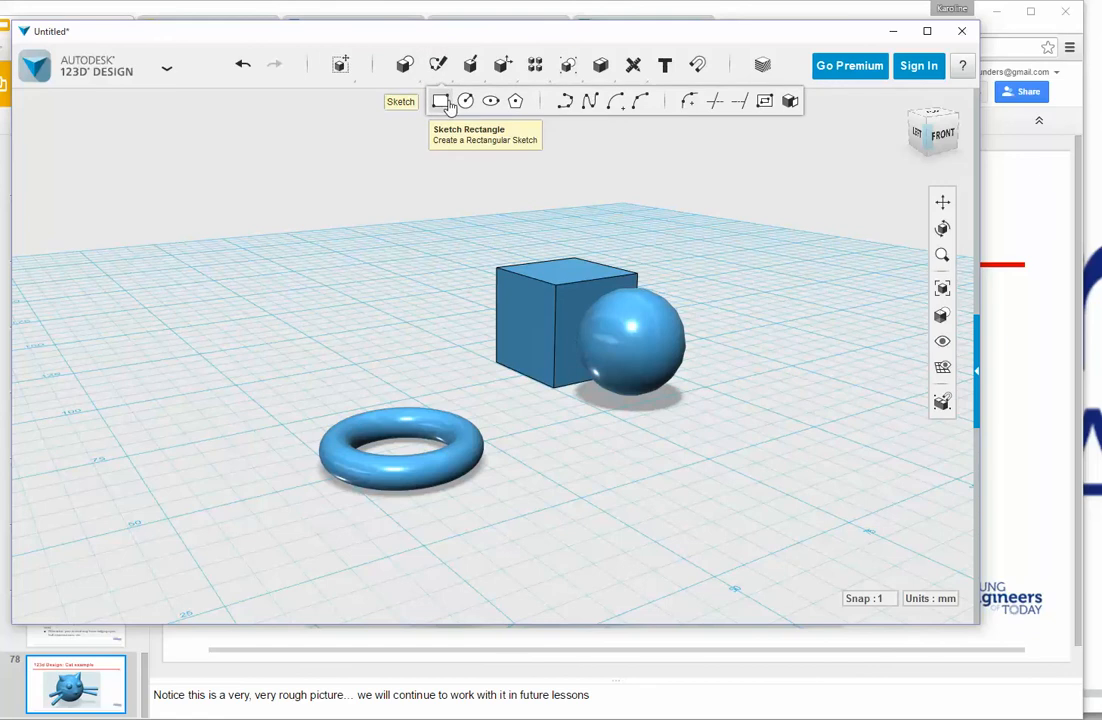
left_click(565, 105)
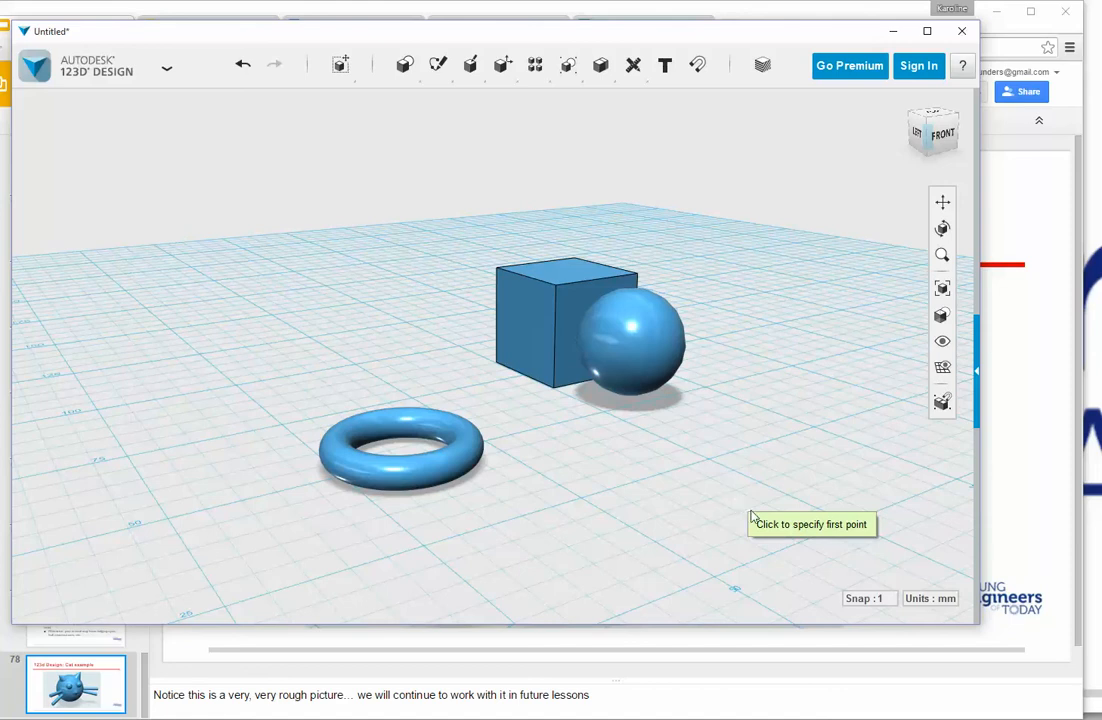
left_click(764, 508)
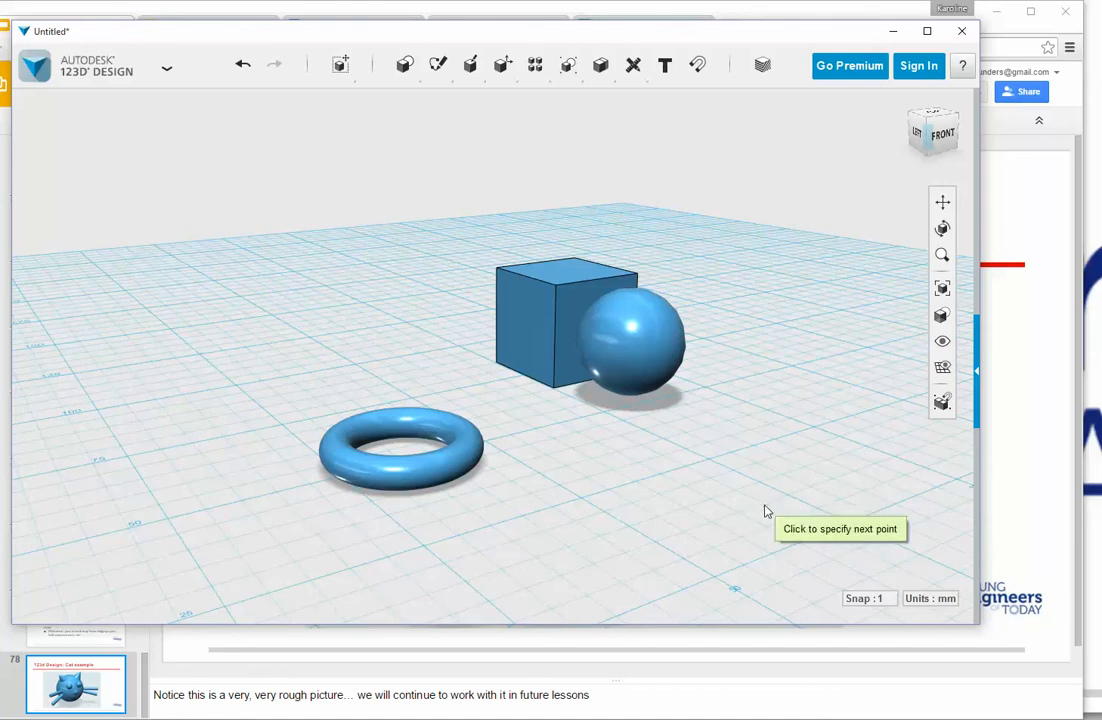
left_click(642, 450)
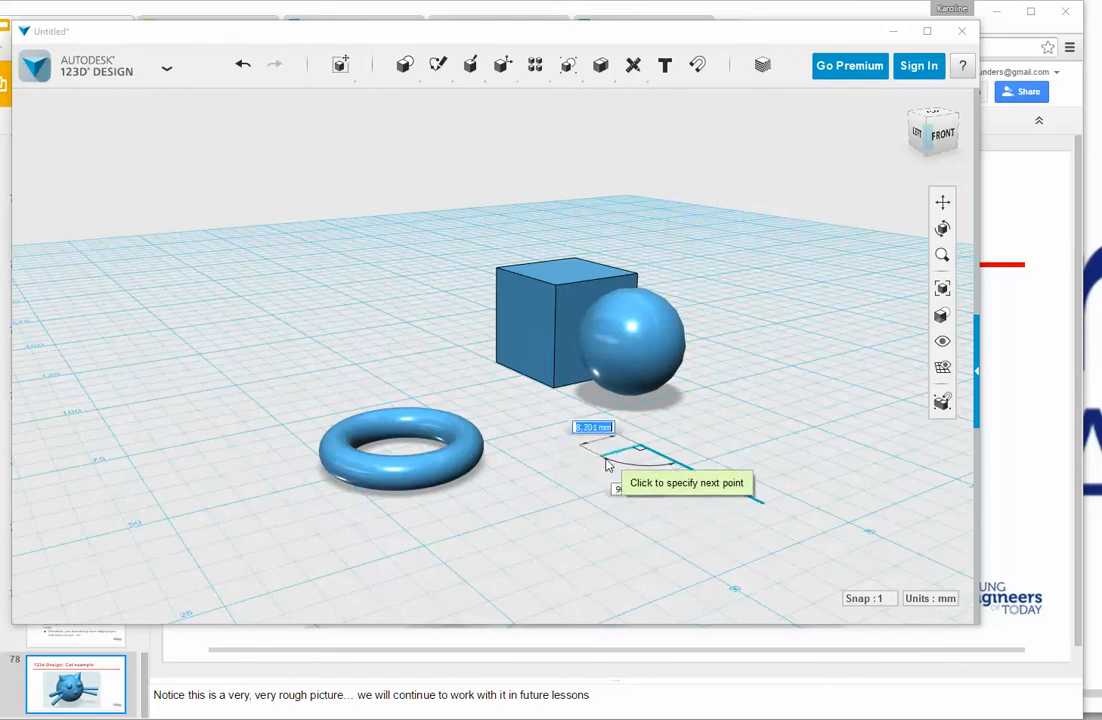
key("Escape")
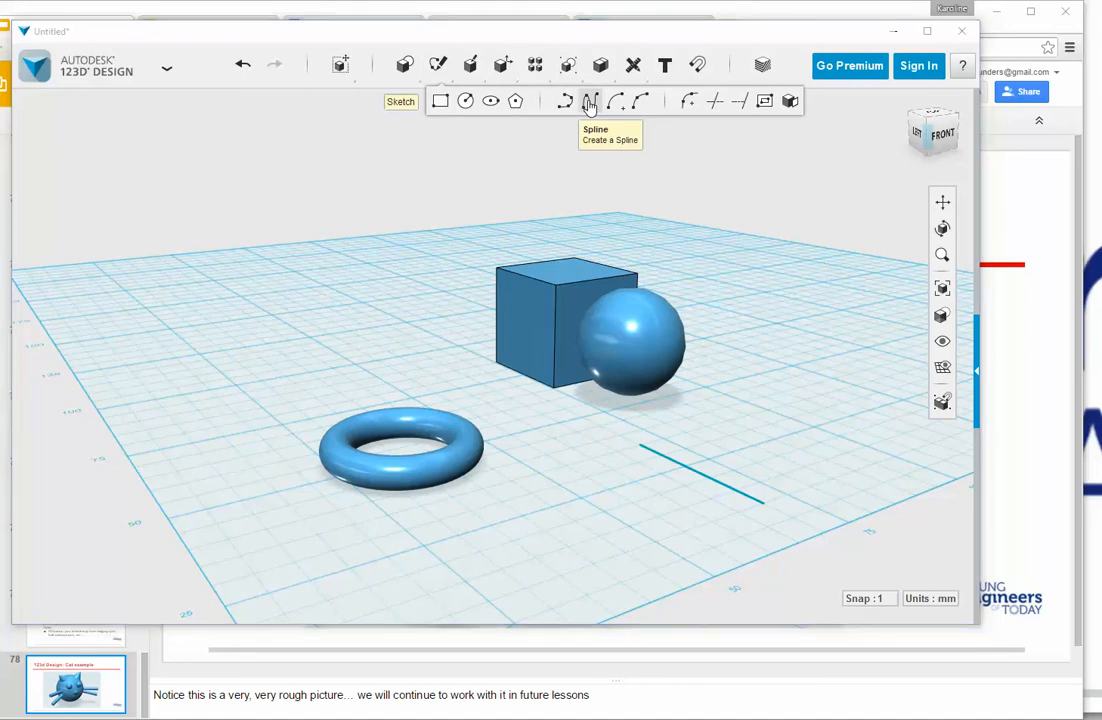
left_click(590, 104)
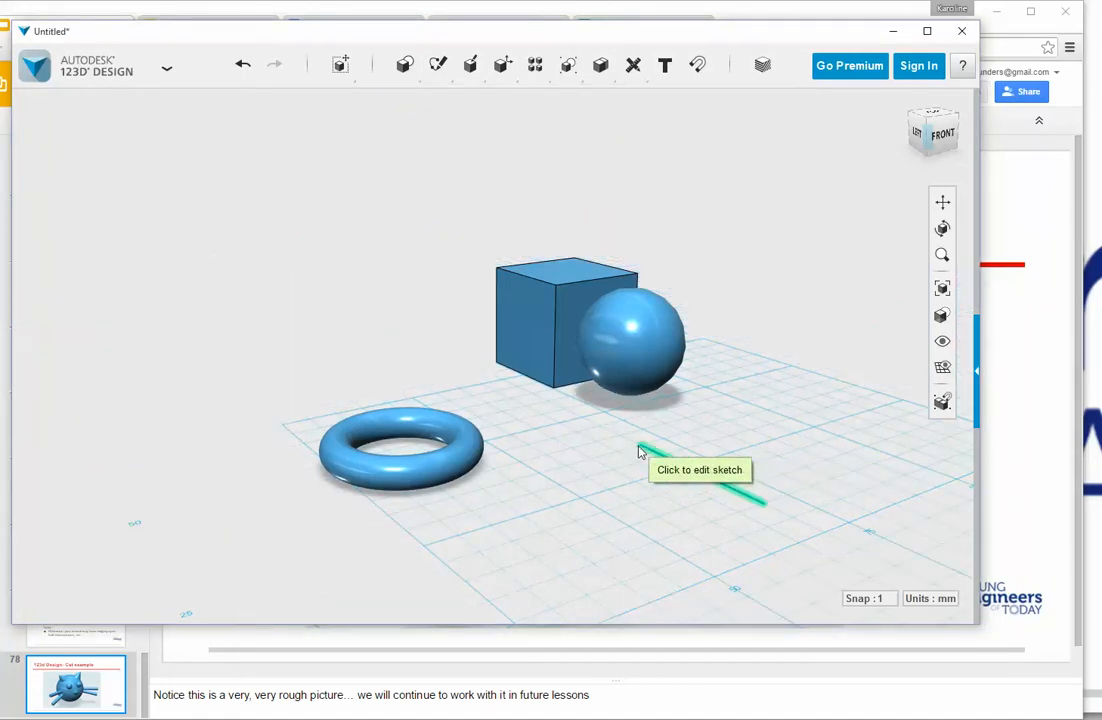
left_click(644, 451)
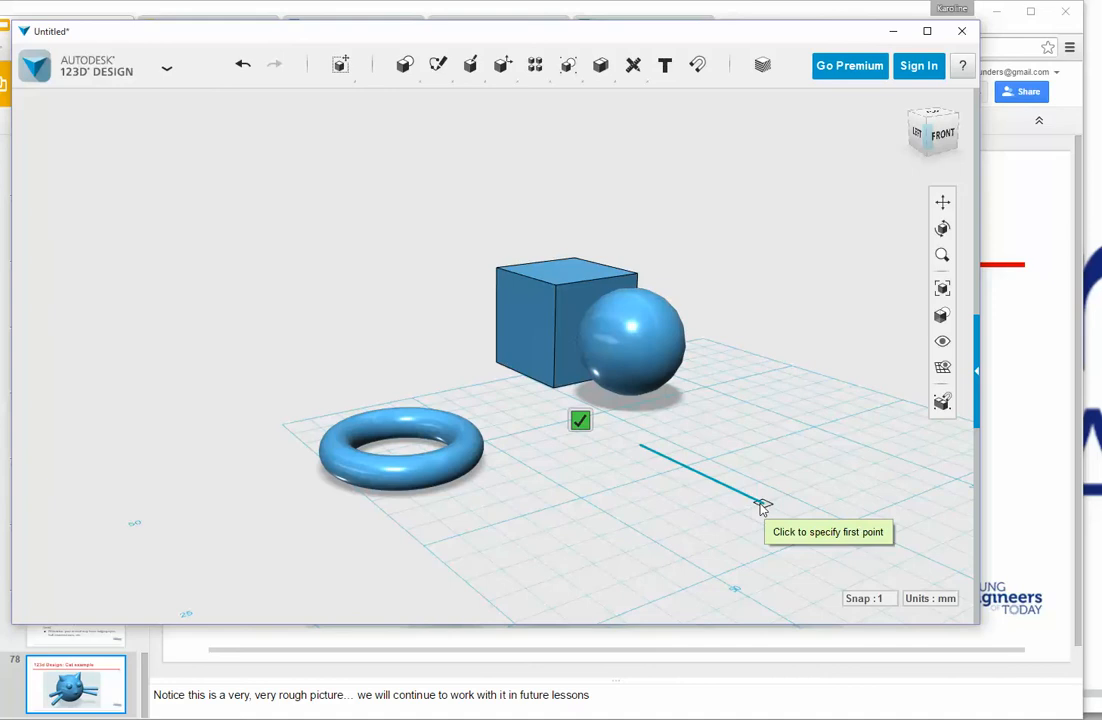
left_click(716, 505)
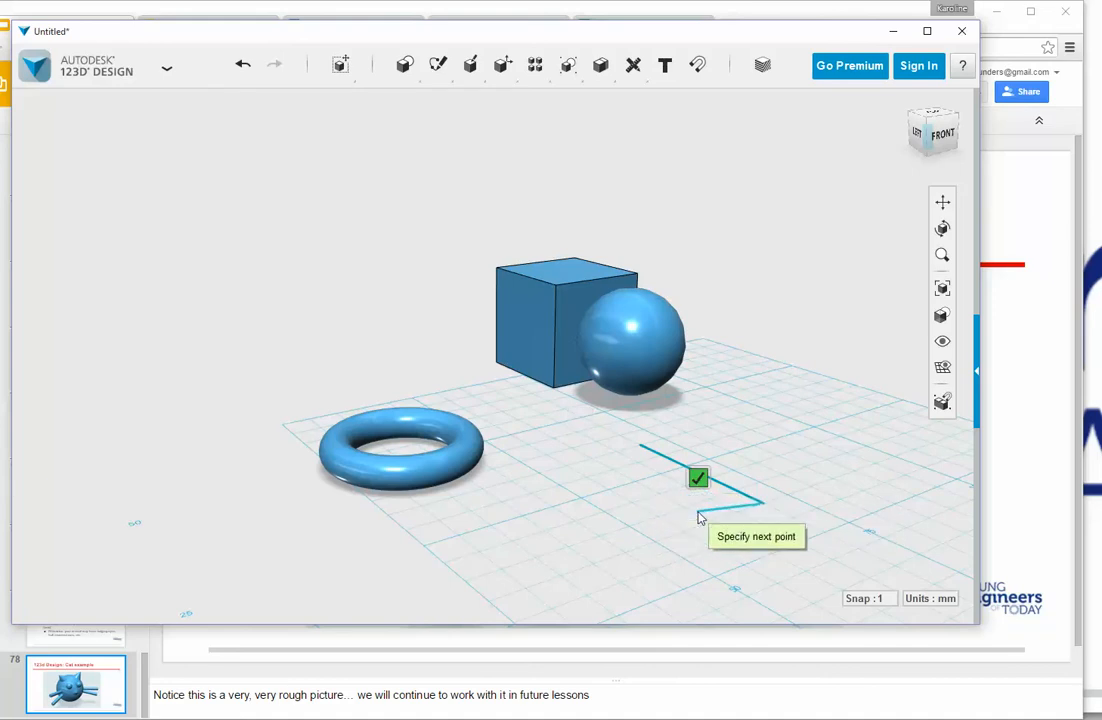
left_click(662, 508)
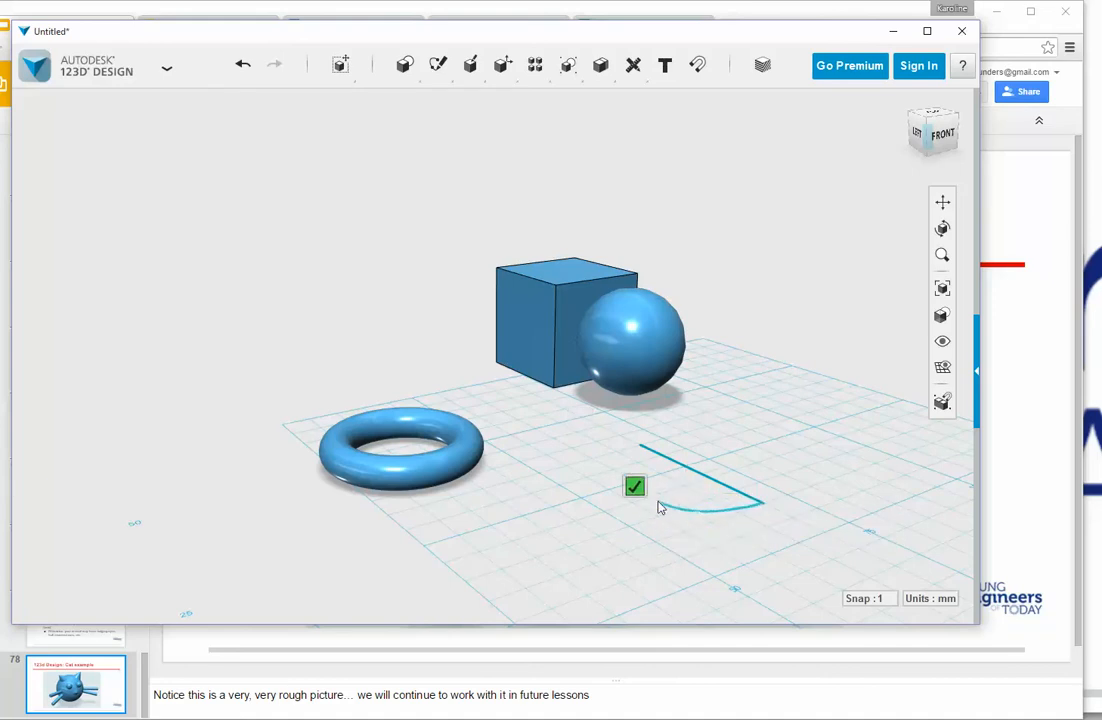
left_click(640, 446)
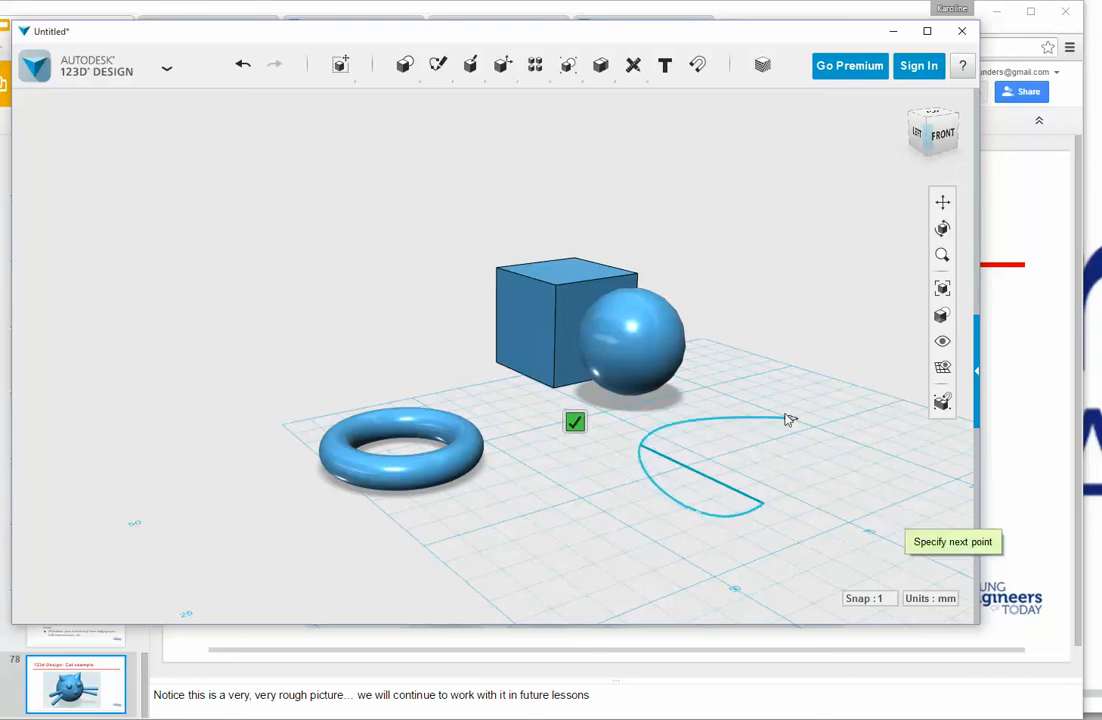
key("Escape")
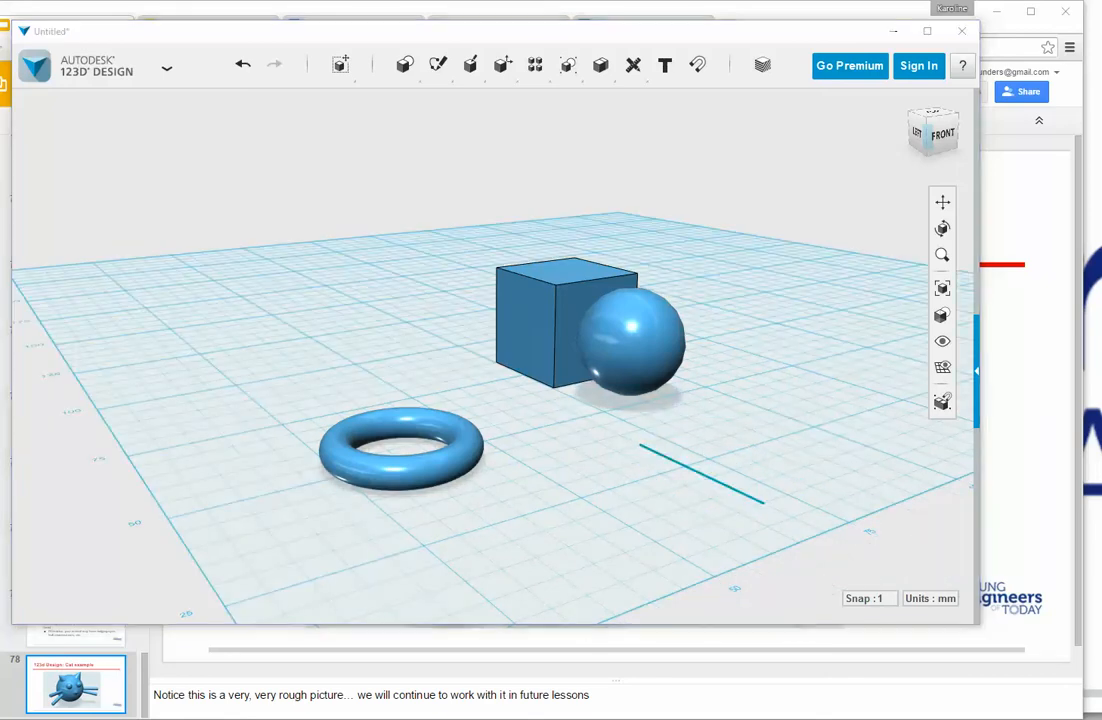
left_click(241, 65)
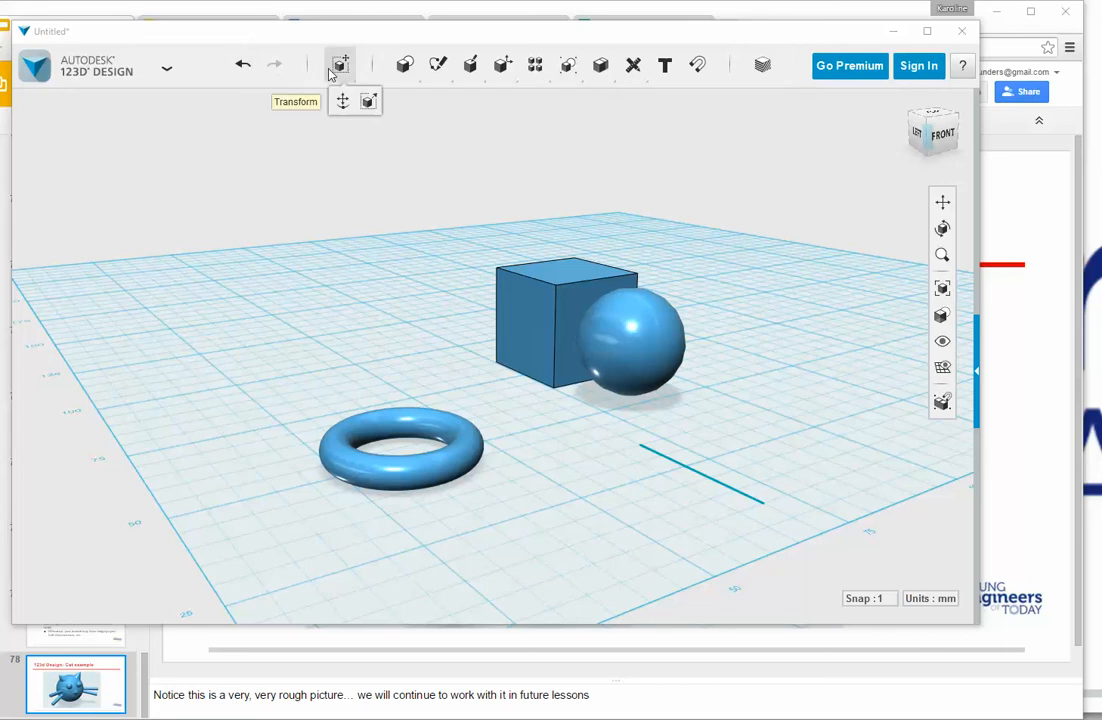
mouse_move(438, 66)
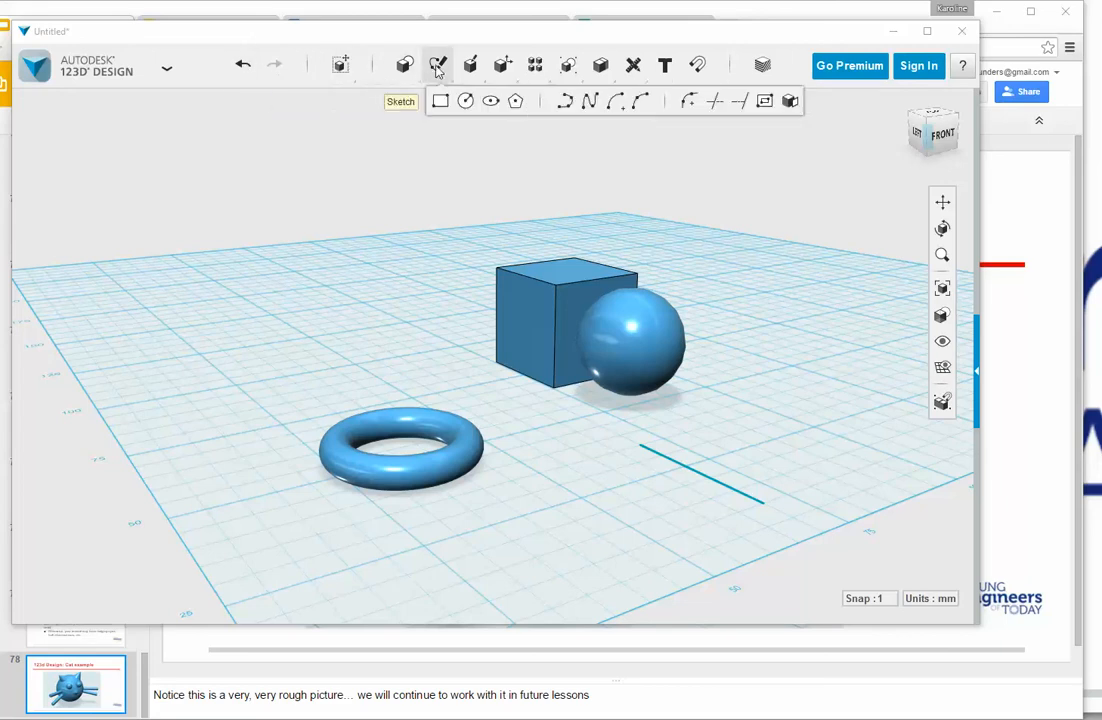
left_click(590, 101)
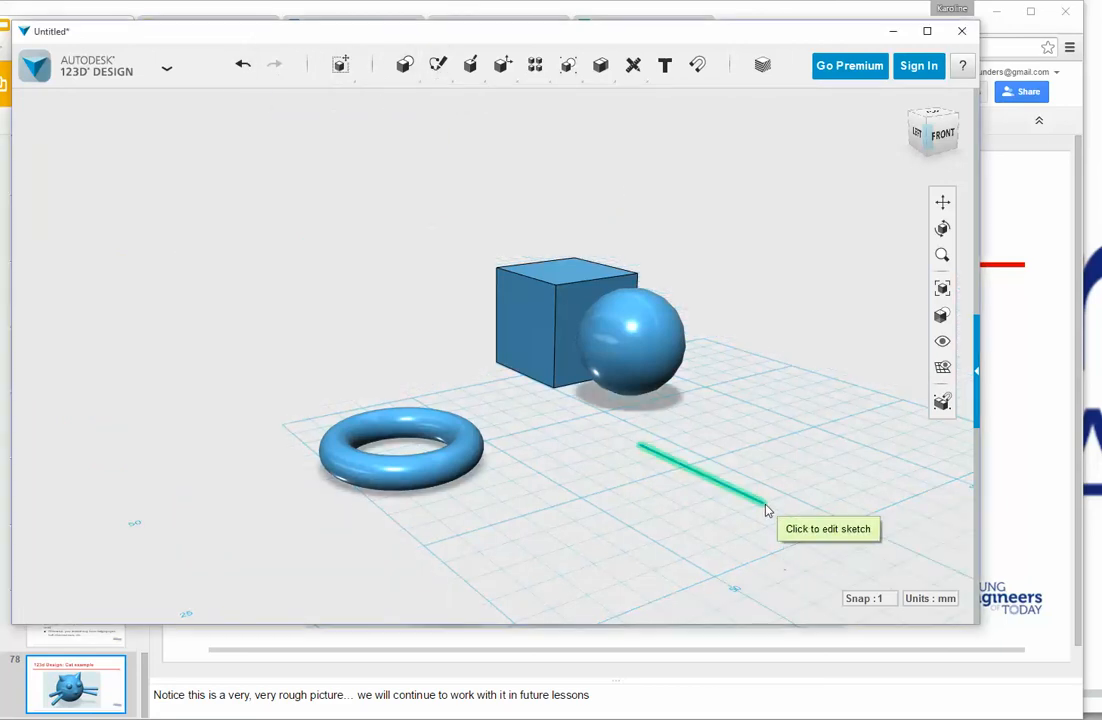
left_click(767, 504)
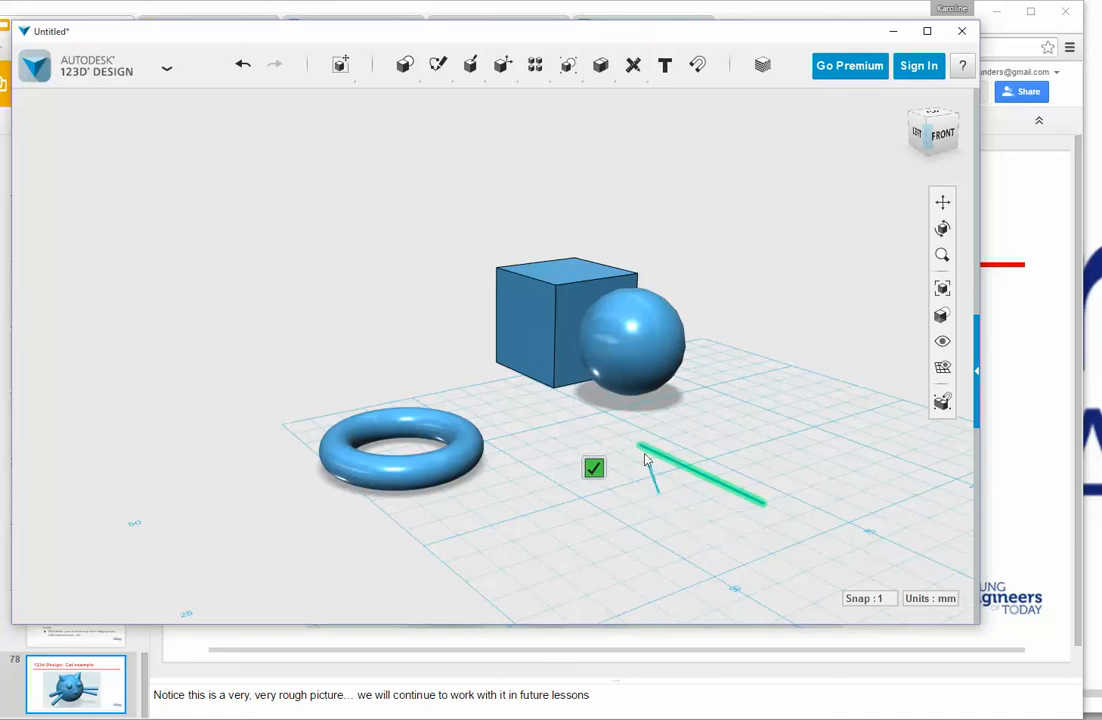
left_click(642, 448)
left_click(657, 492)
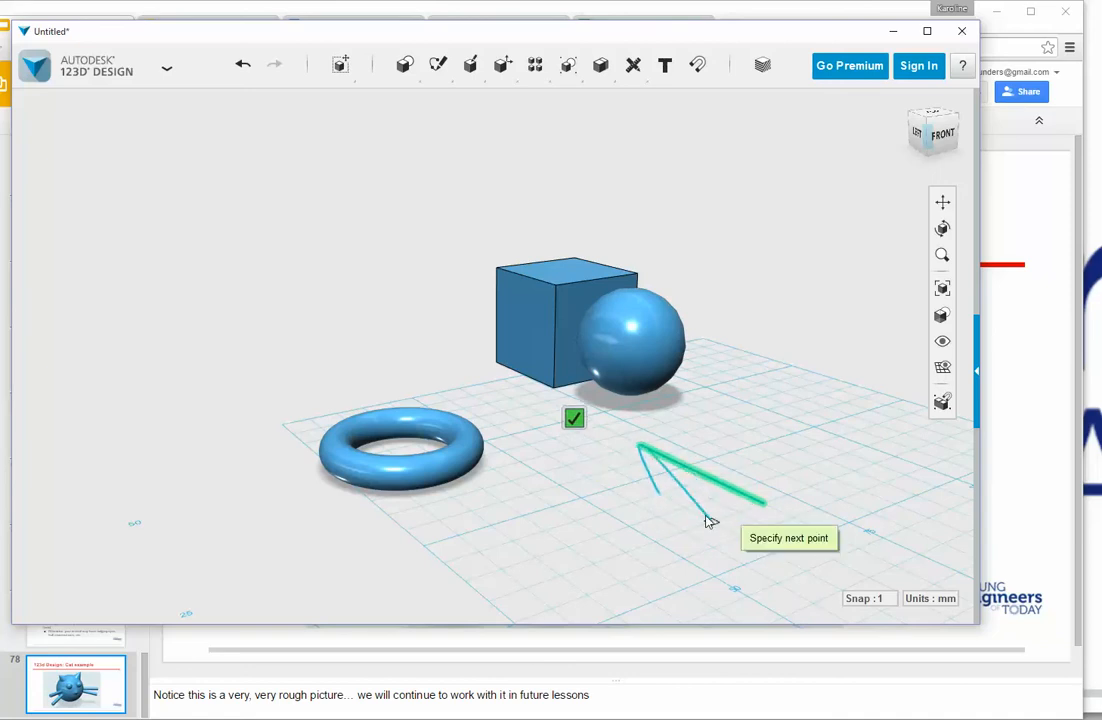
key("Escape")
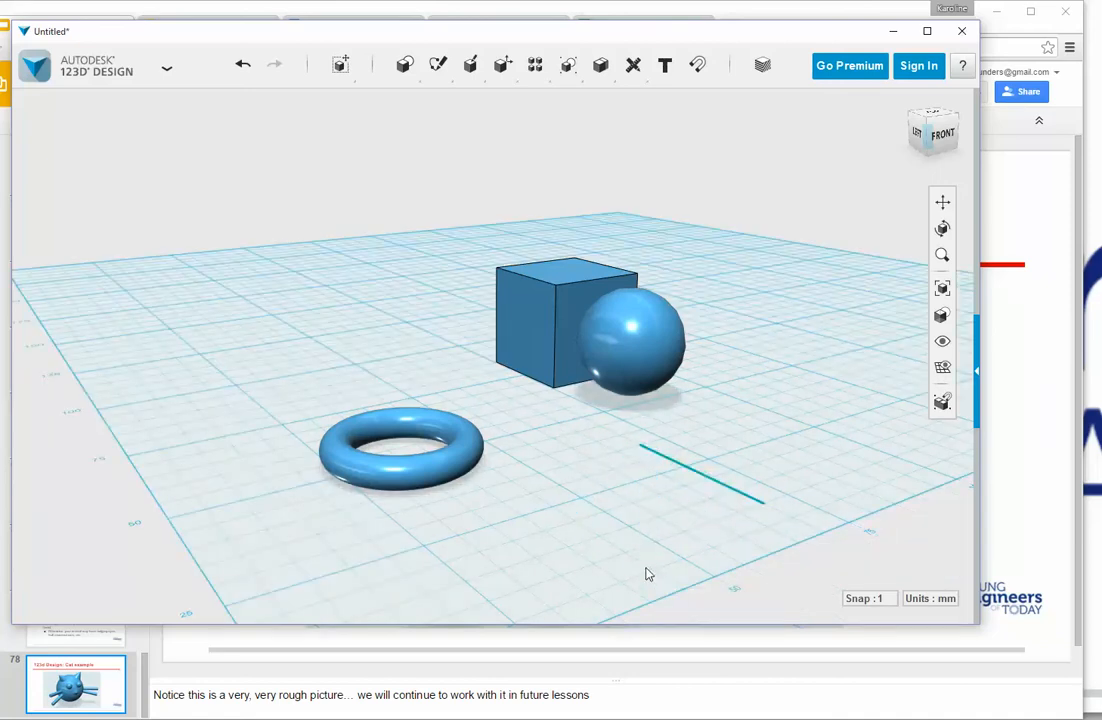
mouse_move(438, 66)
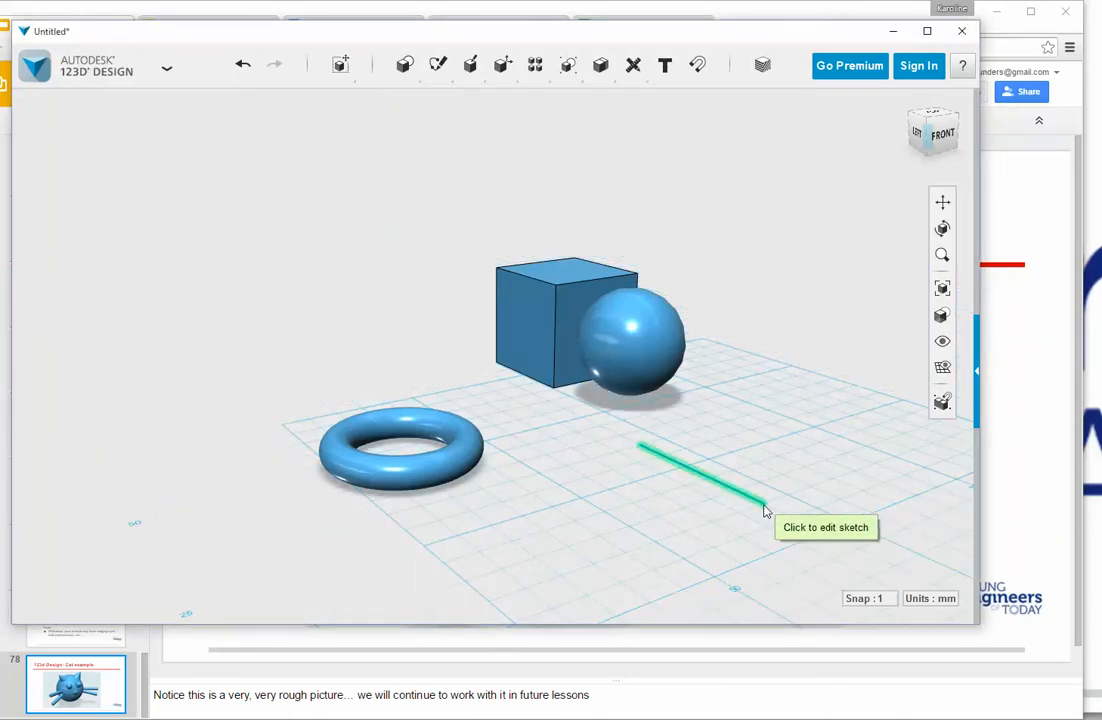
left_click(765, 509)
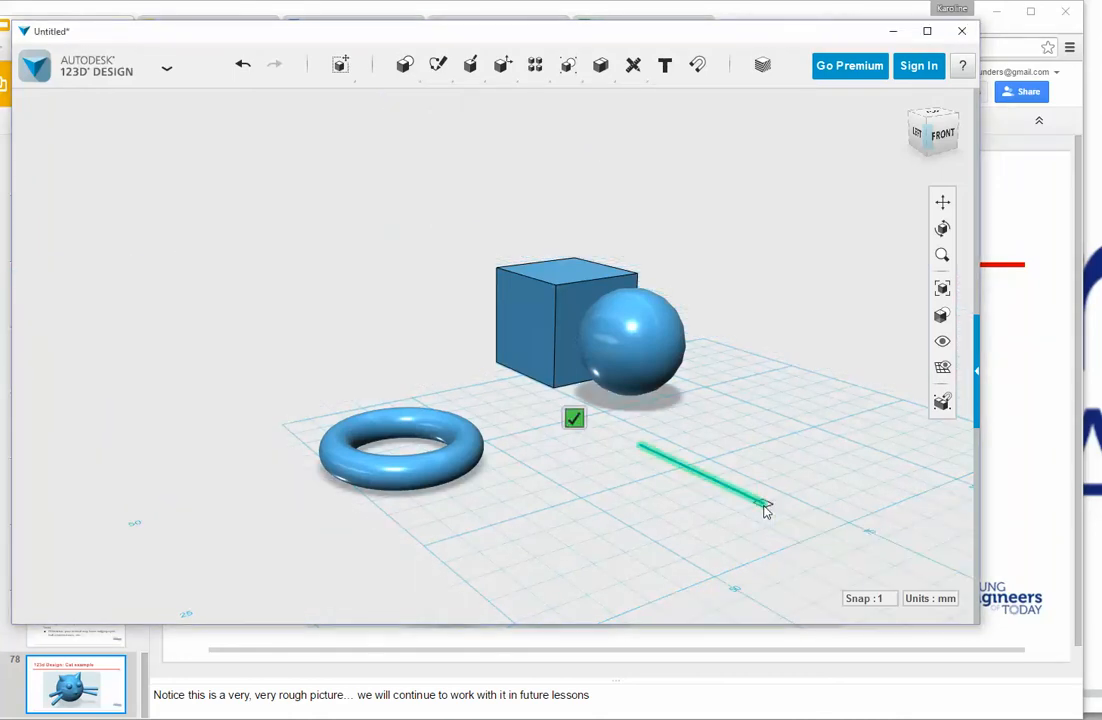
left_click(649, 503)
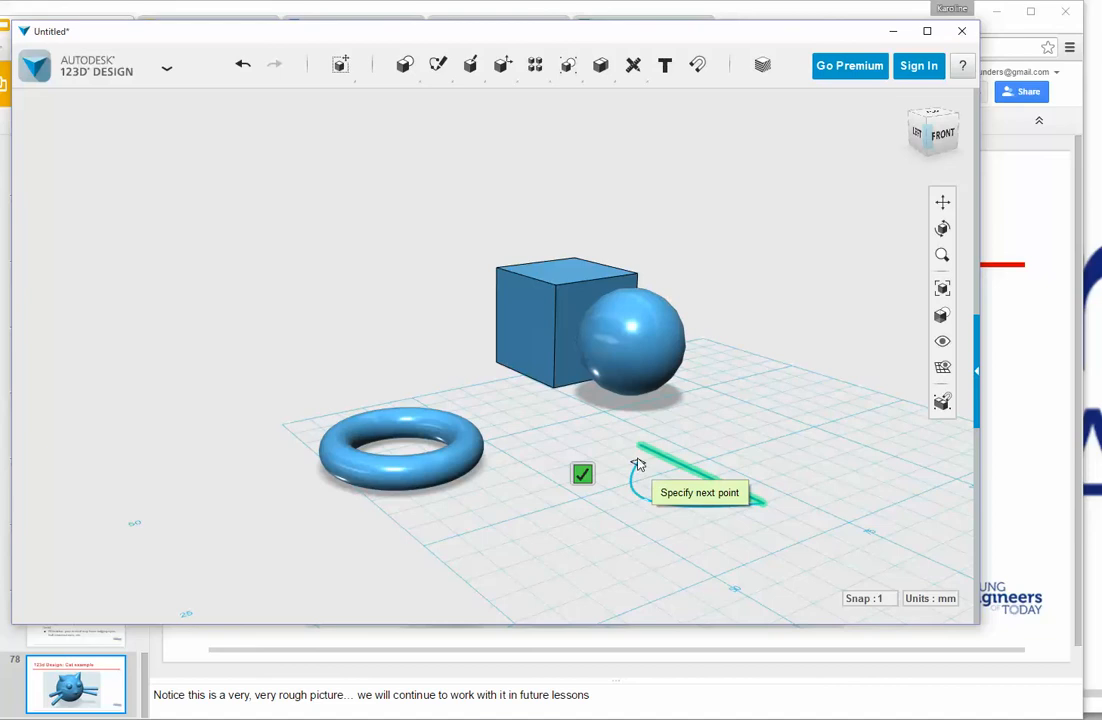
left_click(640, 446)
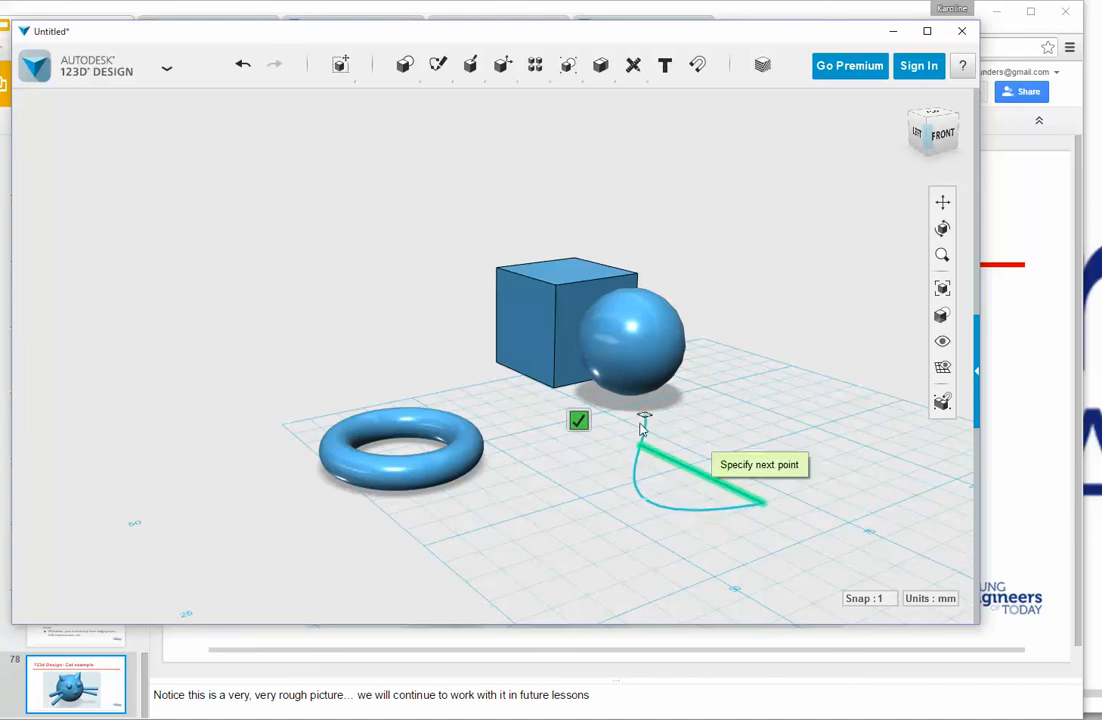
key("Escape")
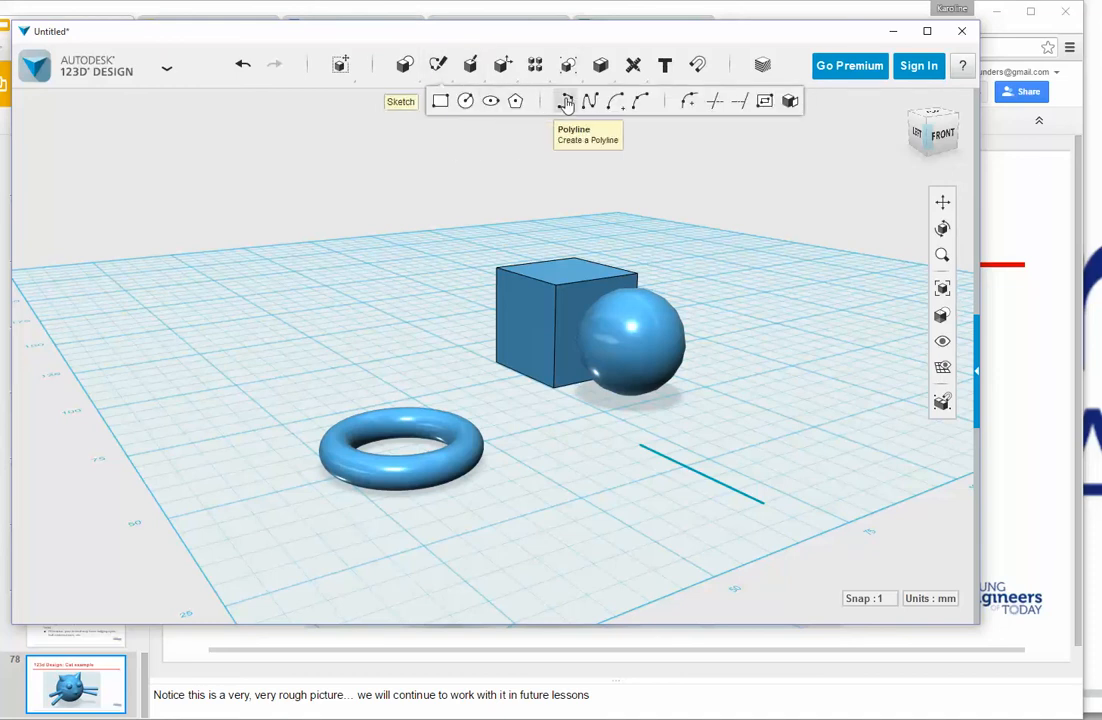
Step: Add a bulging spline to the line's sketch, joining both ends of the line to close a half-moon profile
left_click(590, 101)
left_click(765, 508)
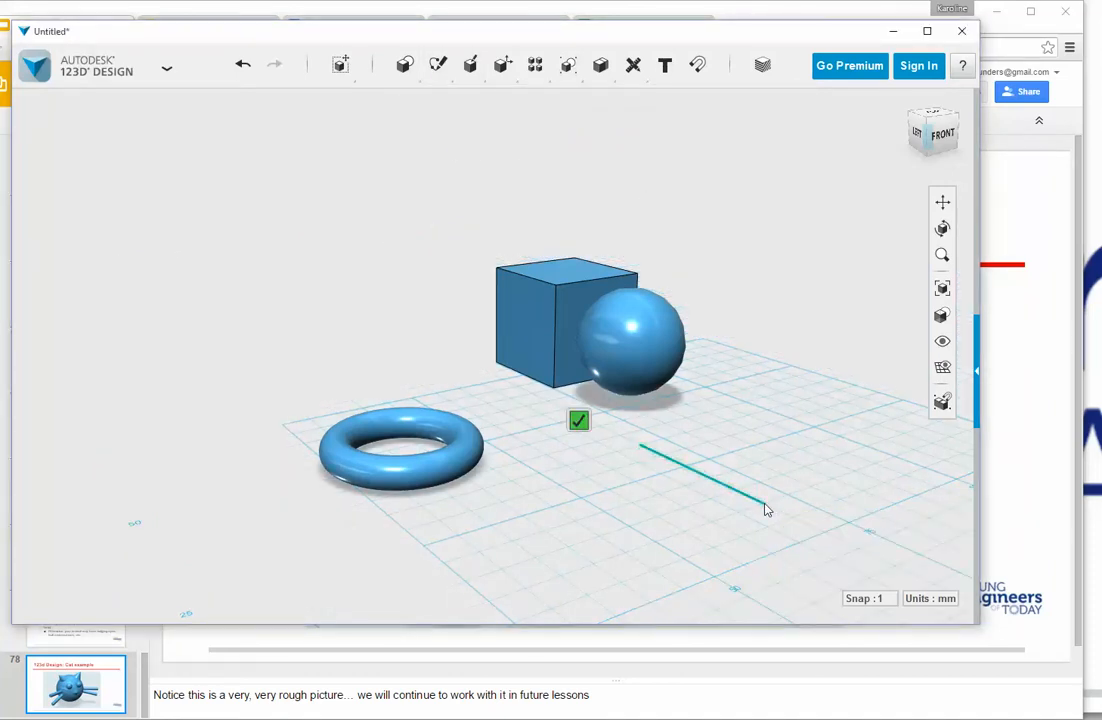
left_click(641, 448)
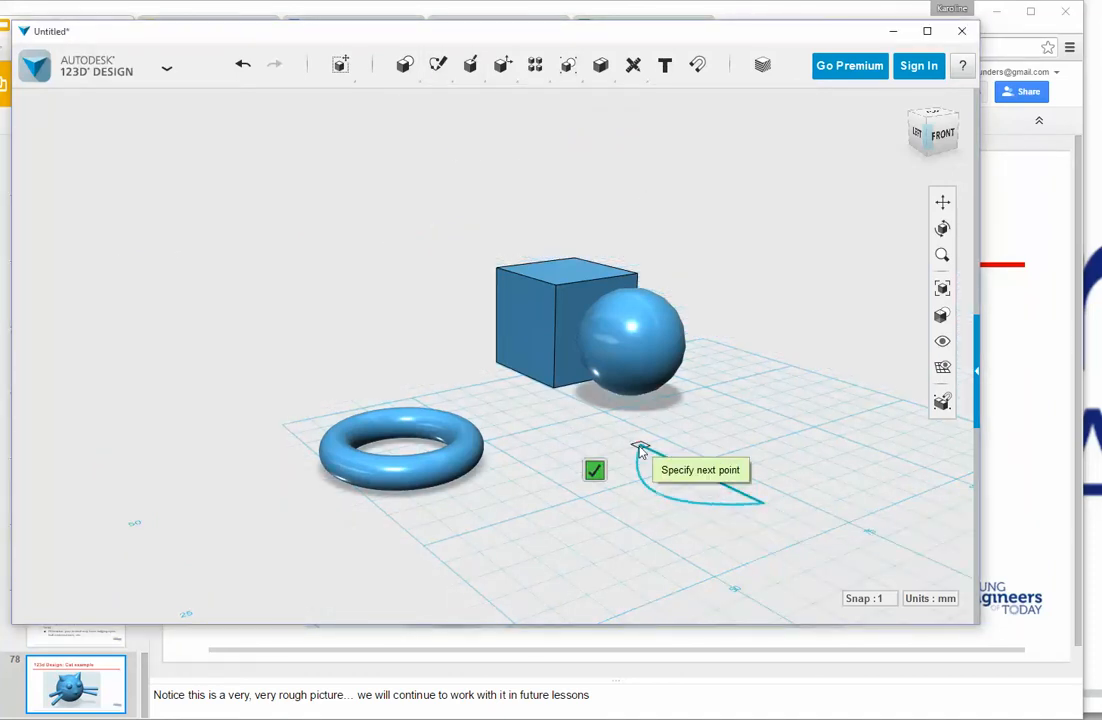
left_click(641, 449)
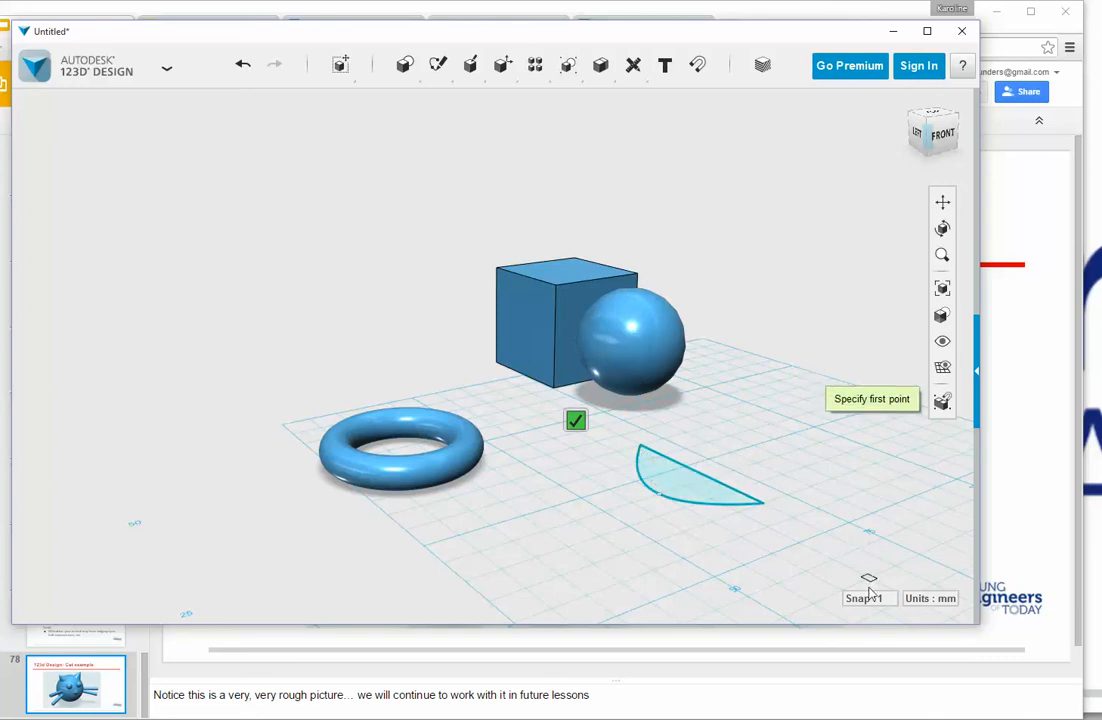
key("Escape")
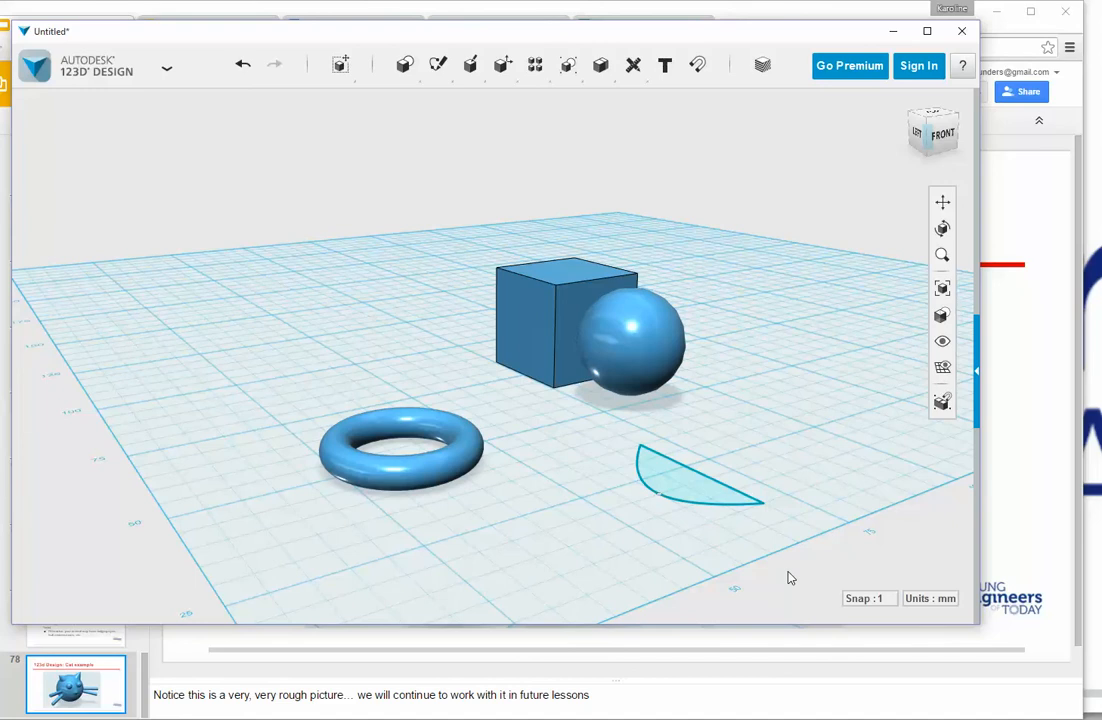
Step: Extrude the closed half-moon profile 44 mm upward from the grid
mouse_move(472, 84)
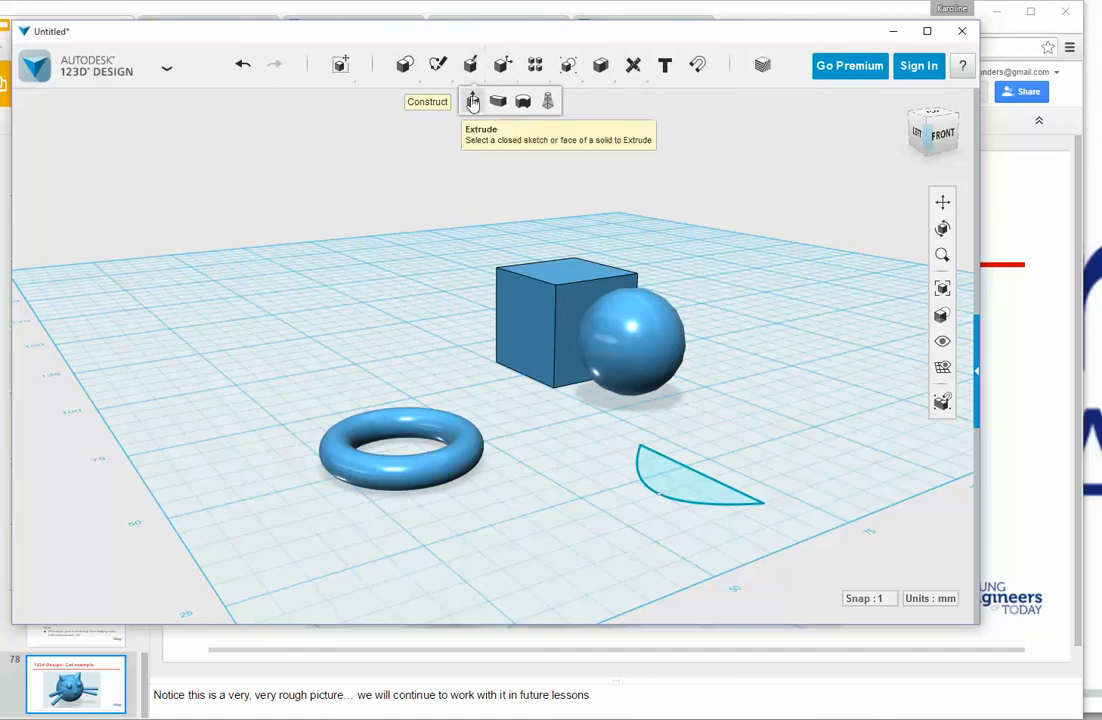
left_click(473, 101)
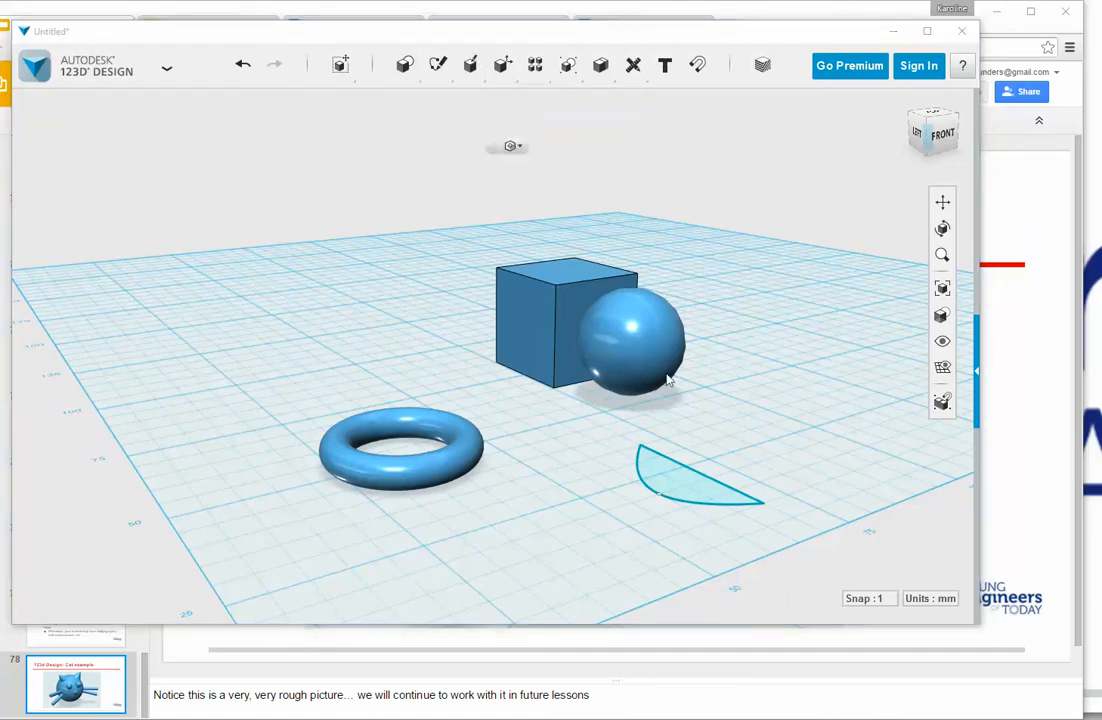
left_click(677, 492)
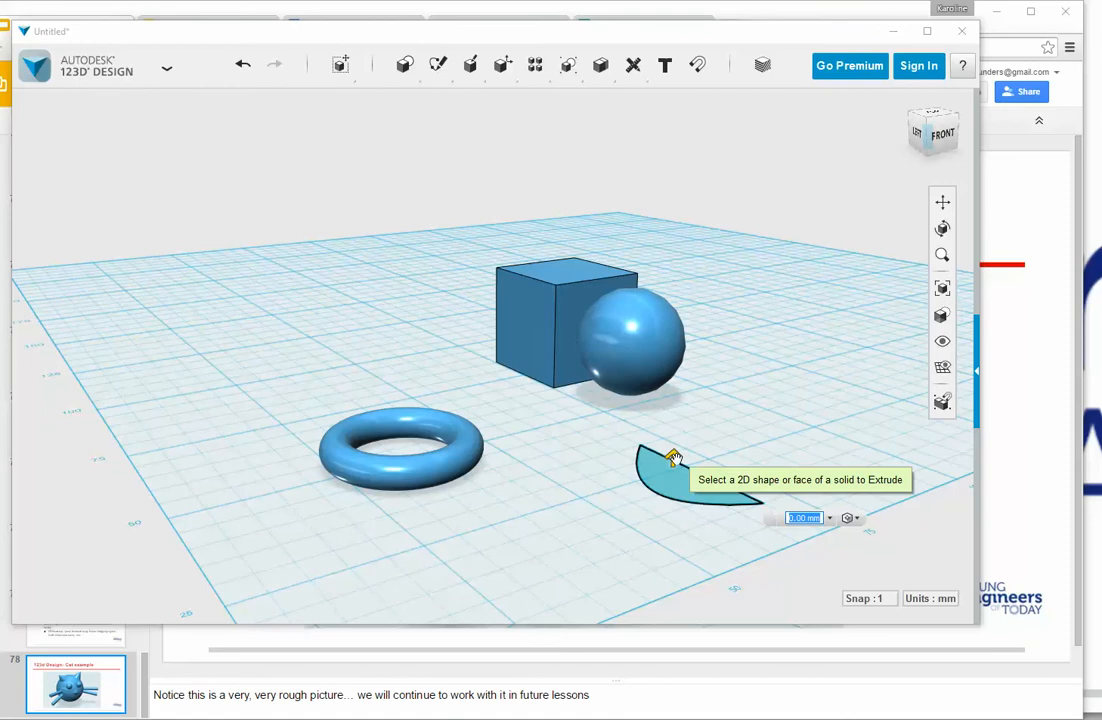
left_click_drag(674, 457, 692, 149)
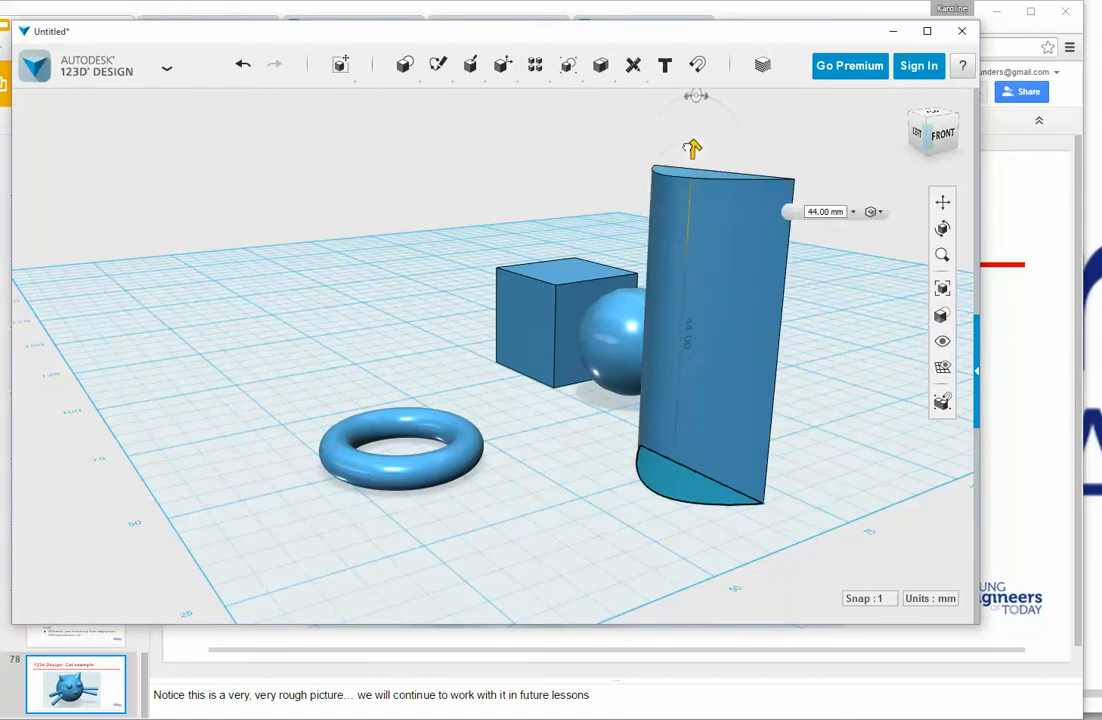
right_click_drag(849, 389, 814, 322)
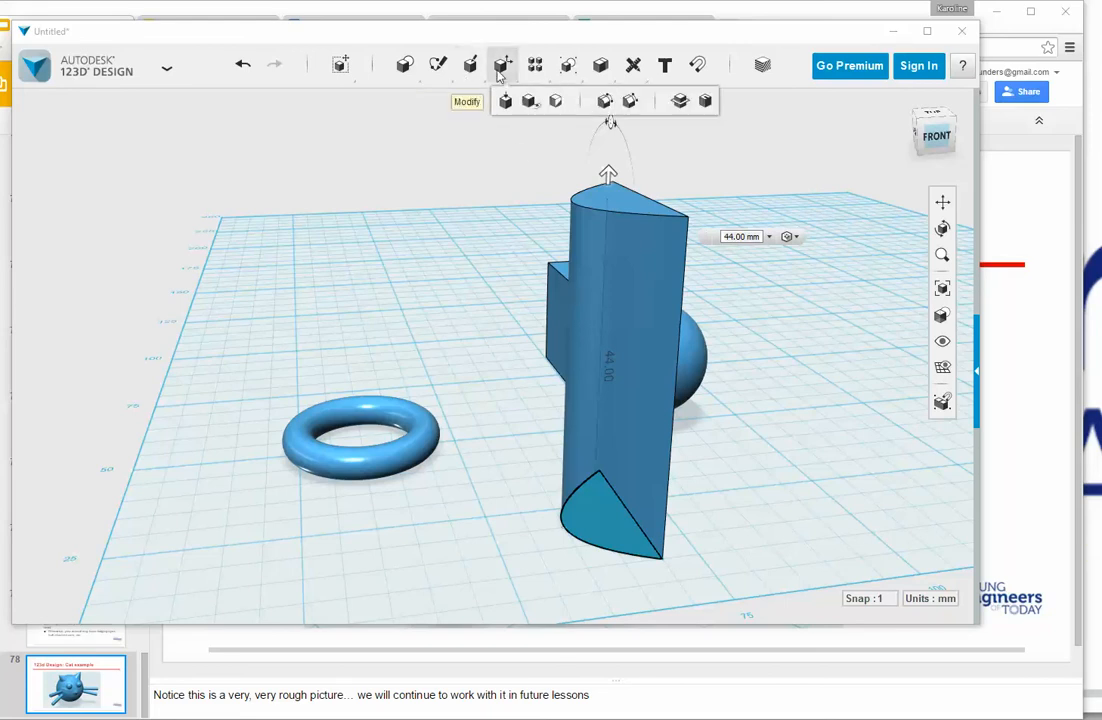
Step: Group the extruded half-moon solid with the torus
mouse_move(567, 70)
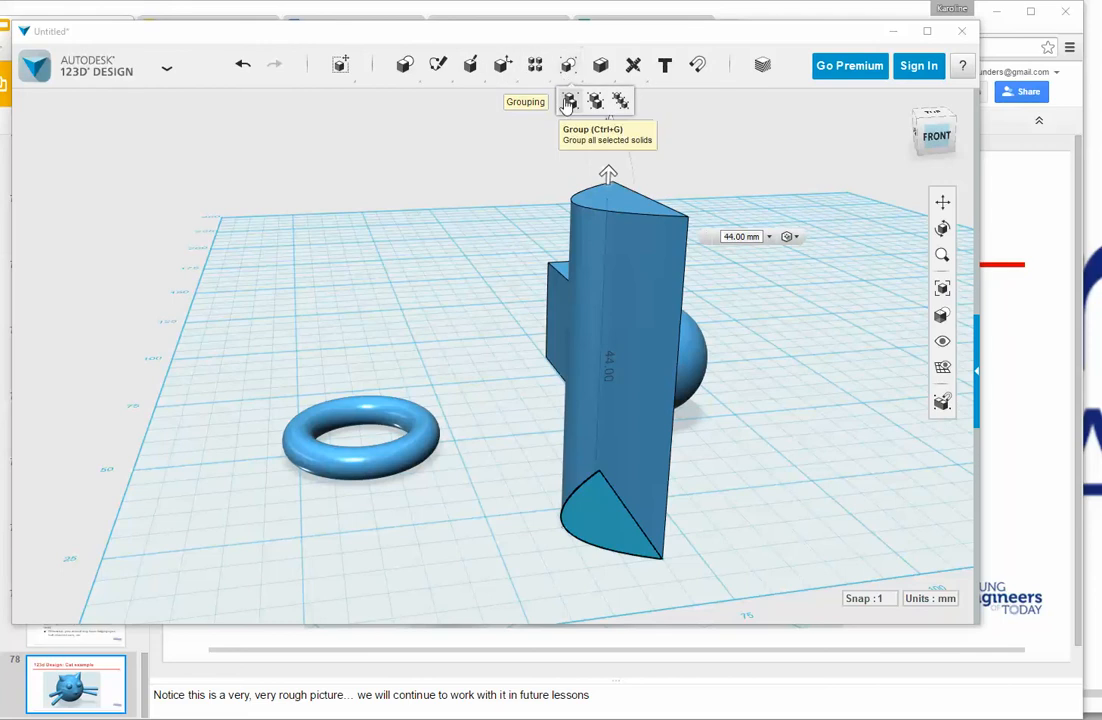
left_click(569, 99)
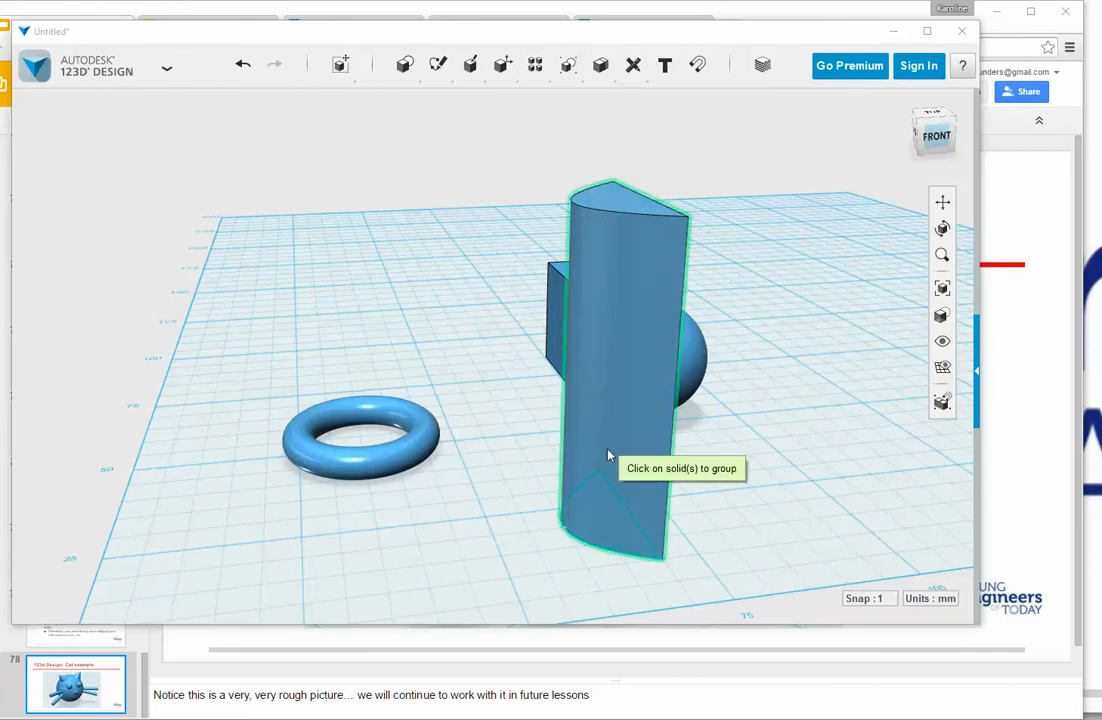
left_click(606, 493)
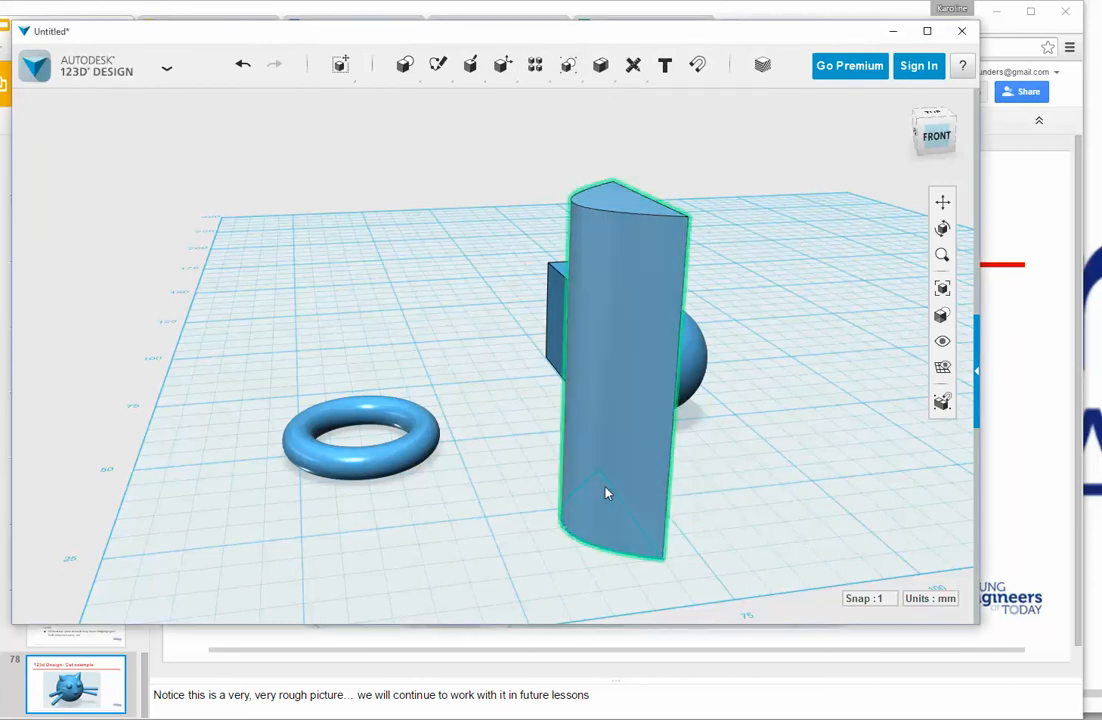
left_click(406, 459)
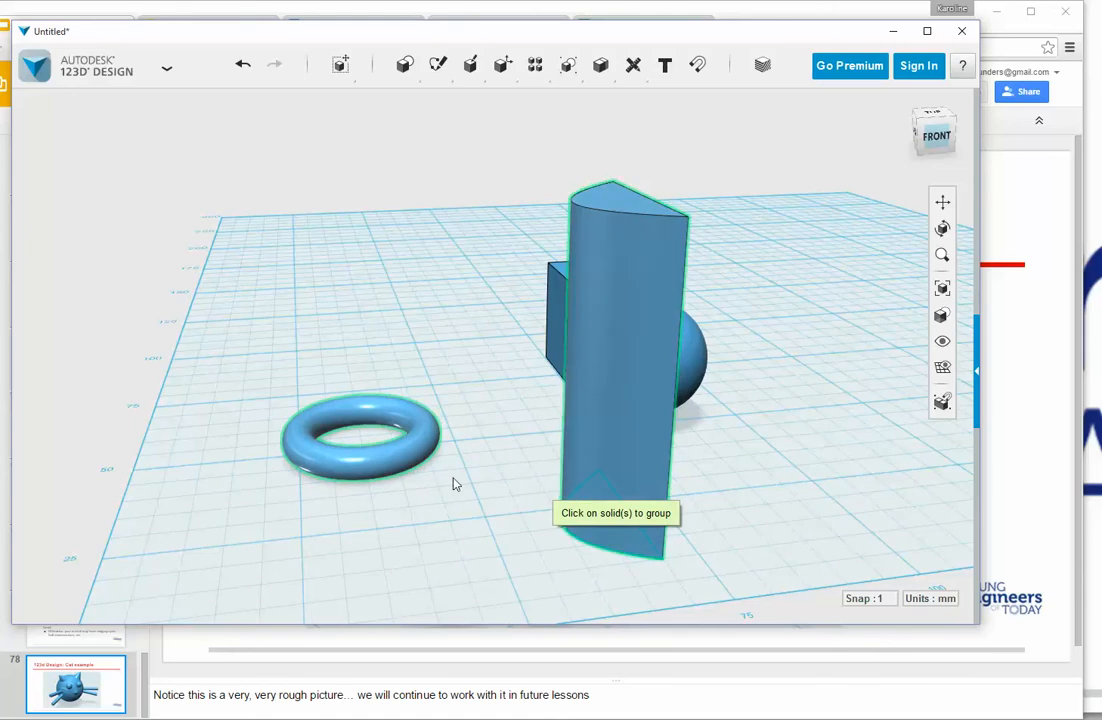
key("Return")
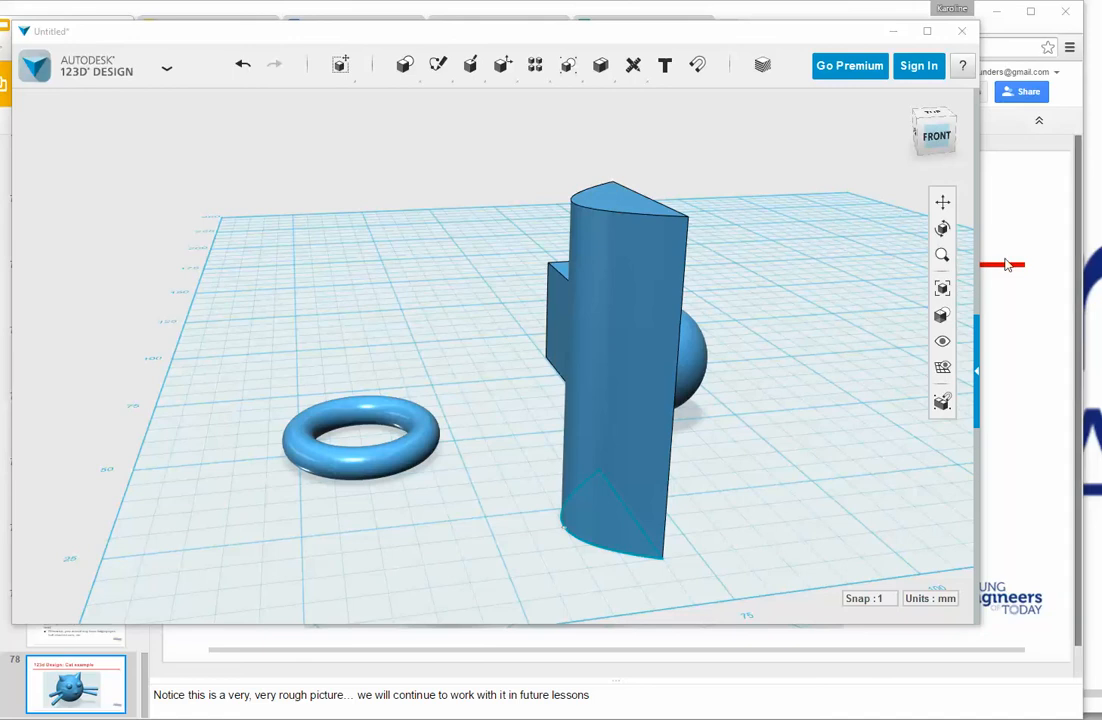
left_click(858, 414)
right_click_drag(858, 414, 895, 433)
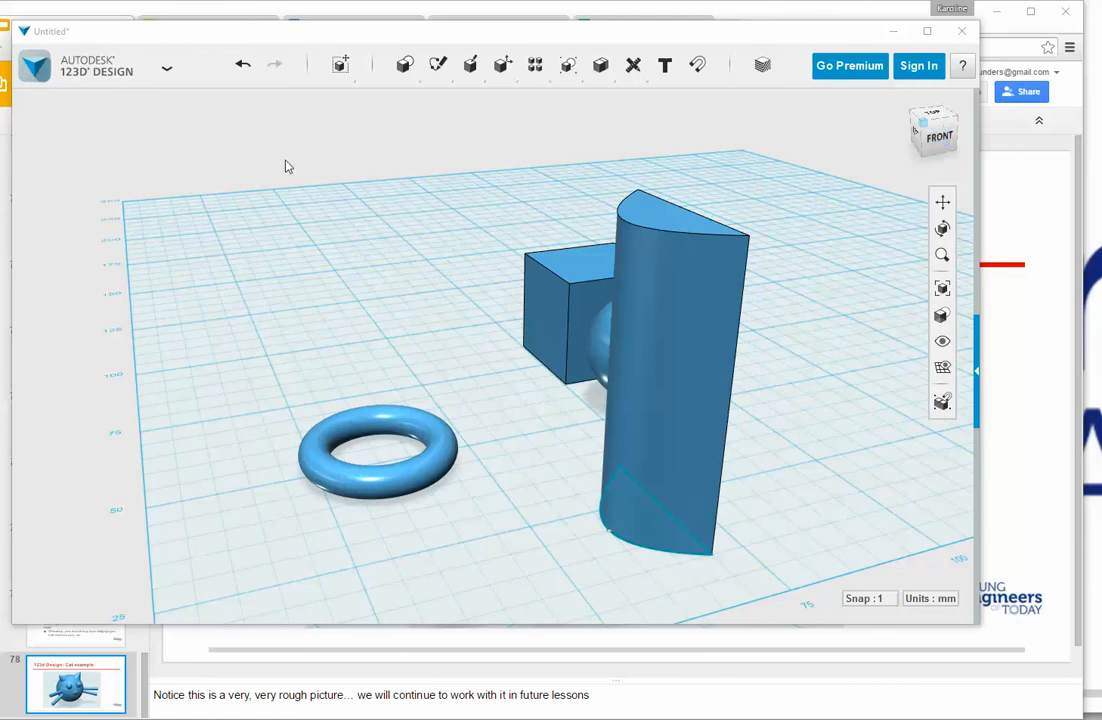
mouse_move(405, 68)
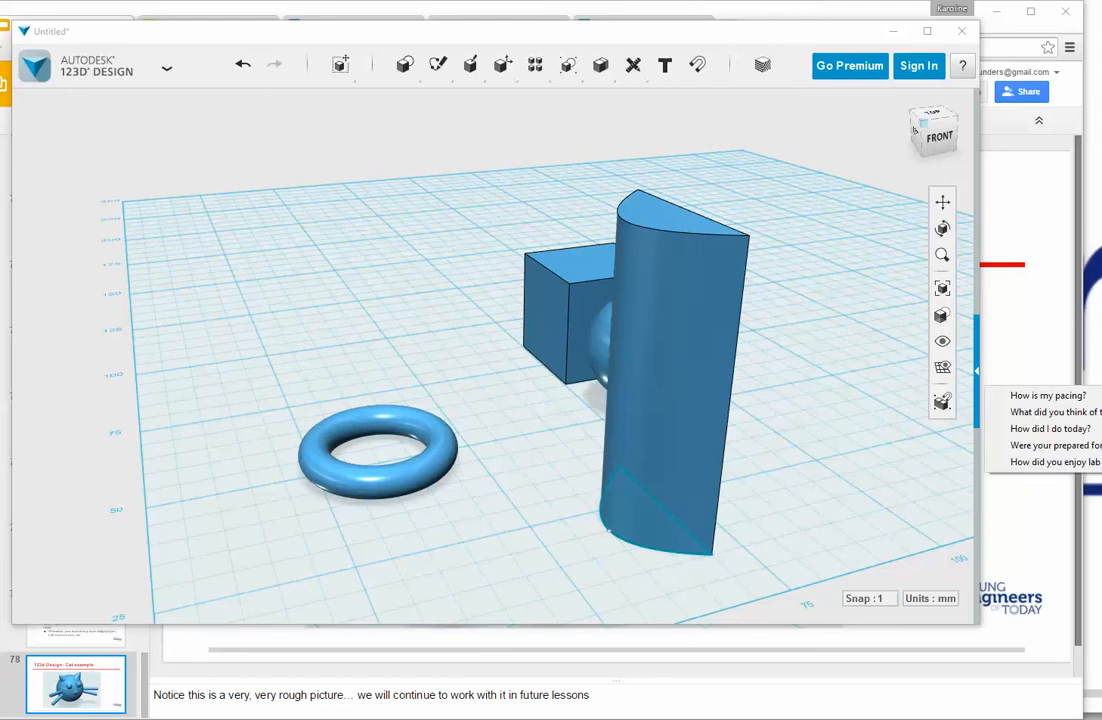
left_click(1047, 395)
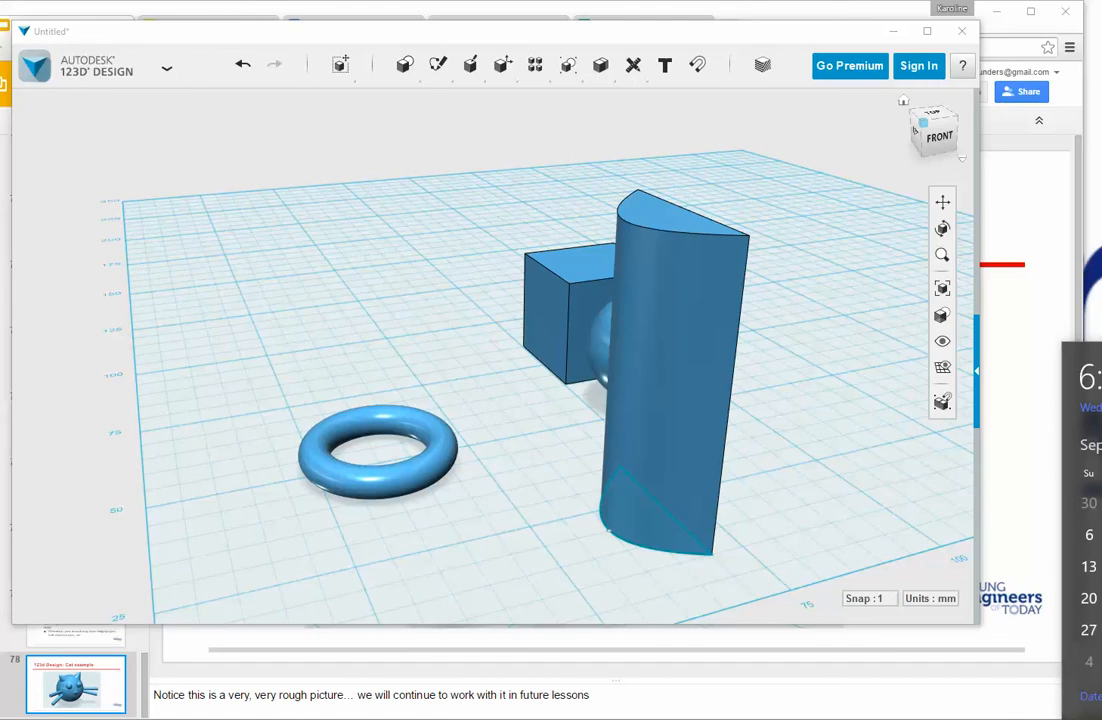
Step: Switch to the 123d Design Lesson 2 slides in the browser and examine the Patterns and Rectangular Pattern instructions
left_click(1016, 330)
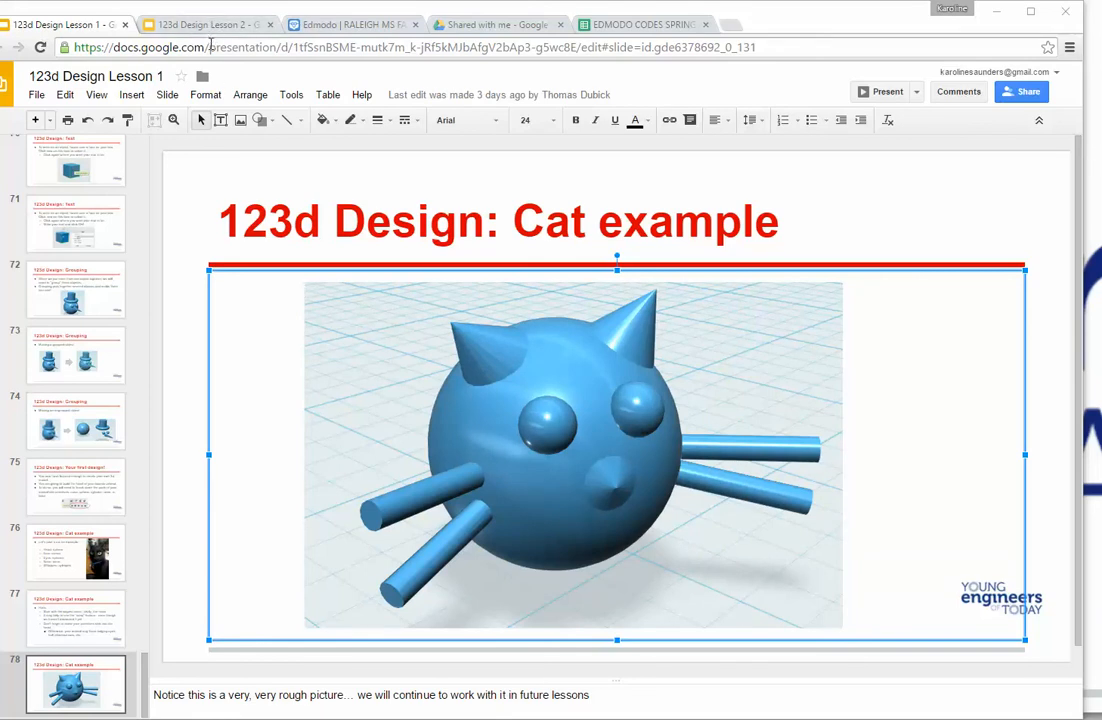
left_click(178, 26)
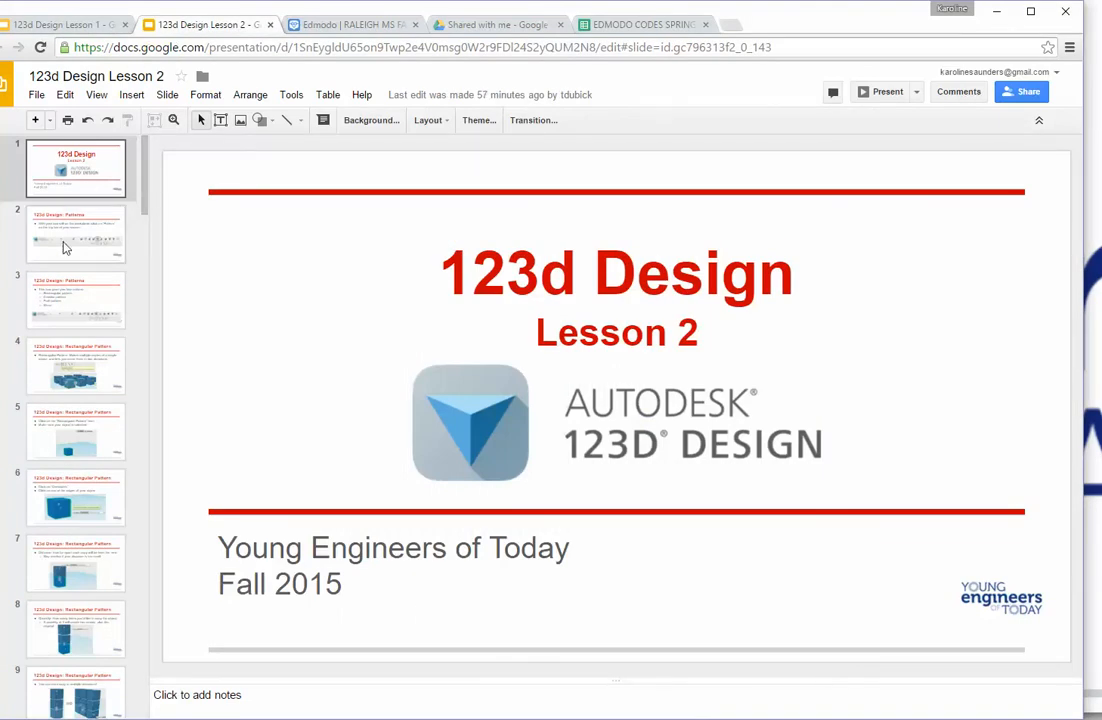
left_click(57, 216)
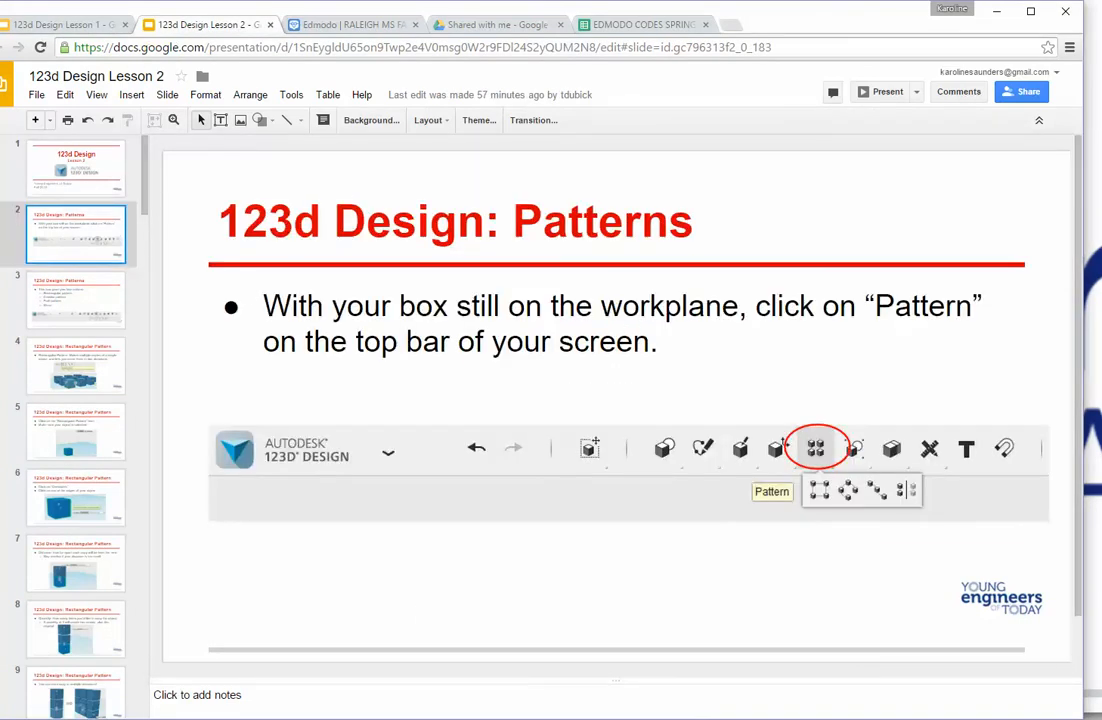
key("alt+Tab")
mouse_move(537, 65)
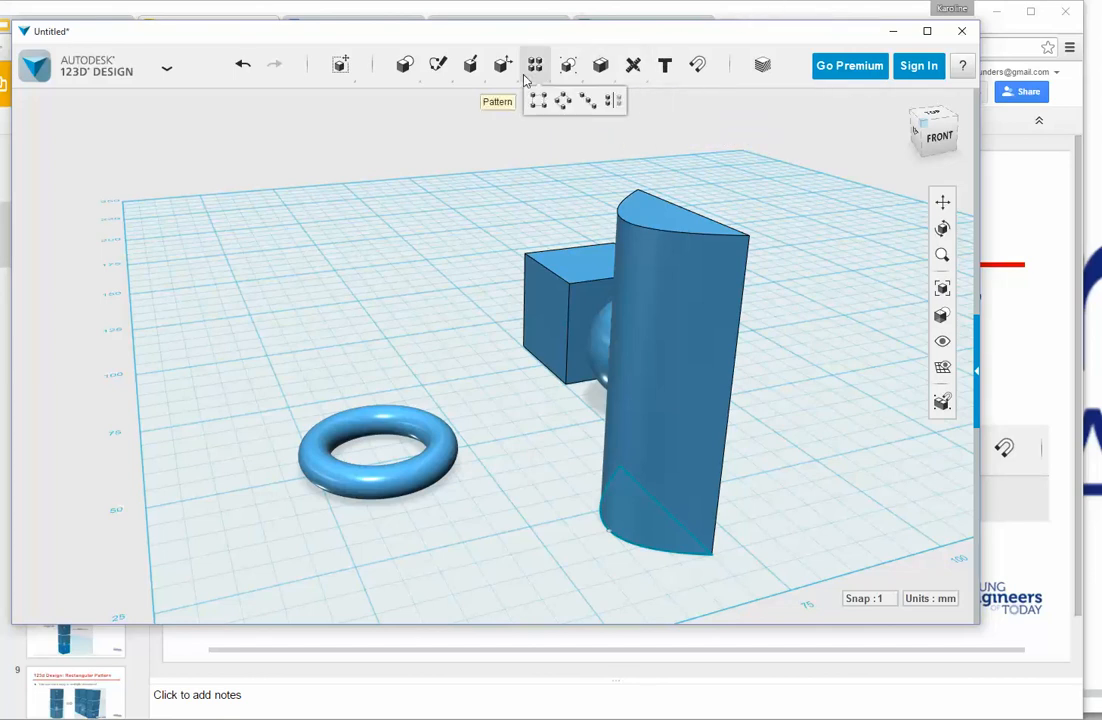
left_click(768, 17)
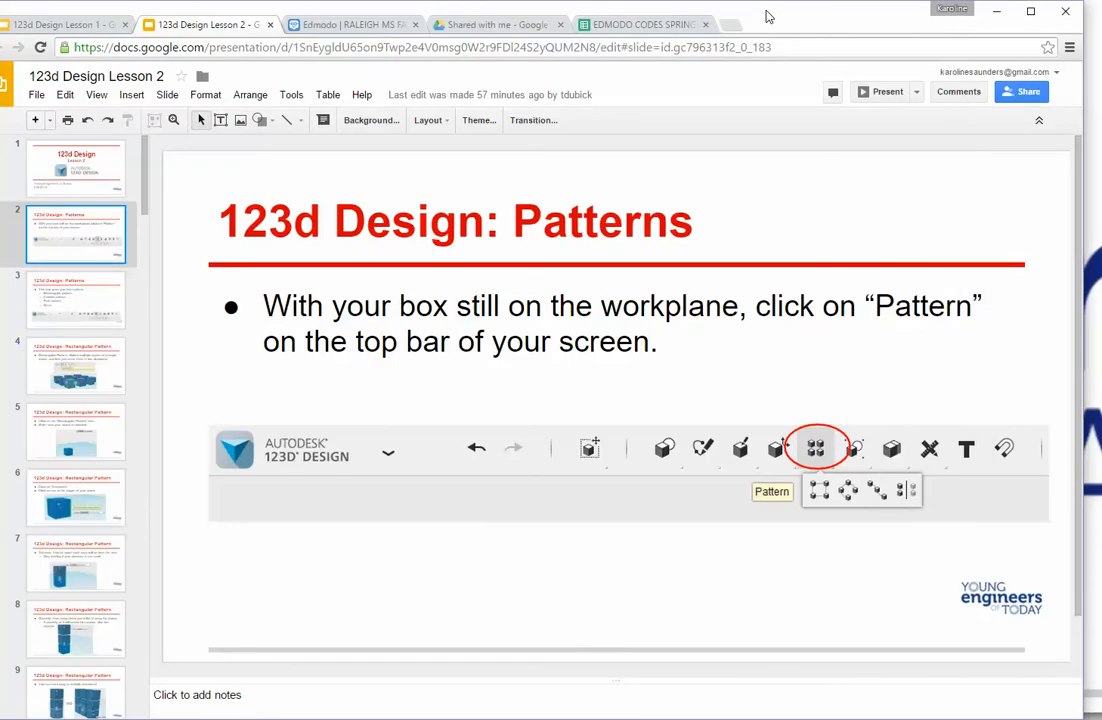
left_click(57, 367)
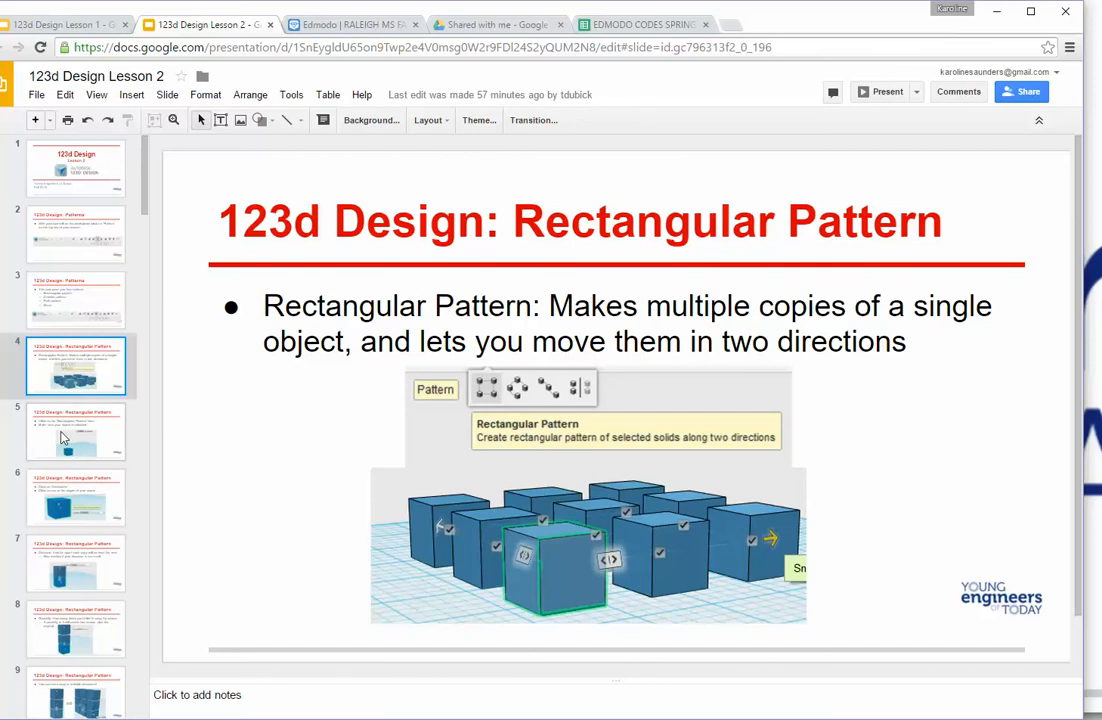
left_click(60, 432)
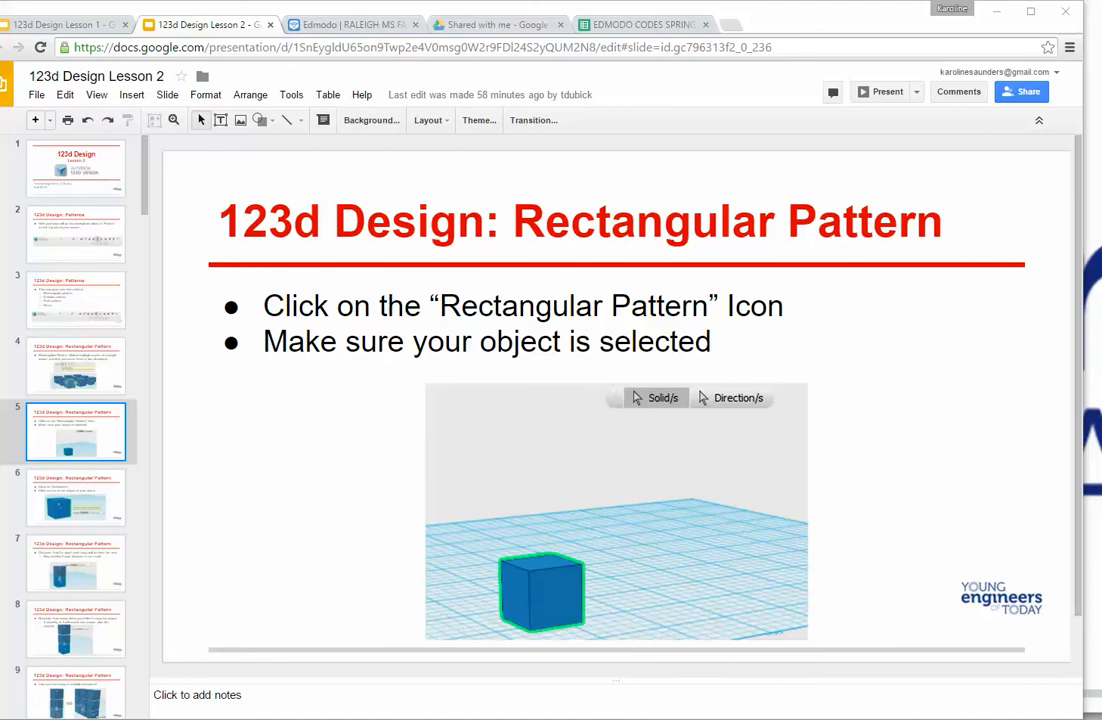
Step: Switch back to 123D Design and delete all the solids and the sketch from the workplane
key("alt+Tab")
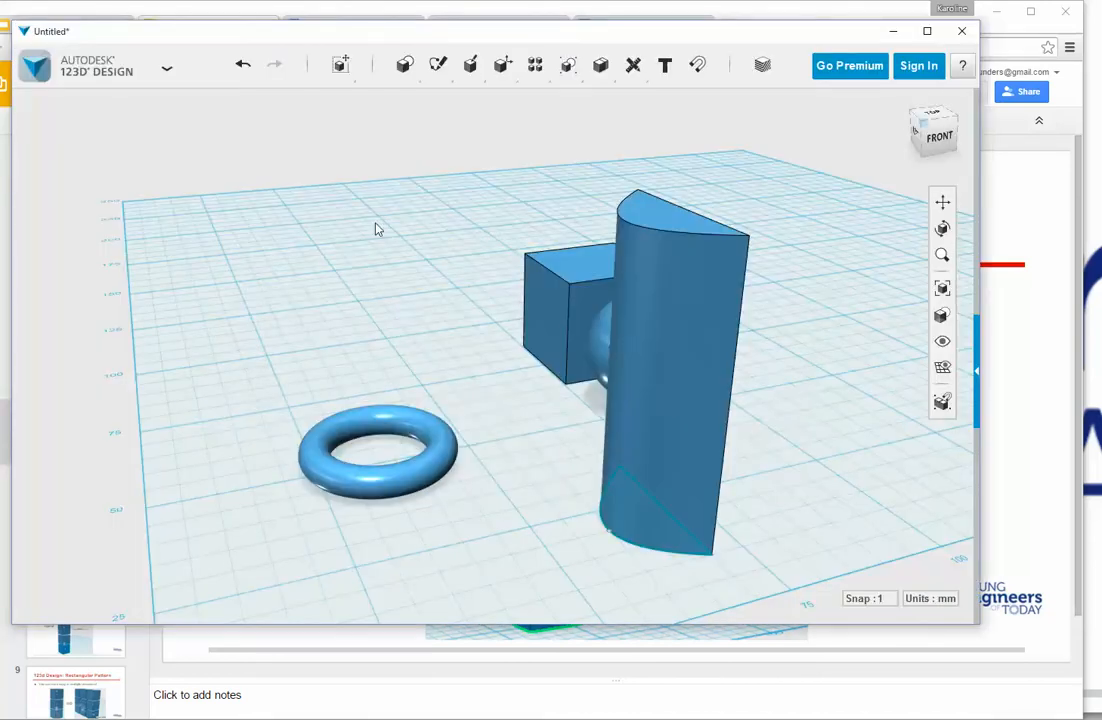
left_click_drag(265, 177, 830, 585)
key("Delete")
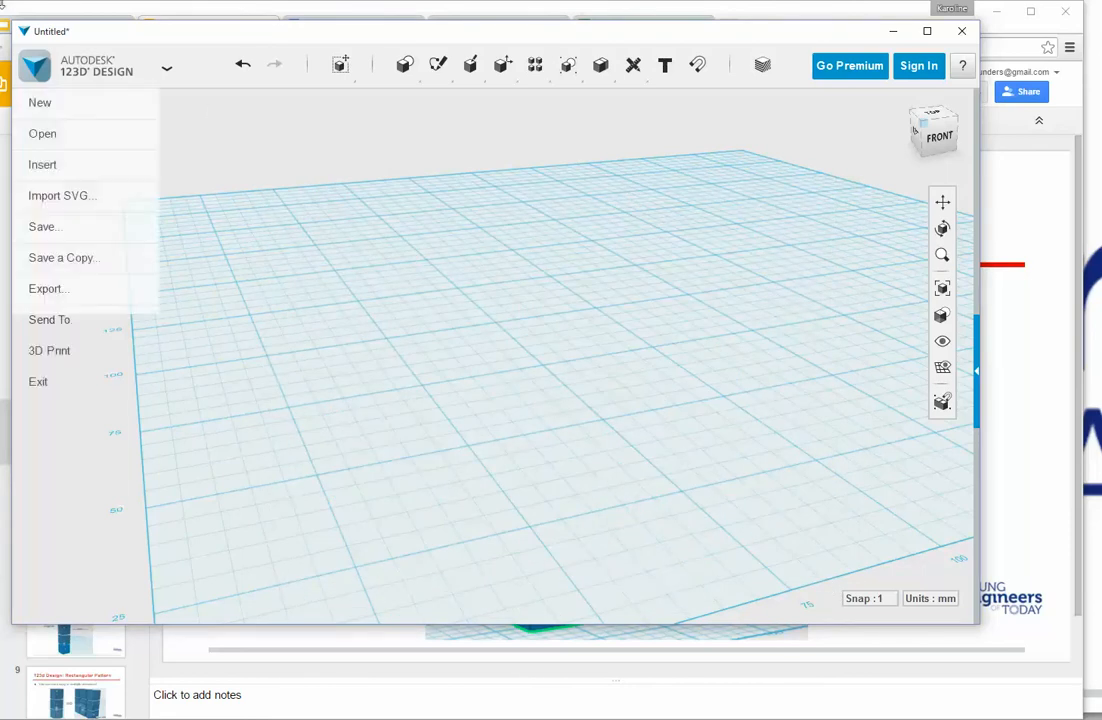
Step: Place a box primitive 20 mm long, 20 mm wide and 20 mm high near the middle of the empty grid
mouse_move(404, 65)
left_click(410, 103)
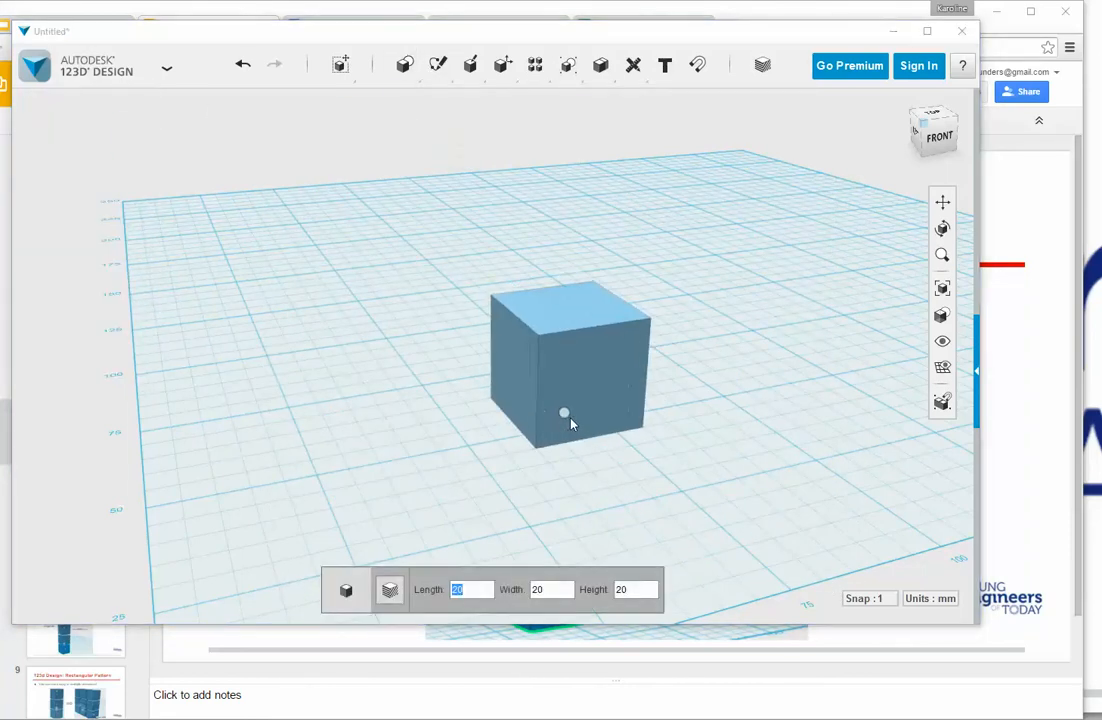
left_click(571, 425)
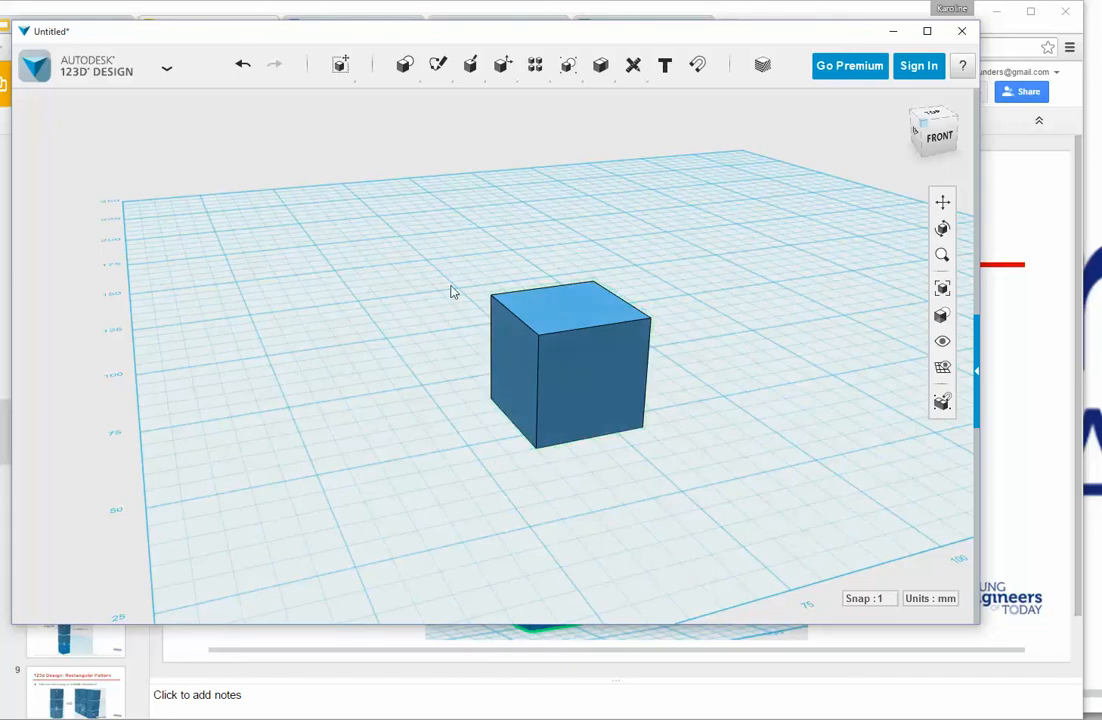
mouse_move(537, 66)
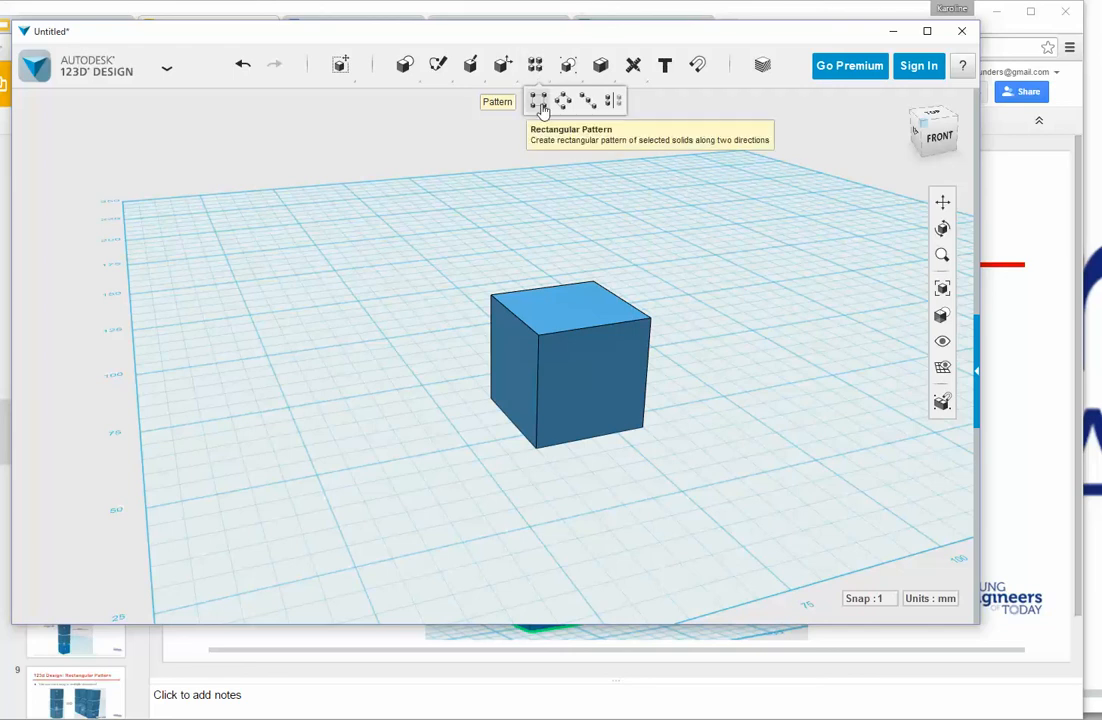
left_click(540, 106)
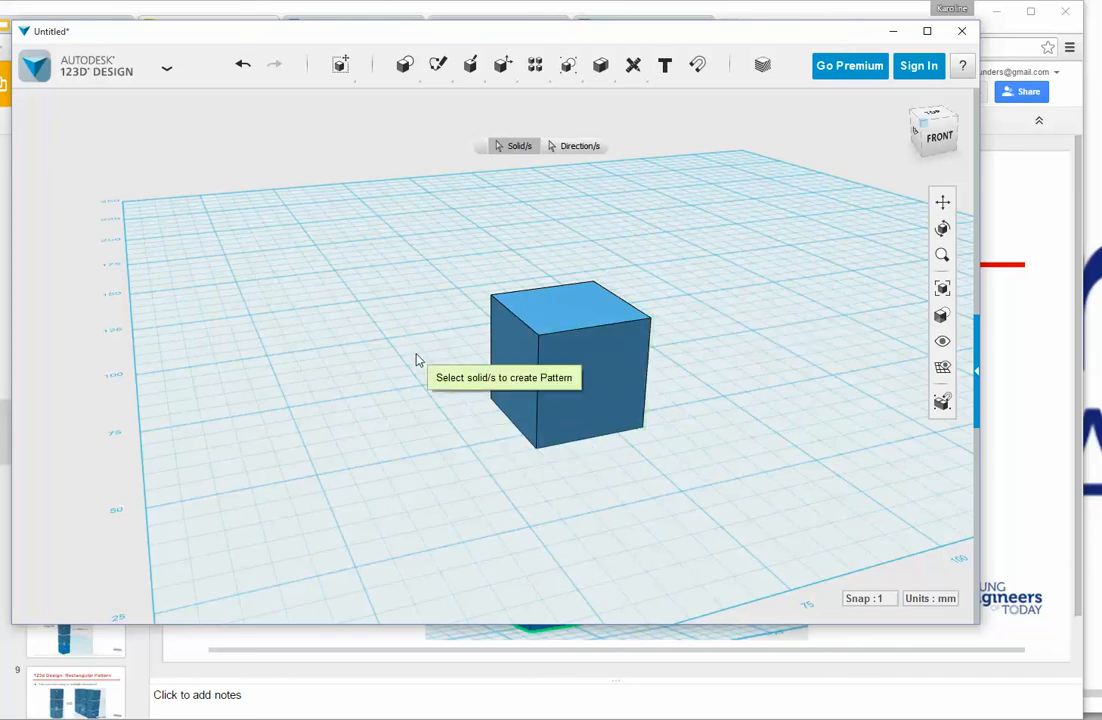
left_click_drag(429, 237, 680, 462)
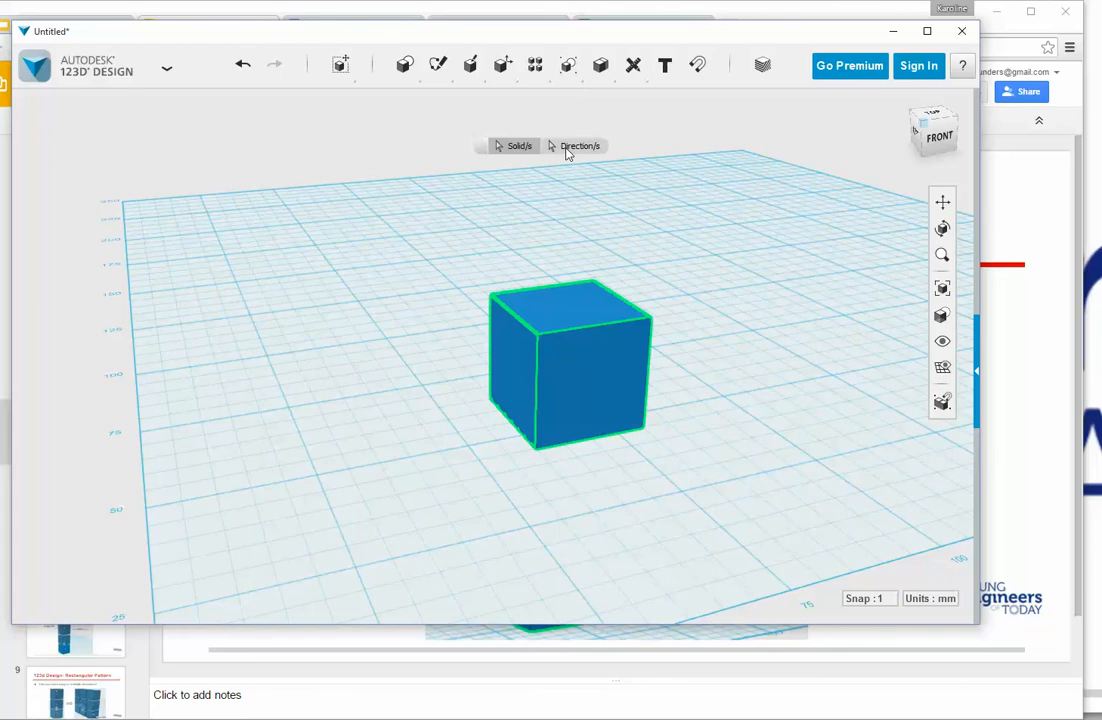
left_click(575, 146)
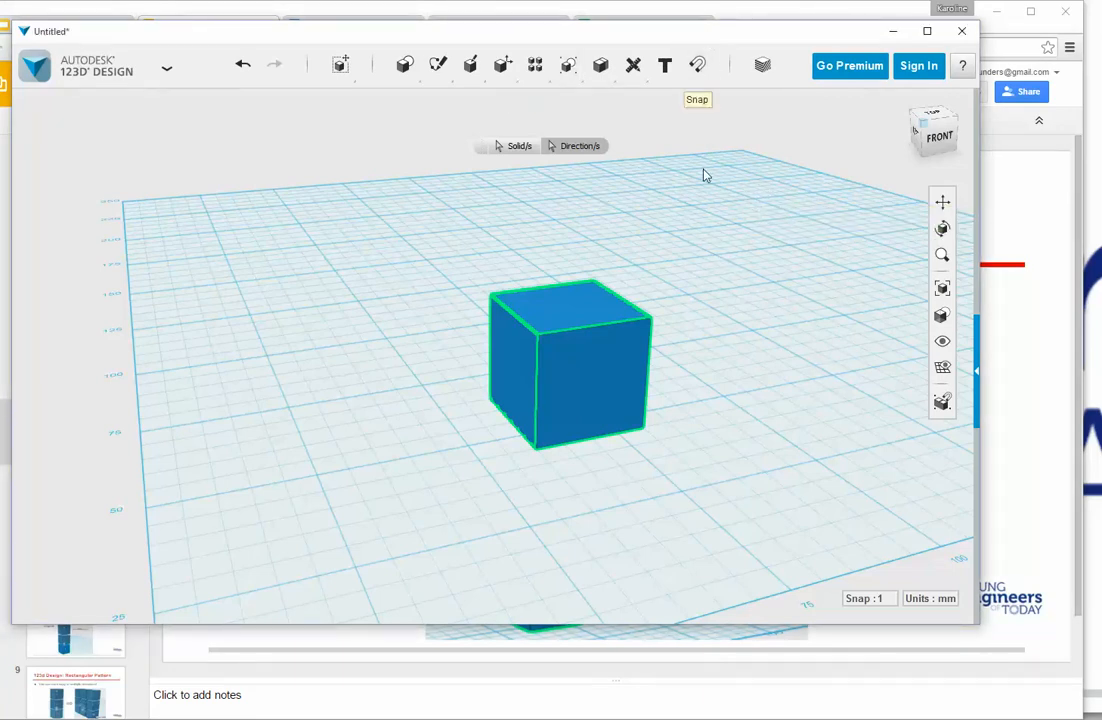
key("Escape")
left_click(834, 380)
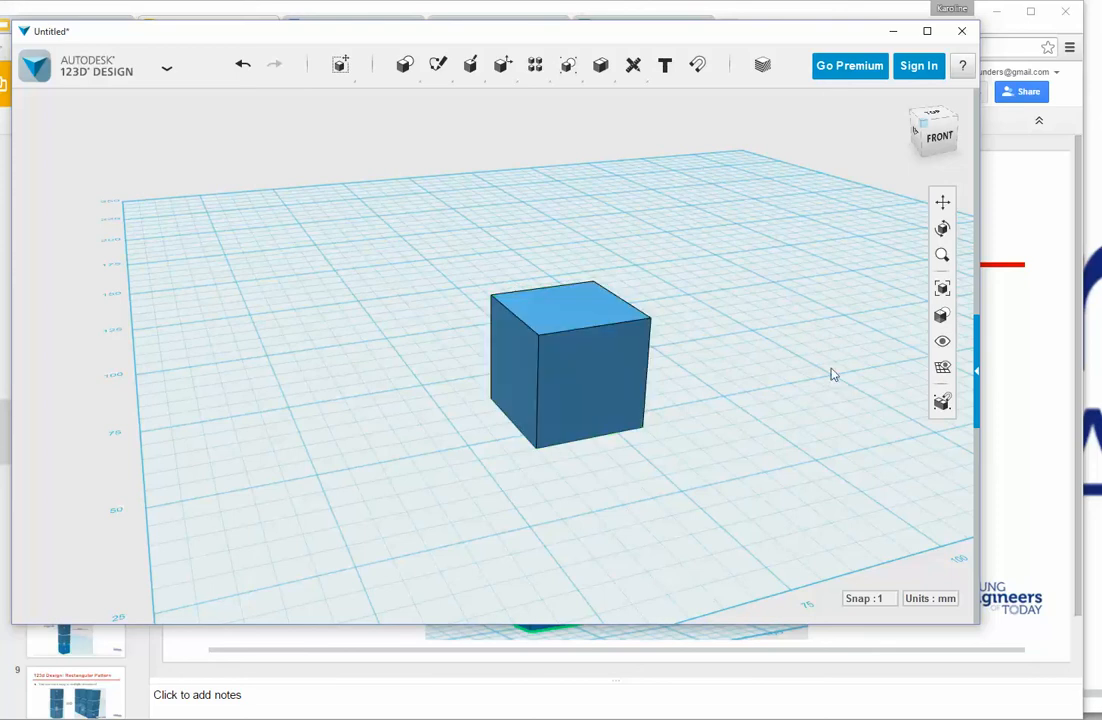
Step: Create a rectangular pattern of the box, spreading three instances over 66 mm along the direction of its front edge
mouse_move(621, 55)
mouse_move(537, 66)
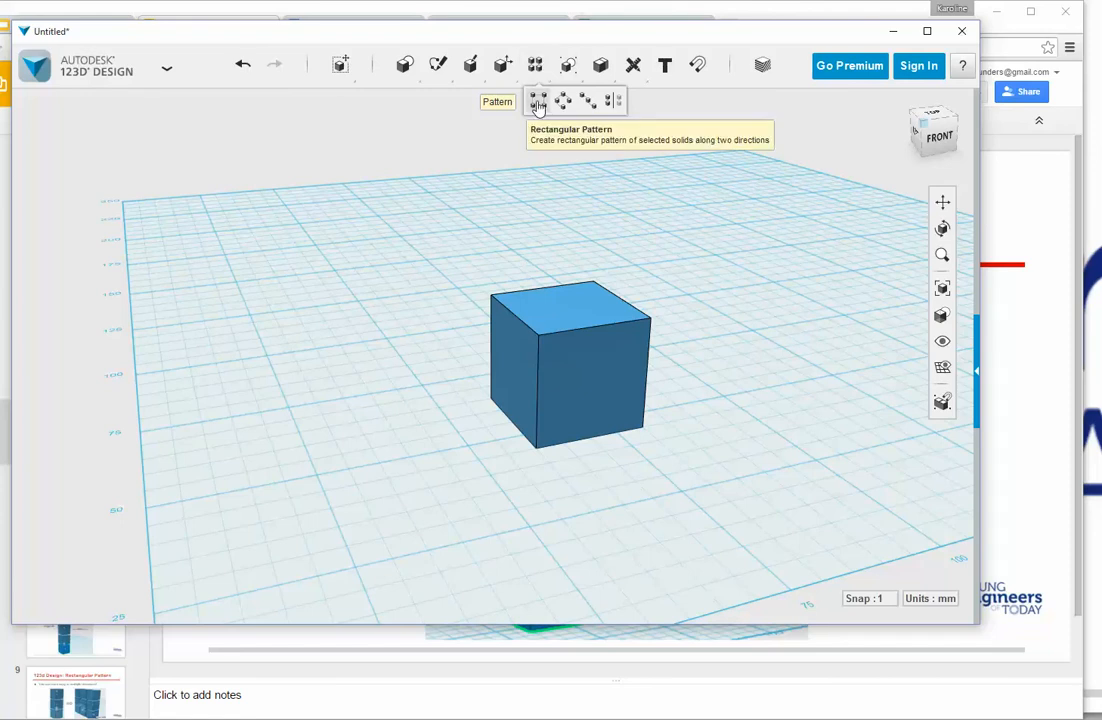
left_click(537, 102)
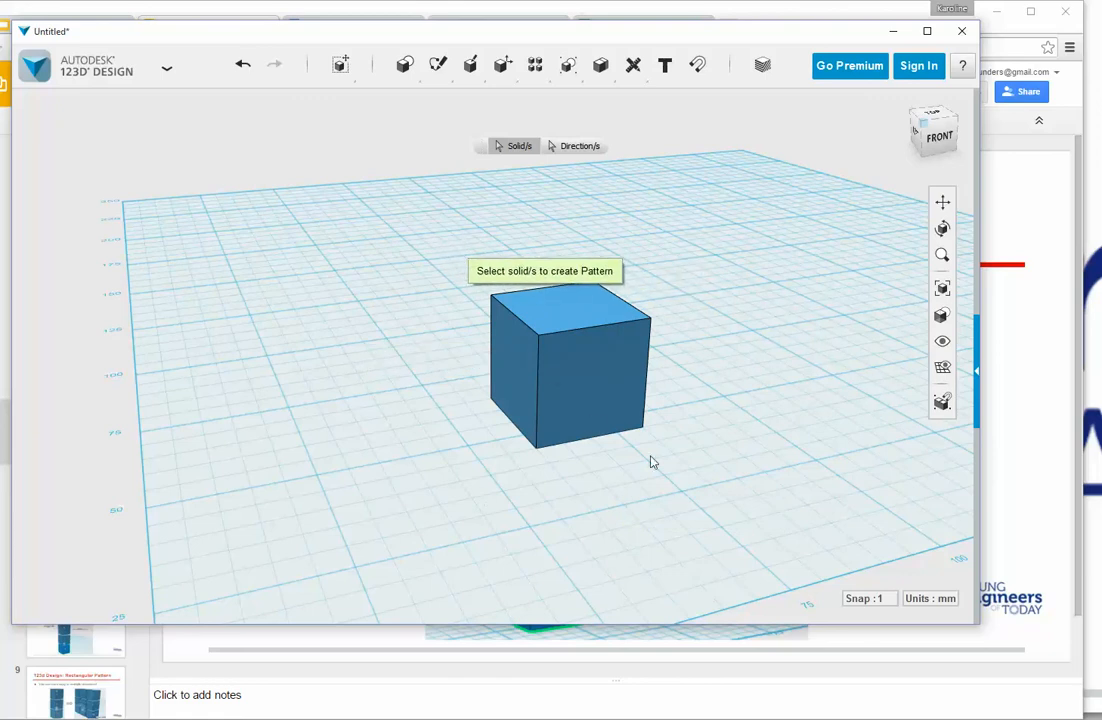
left_click_drag(465, 267, 694, 475)
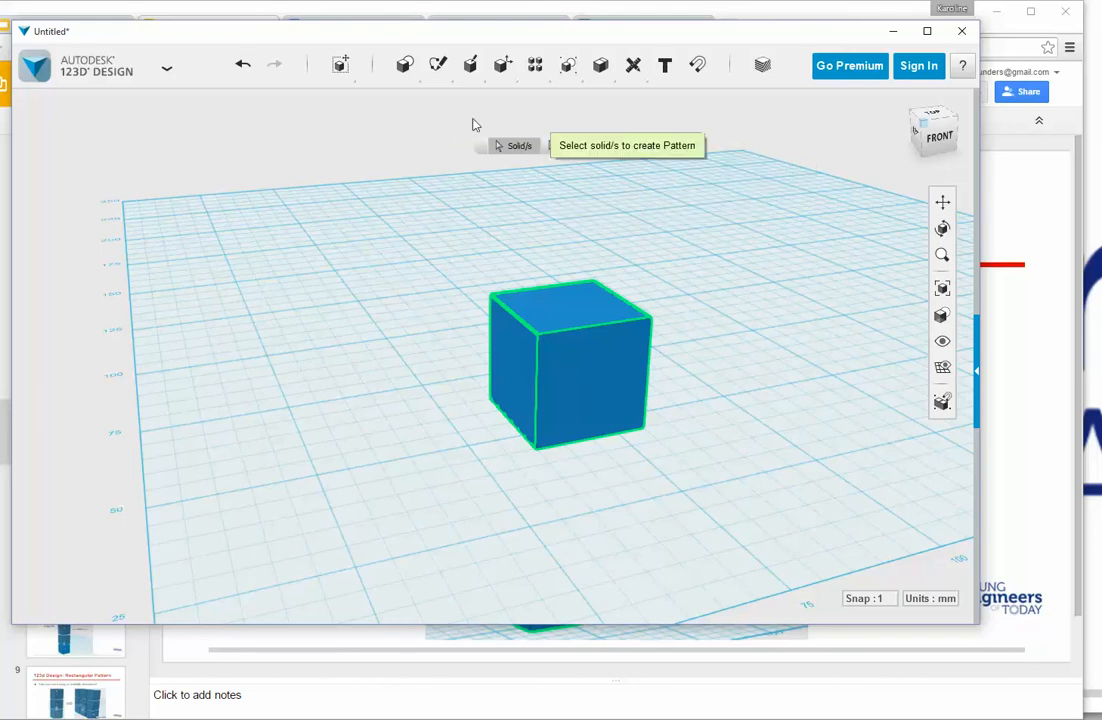
left_click(578, 150)
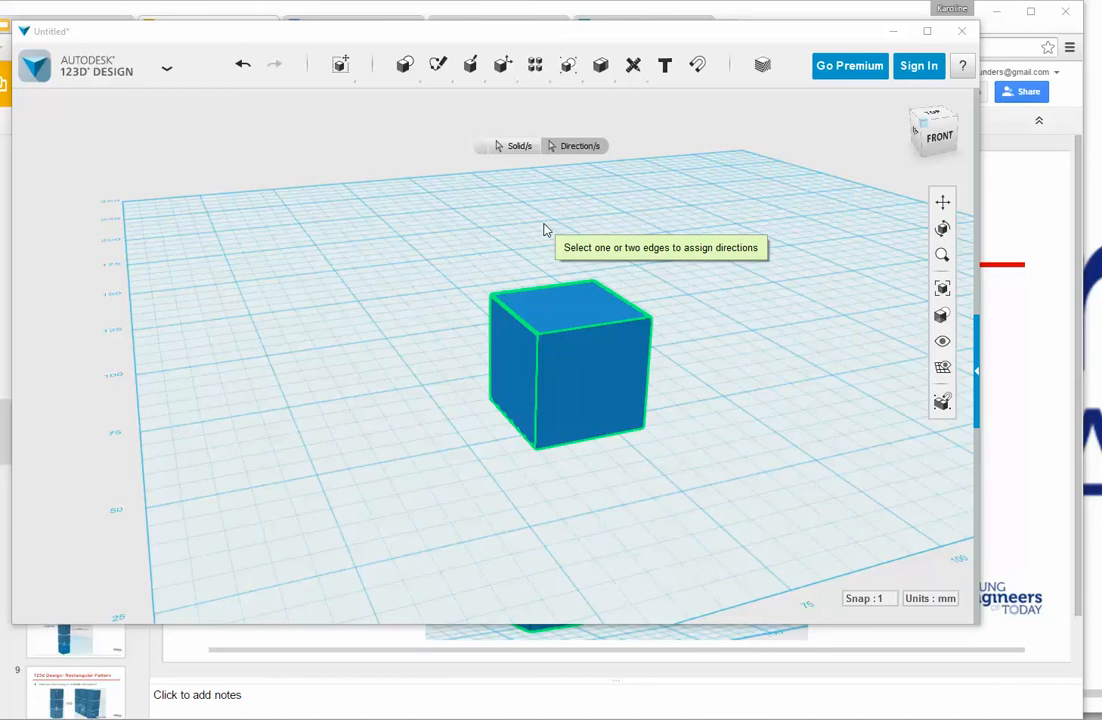
left_click(550, 288)
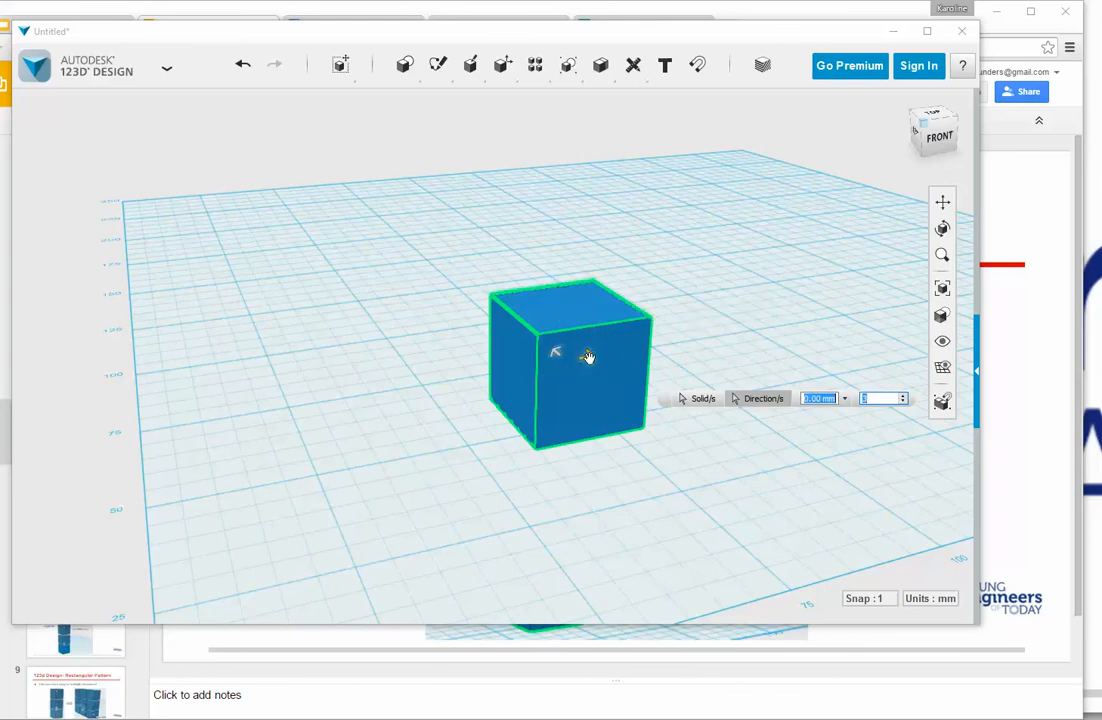
left_click_drag(589, 357, 617, 355)
left_click_drag(782, 330, 884, 309)
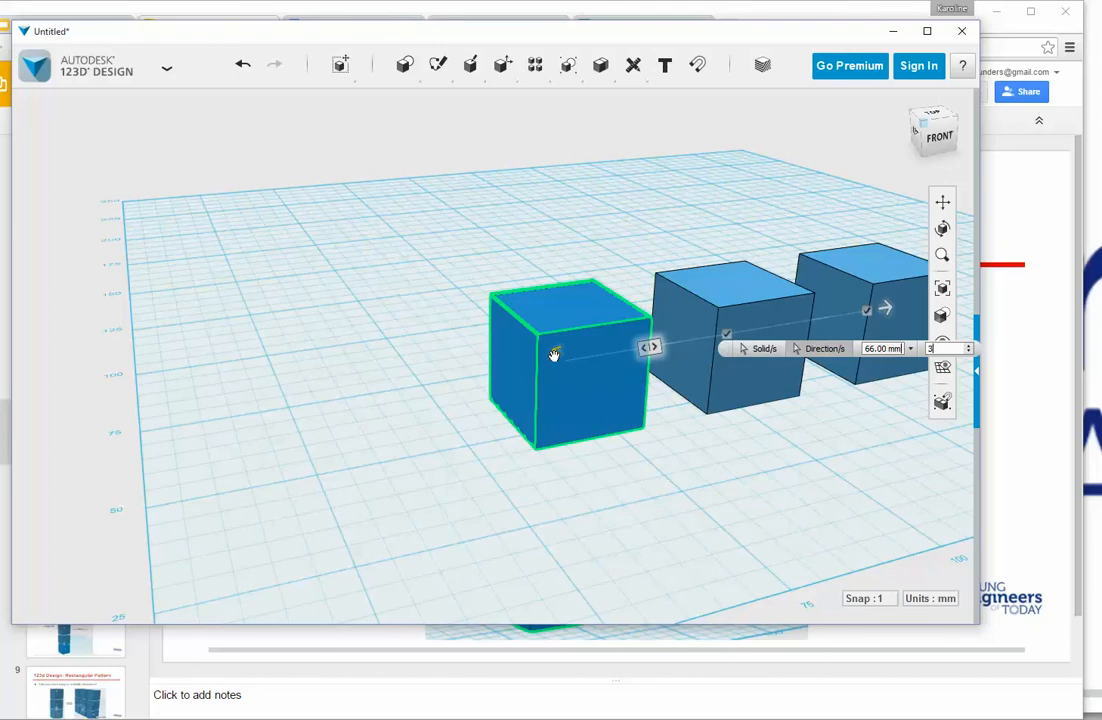
Step: Extend the rectangular pattern 96 mm toward the back of the grid with a count of 3, and finish it
left_click_drag(554, 354, 402, 222)
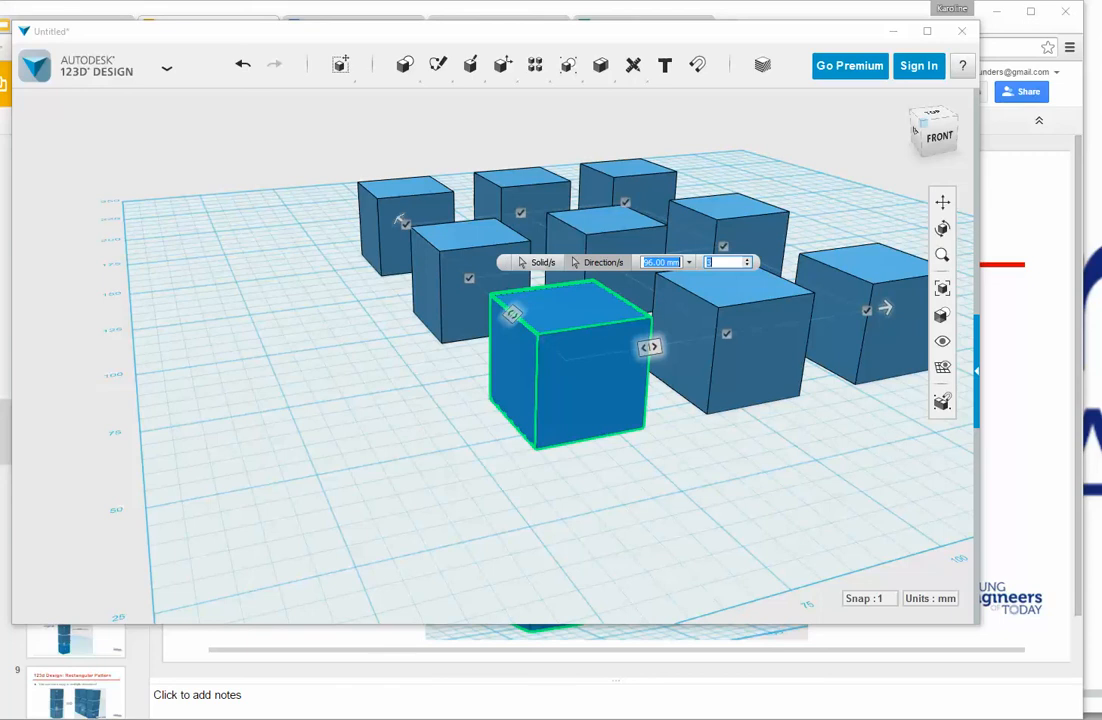
key("Return")
left_click(645, 262)
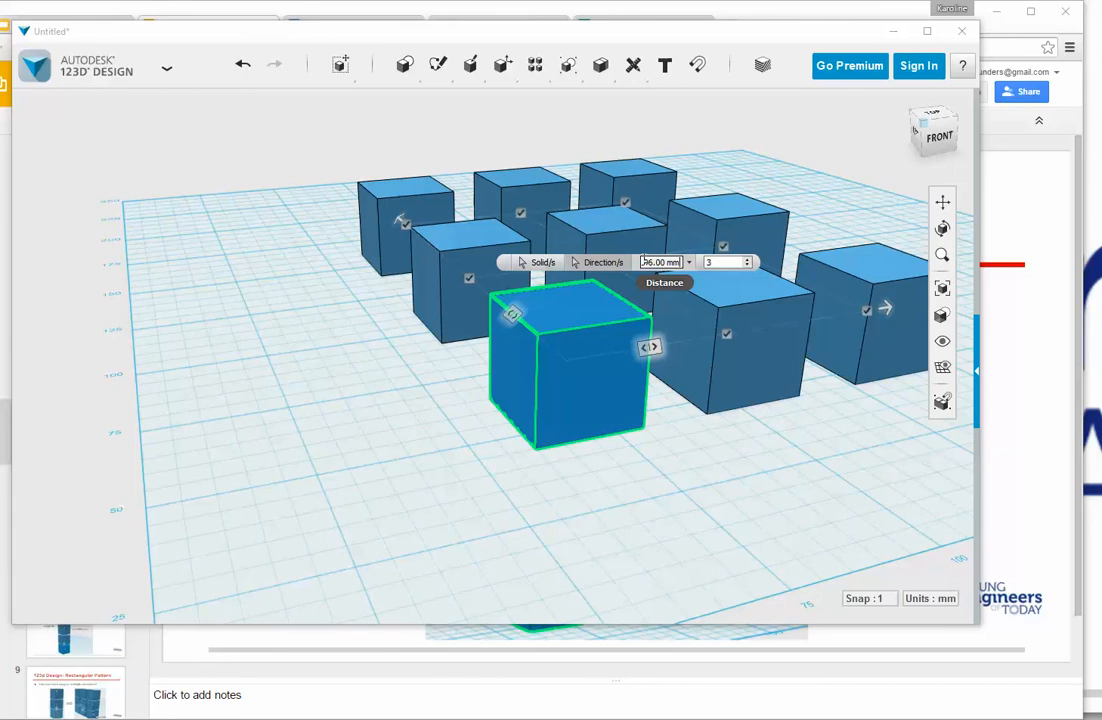
left_click(707, 262)
key("BackSpace")
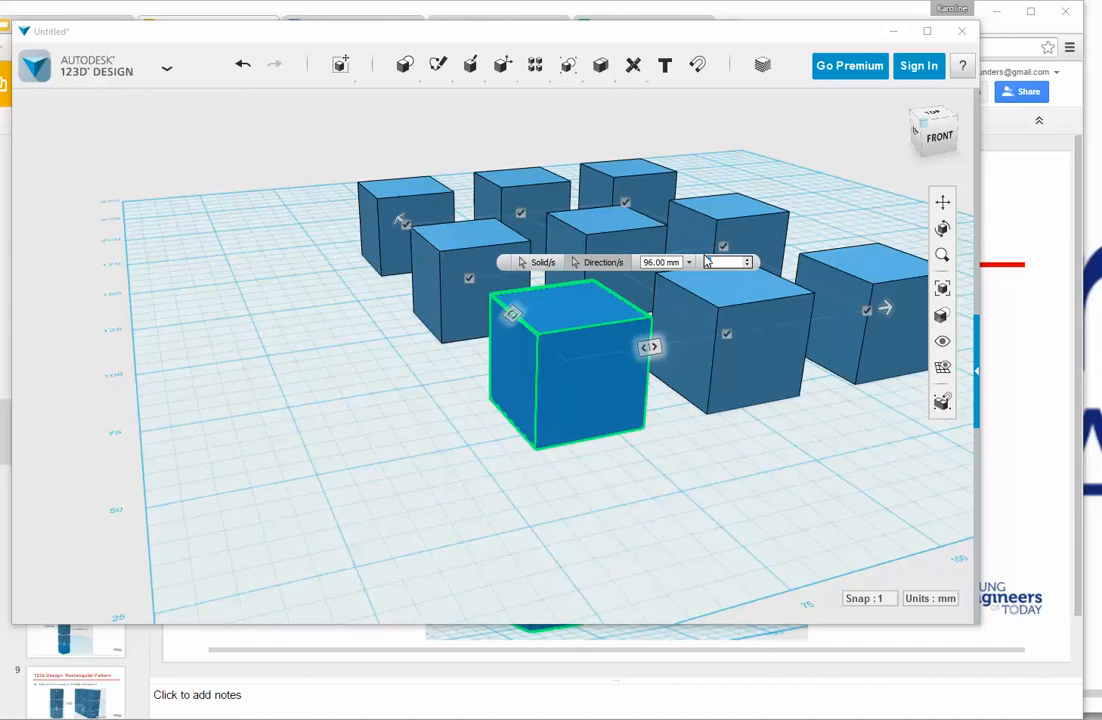
left_click(708, 262)
type("3")
mouse_move(535, 66)
mouse_move(942, 341)
left_click(878, 330)
left_click(410, 471)
Step: Place another box primitive on the grid in front of the rectangular pattern, beside its front corner box
mouse_move(404, 66)
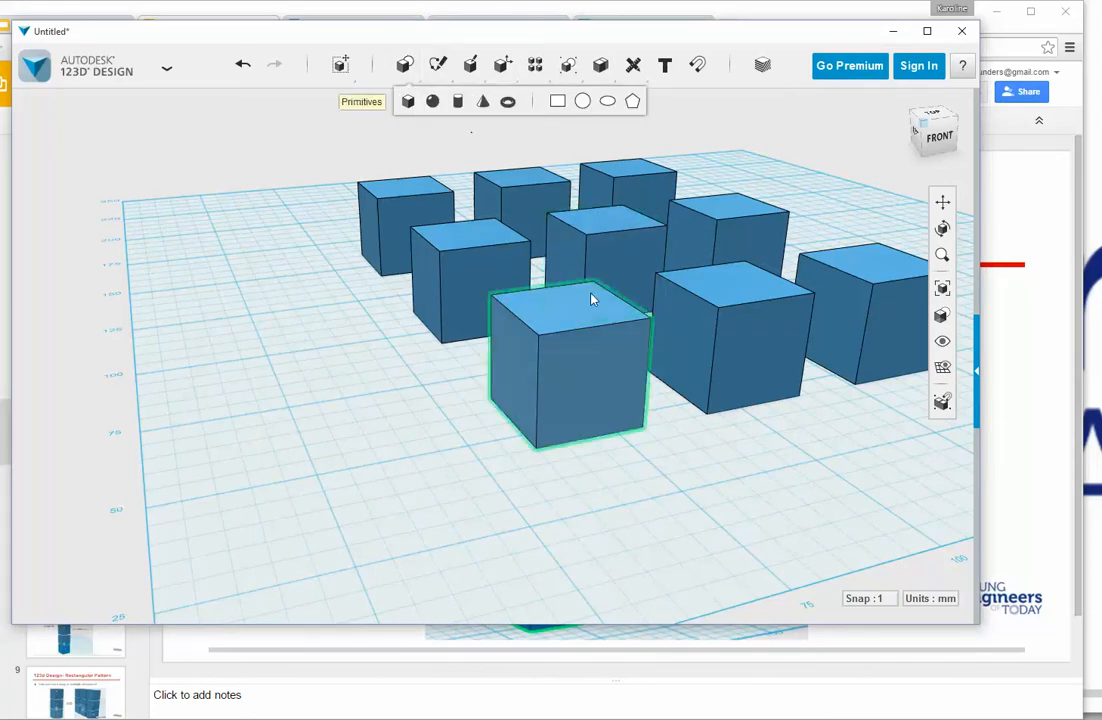
left_click(407, 101)
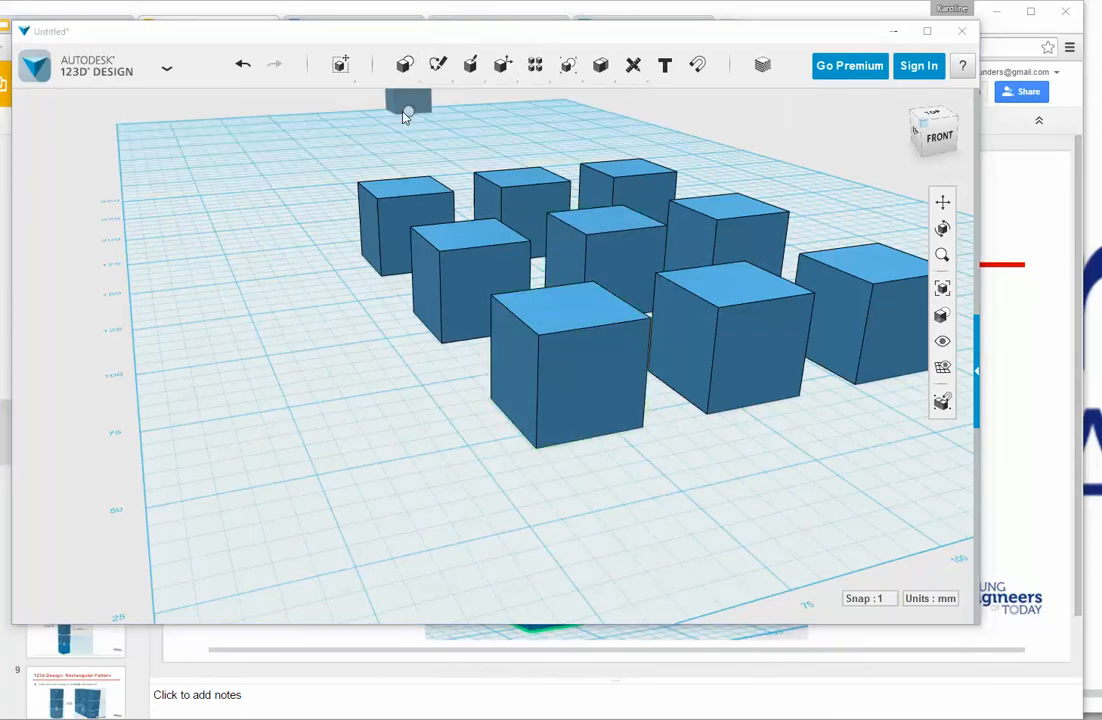
left_click(310, 447)
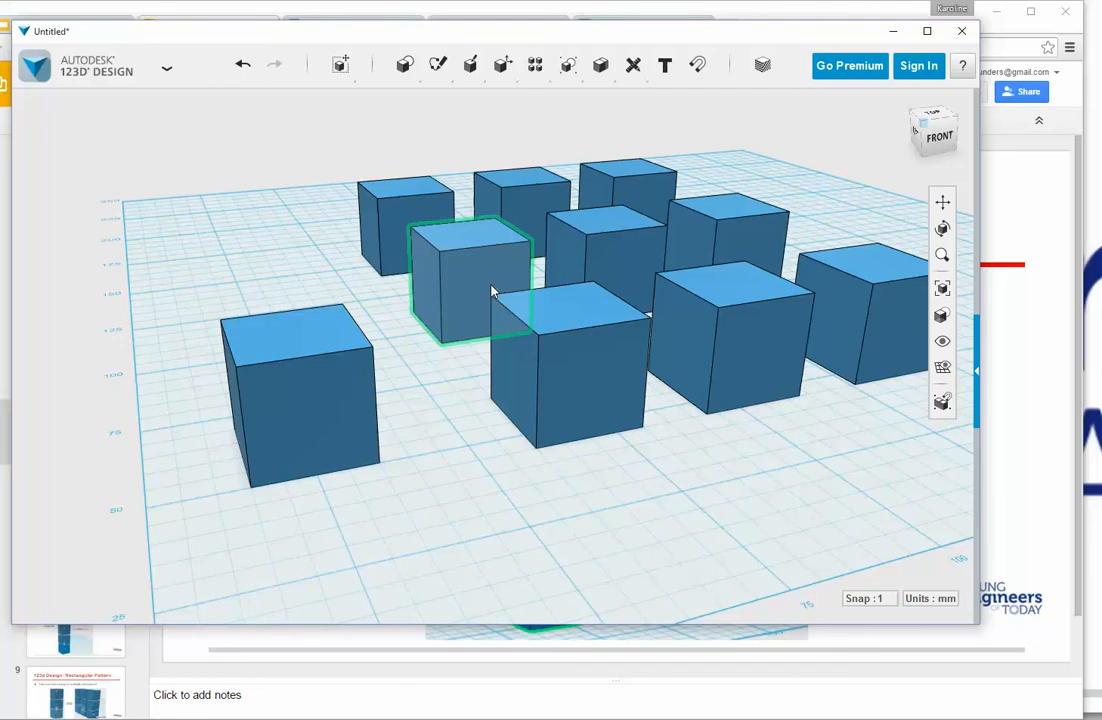
Step: Try a circular pattern of the new box about its top front edge, reducing the count to 2
mouse_move(535, 67)
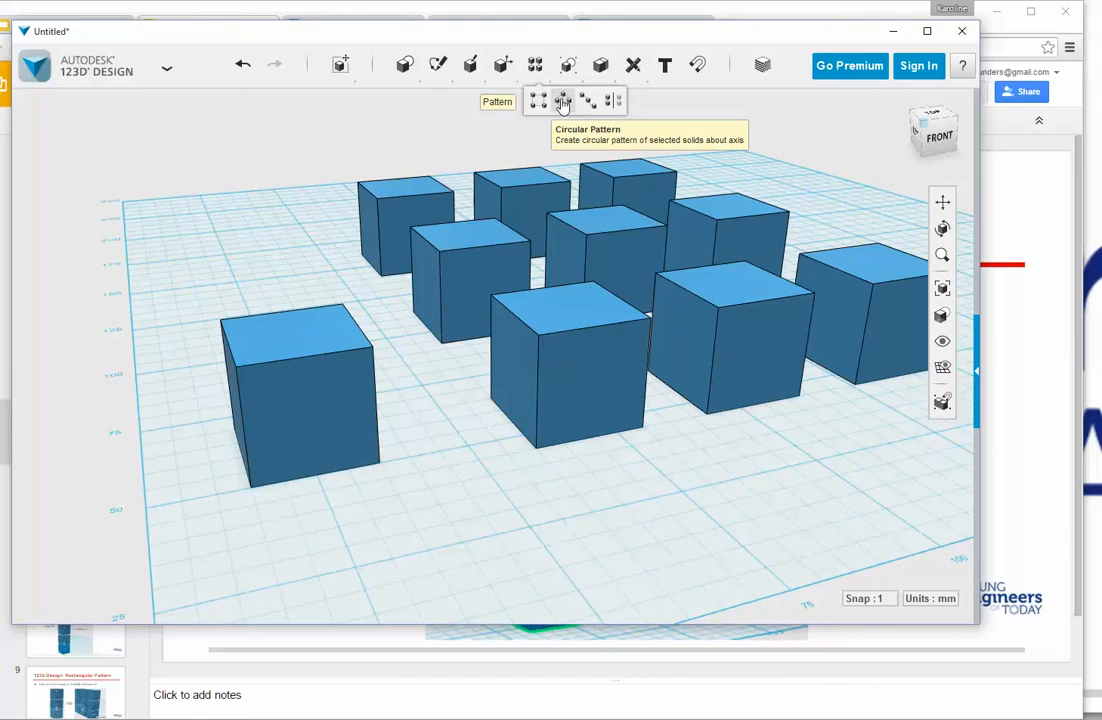
left_click(563, 104)
left_click_drag(197, 285, 384, 536)
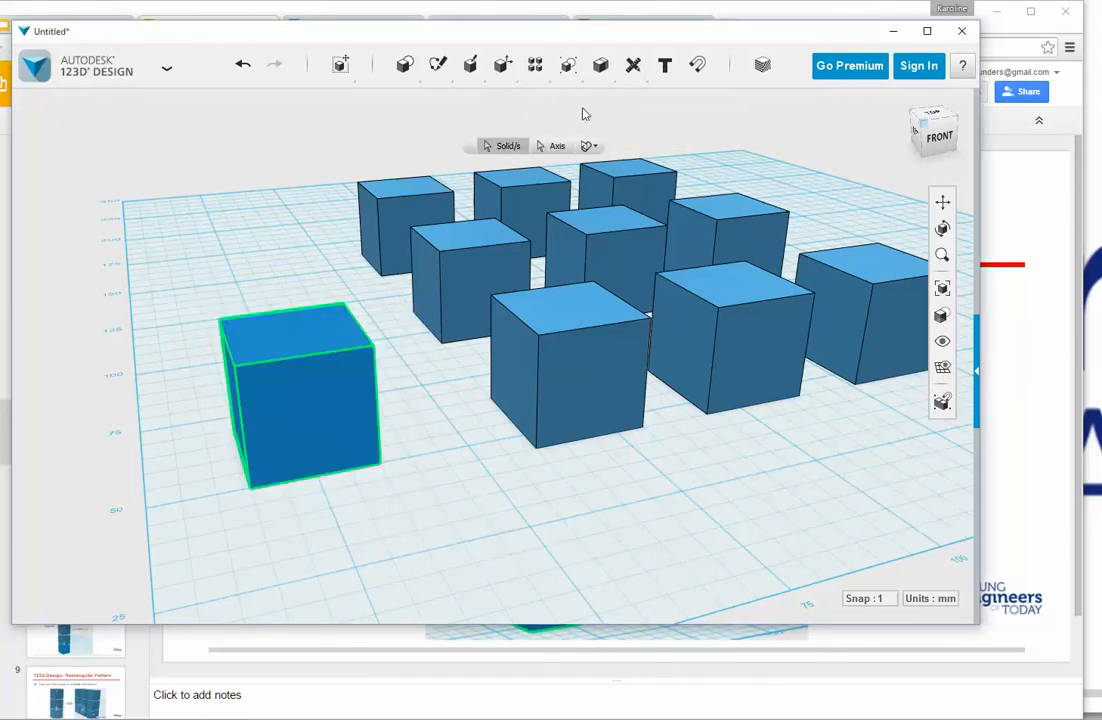
left_click(552, 146)
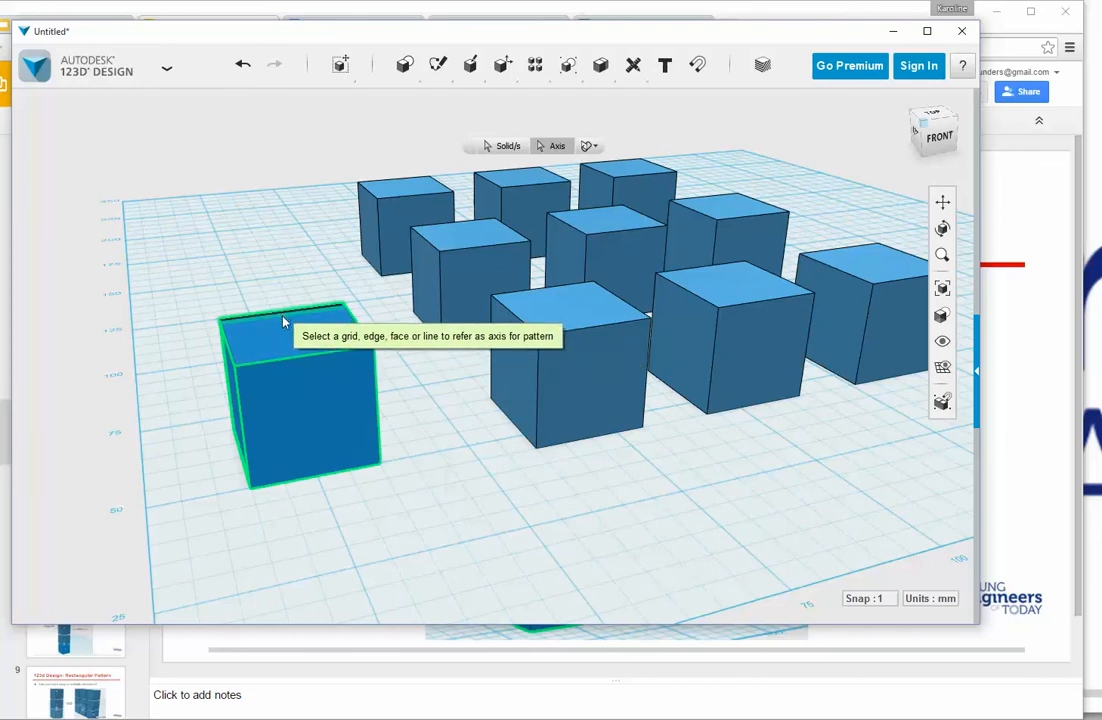
left_click(282, 368)
right_click_drag(282, 368, 155, 399)
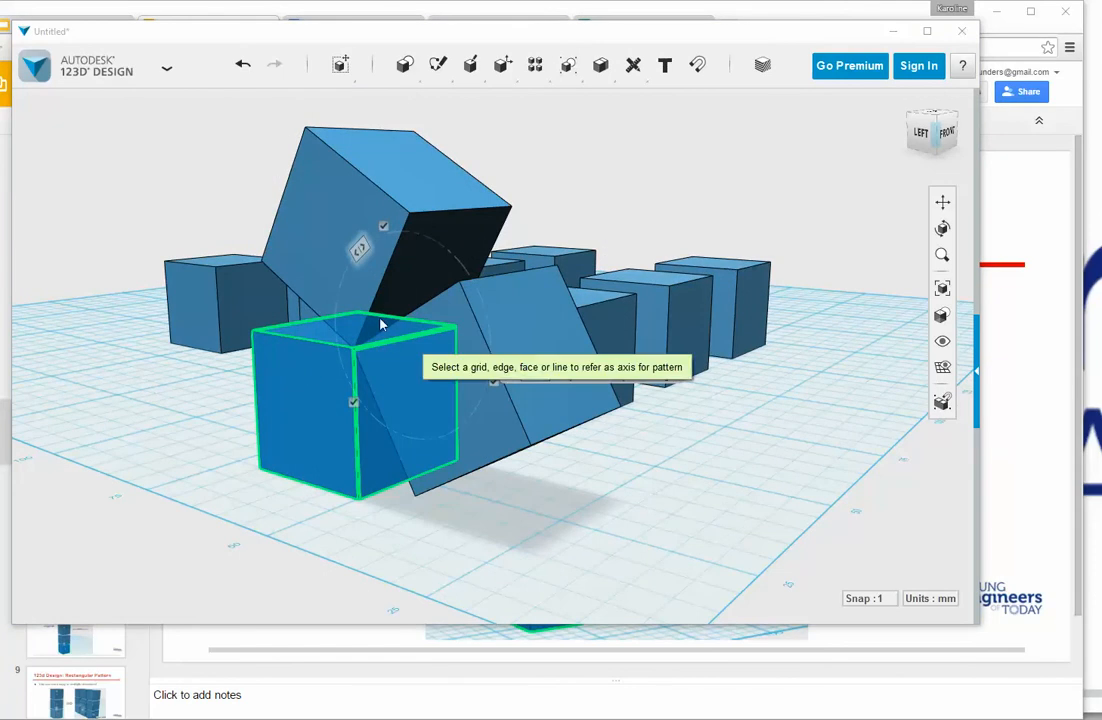
left_click_drag(362, 246, 431, 273)
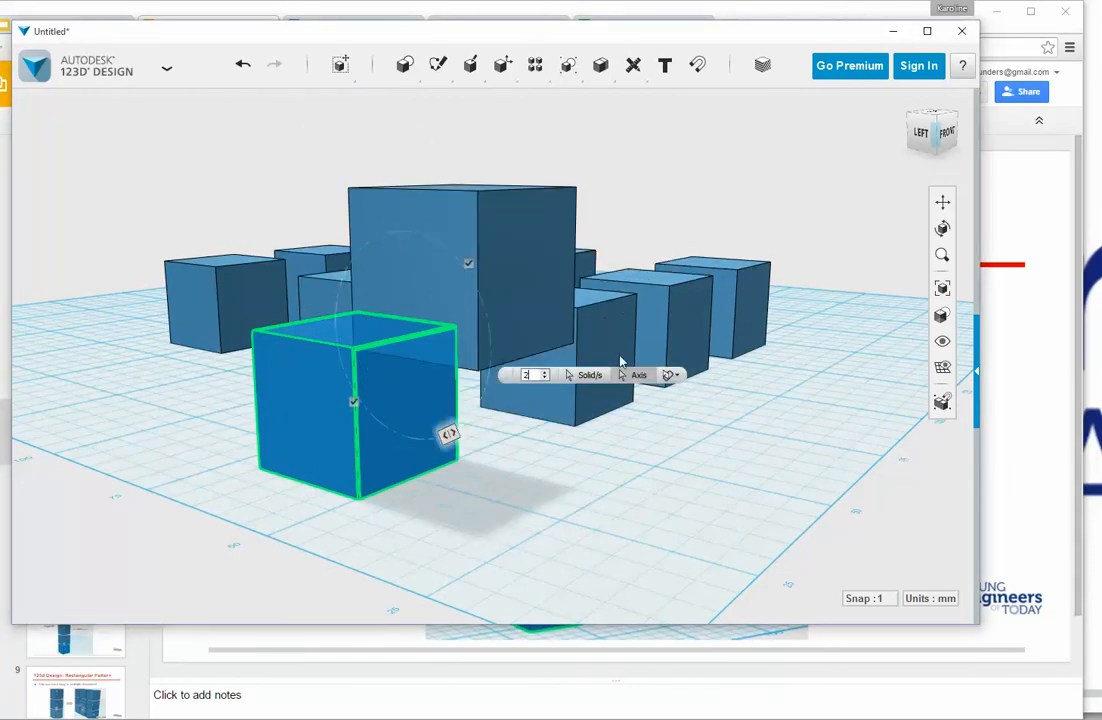
Step: Raise the circular pattern's count to 6, lower it to 3, and cancel the pattern
left_click(545, 372)
left_click(545, 372)
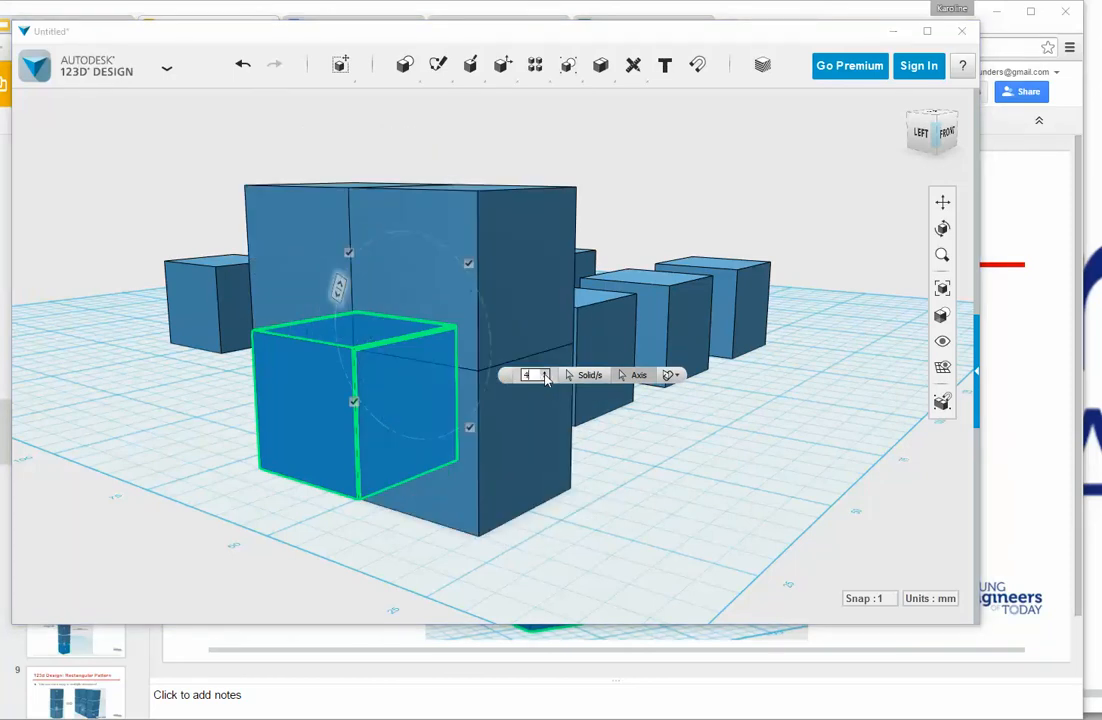
left_click(545, 374)
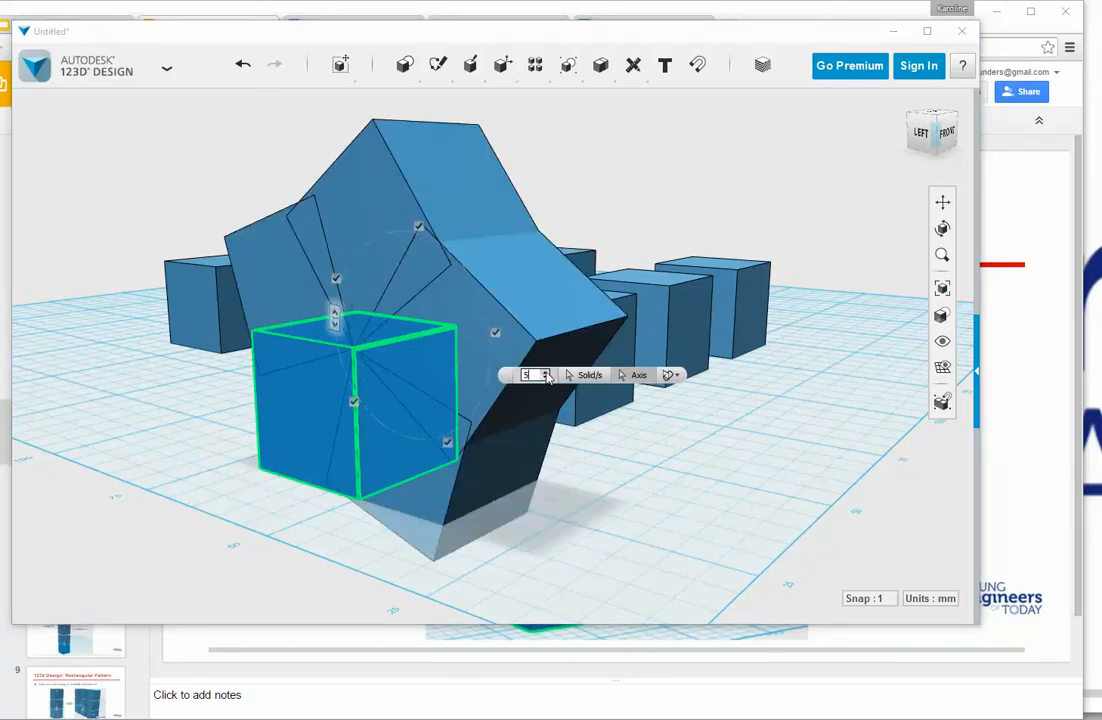
left_click(545, 373)
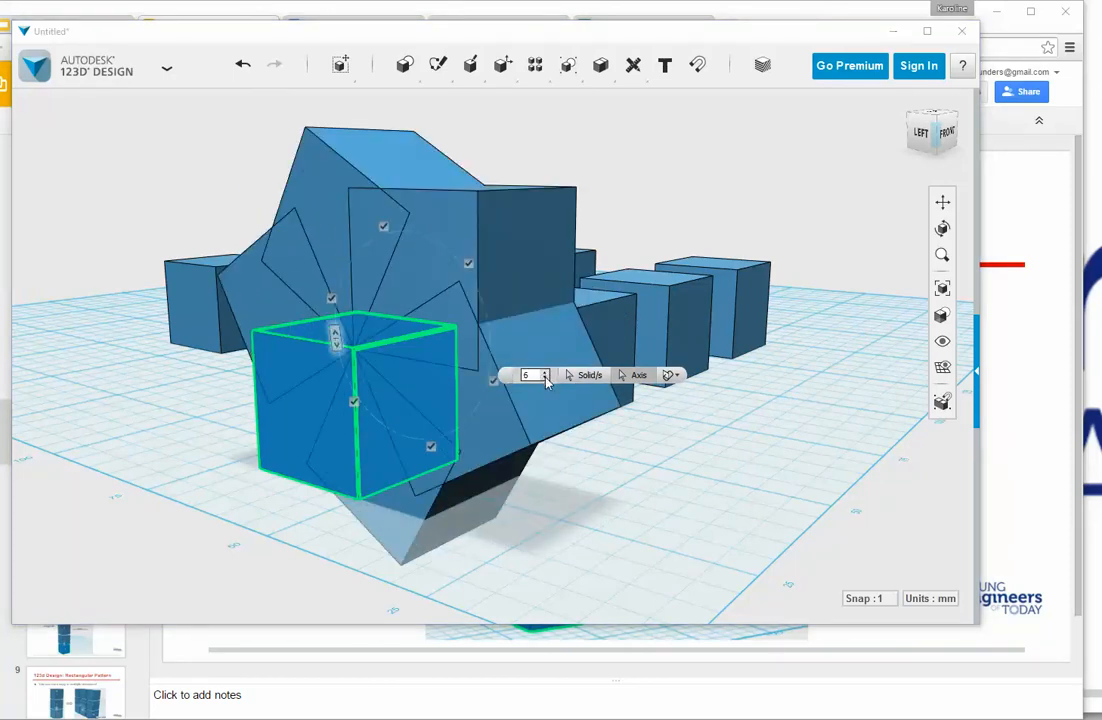
left_click(545, 378)
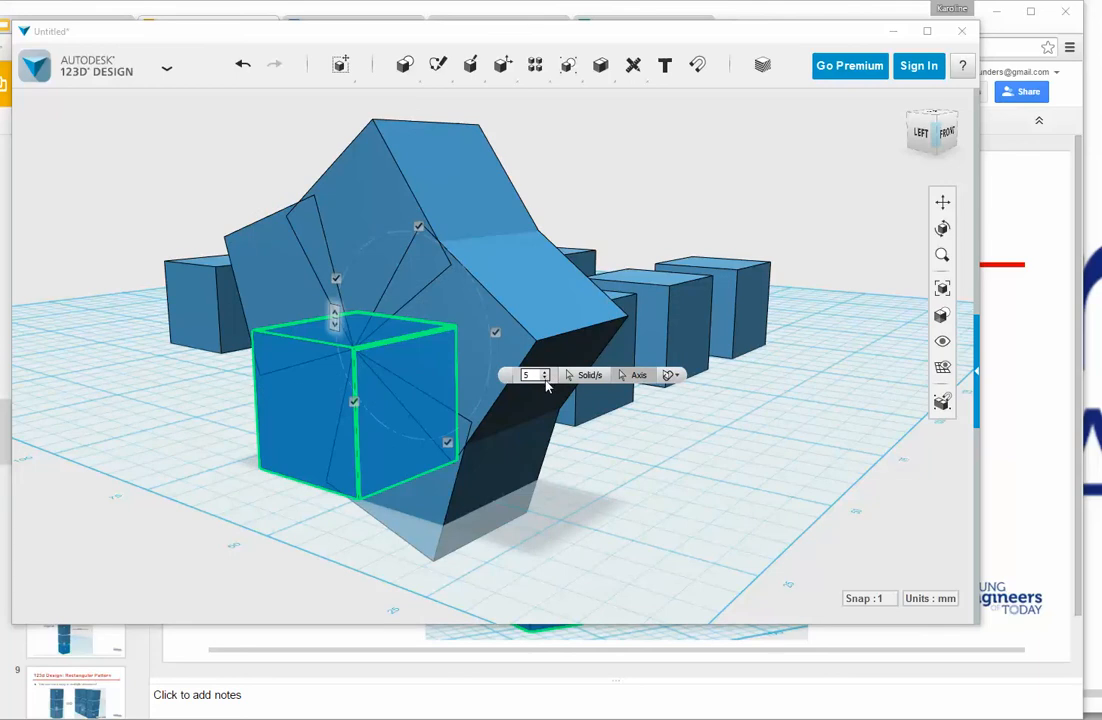
left_click(545, 379)
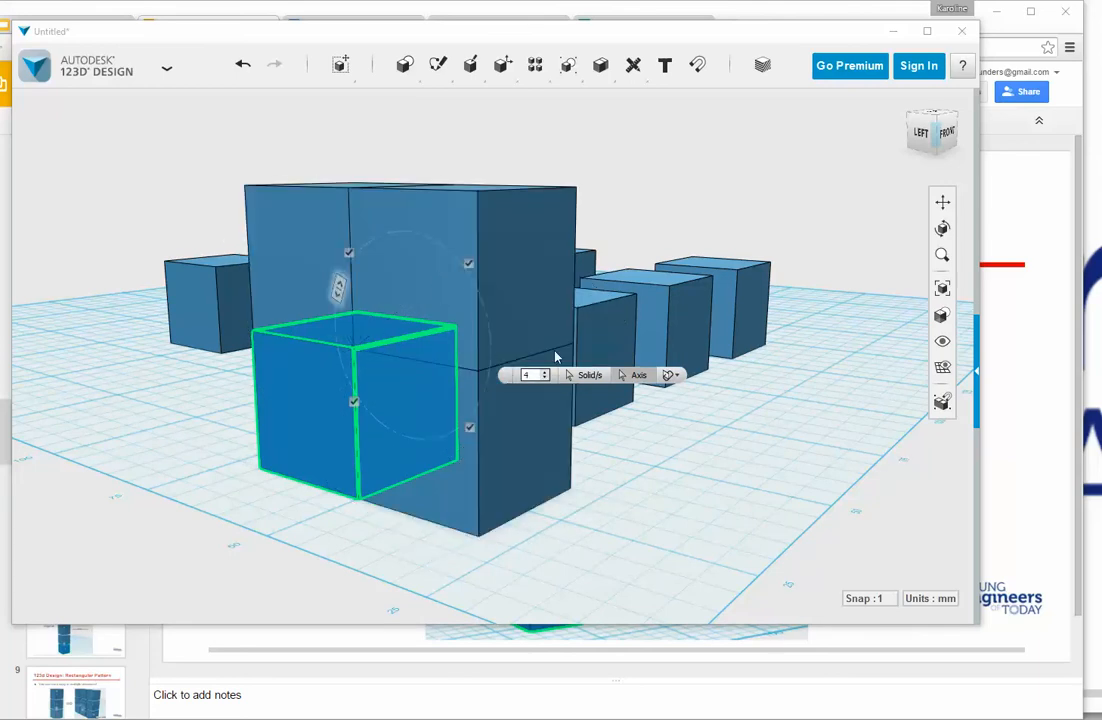
left_click(545, 380)
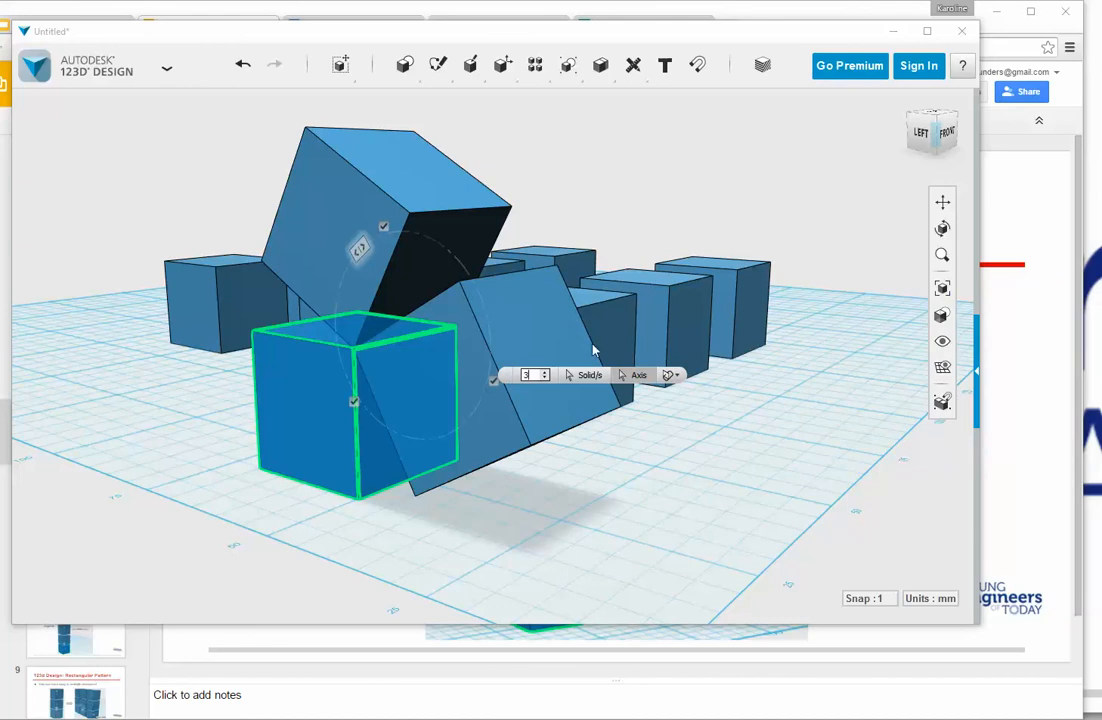
key("Escape")
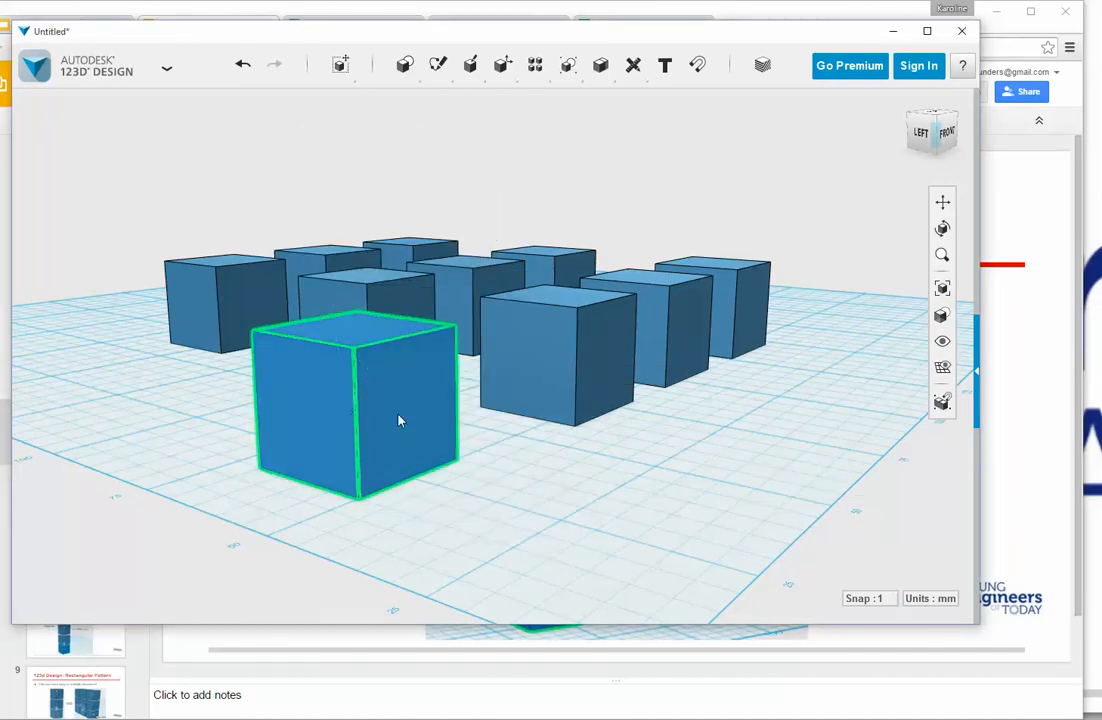
right_click_drag(647, 526, 699, 509)
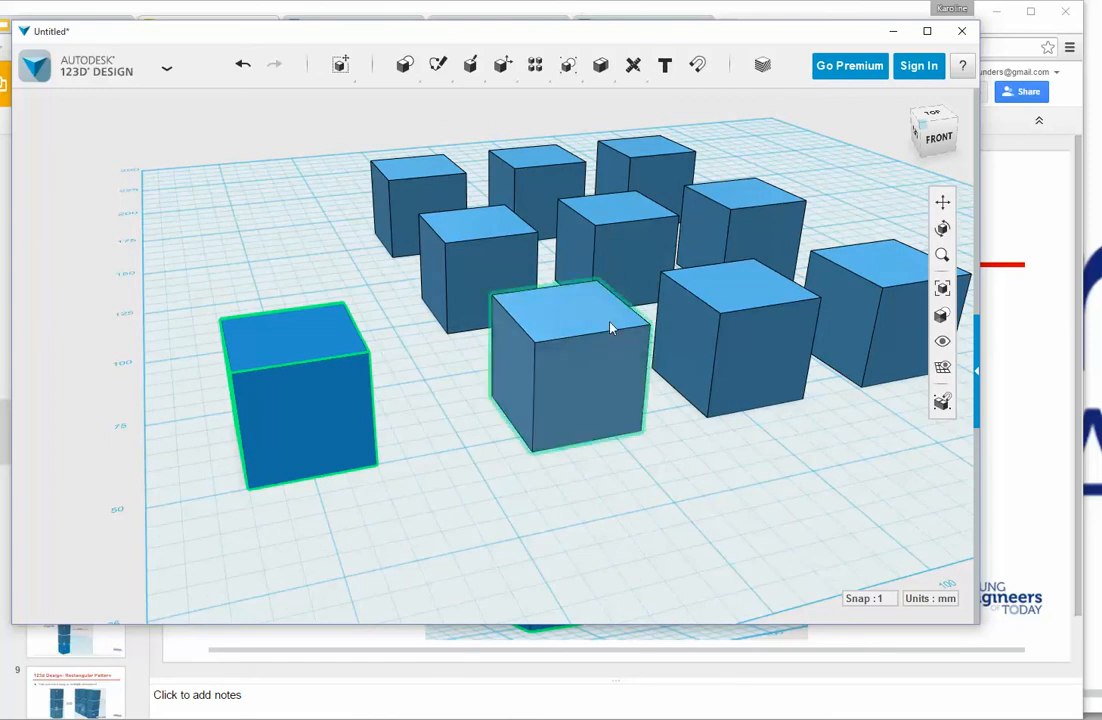
right_click_drag(421, 514, 447, 497)
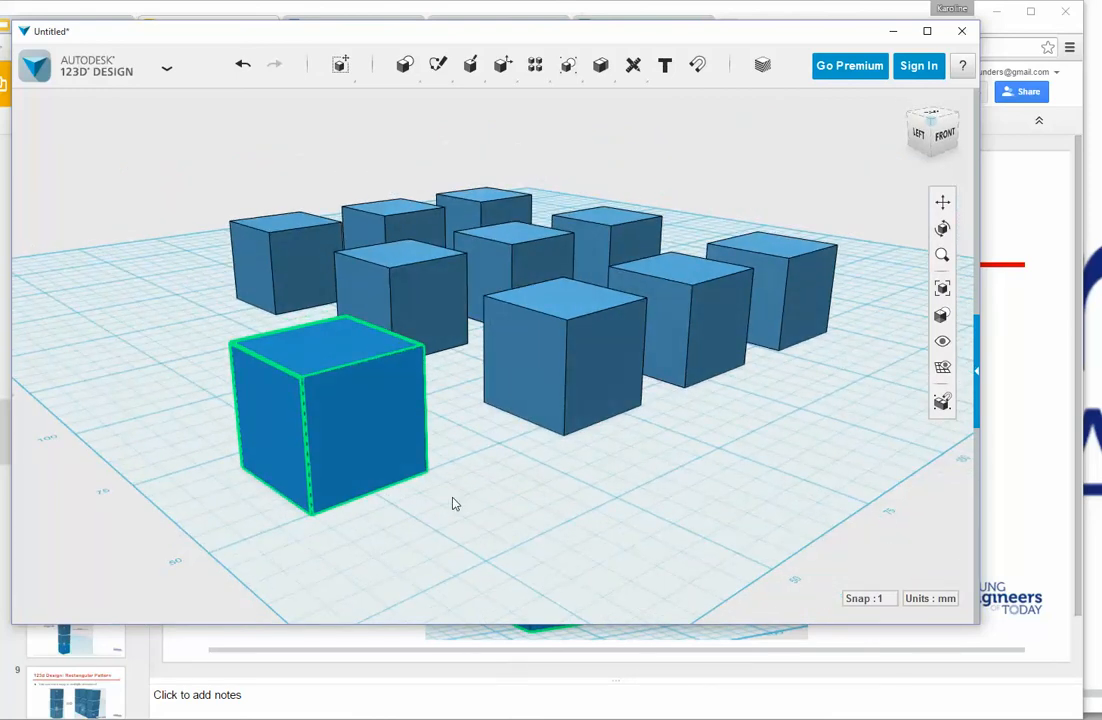
mouse_move(536, 70)
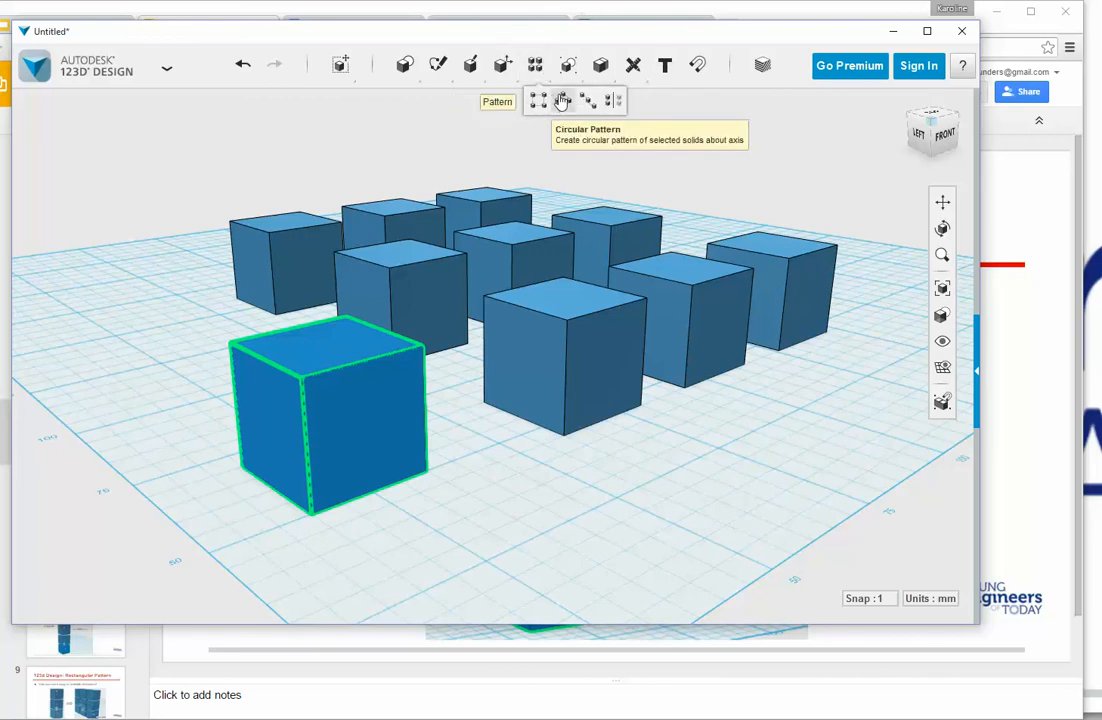
left_click(562, 101)
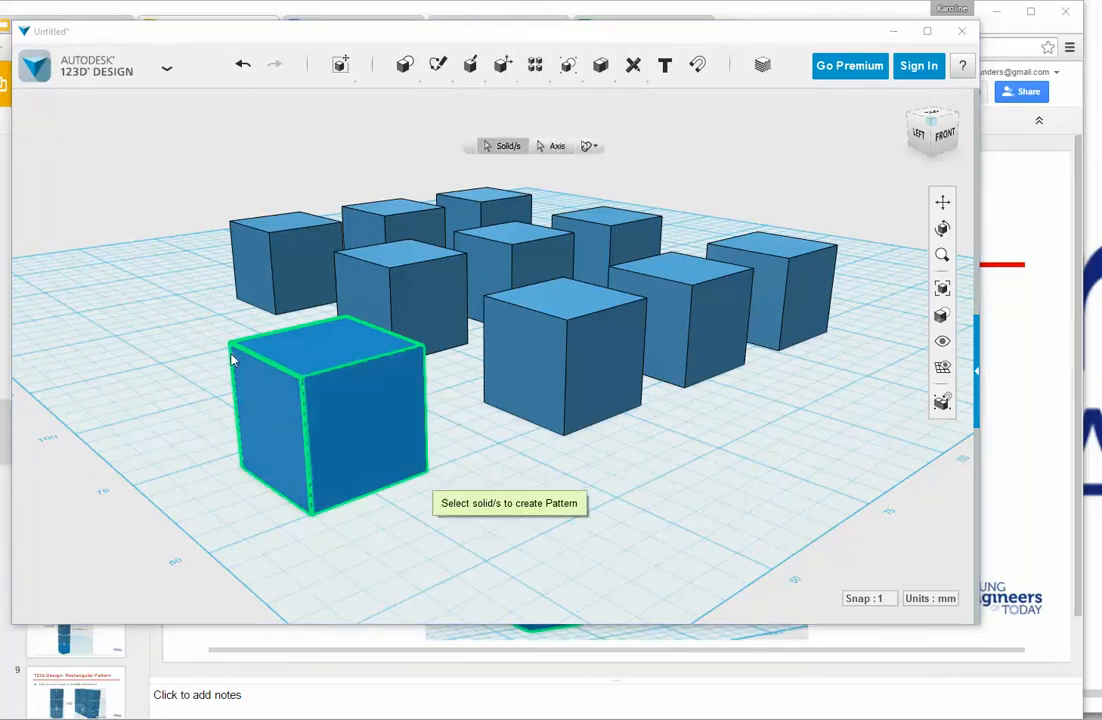
left_click_drag(172, 346, 430, 546)
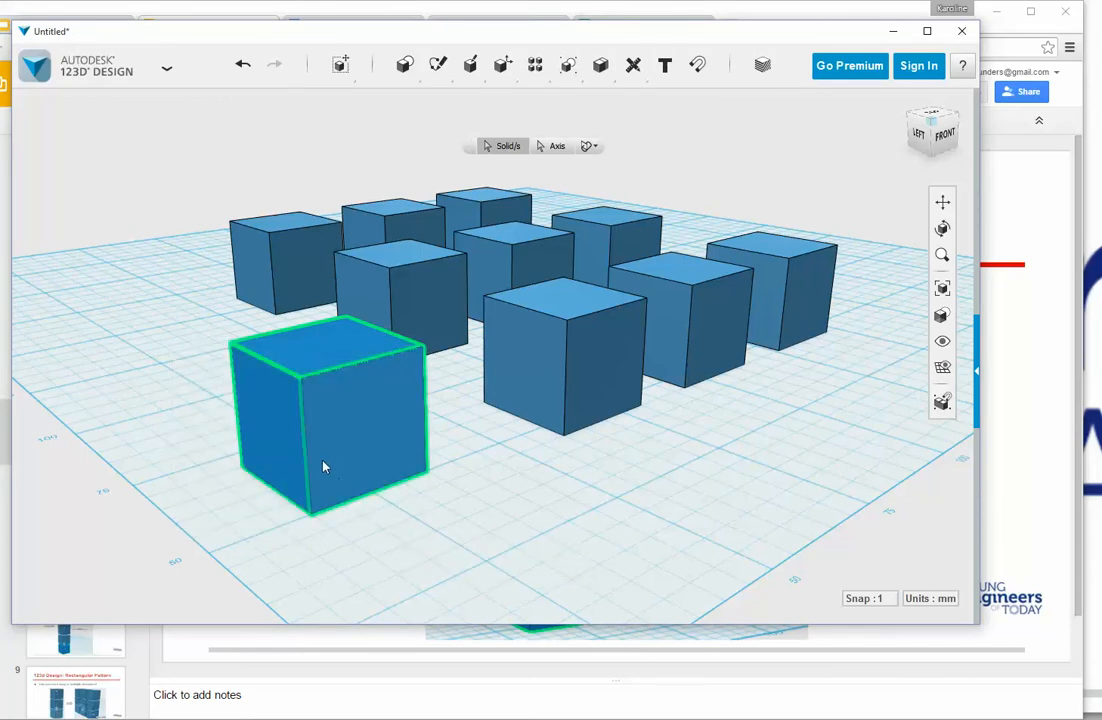
left_click_drag(394, 548, 185, 355)
right_click_drag(588, 536, 396, 470)
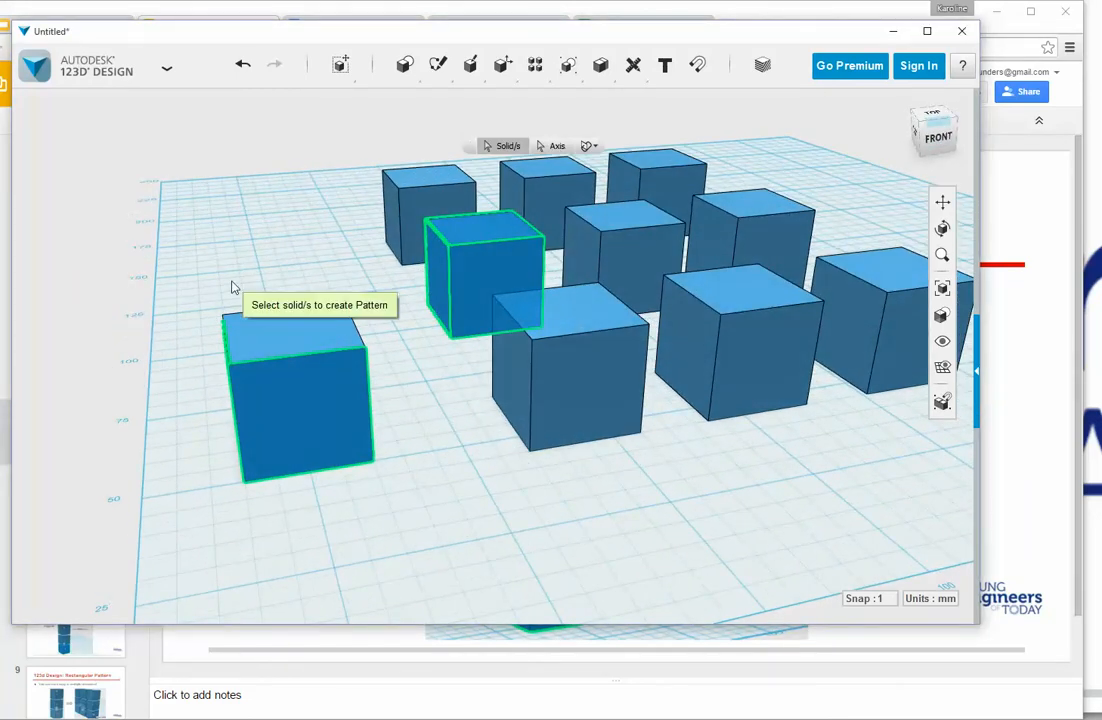
left_click(207, 241)
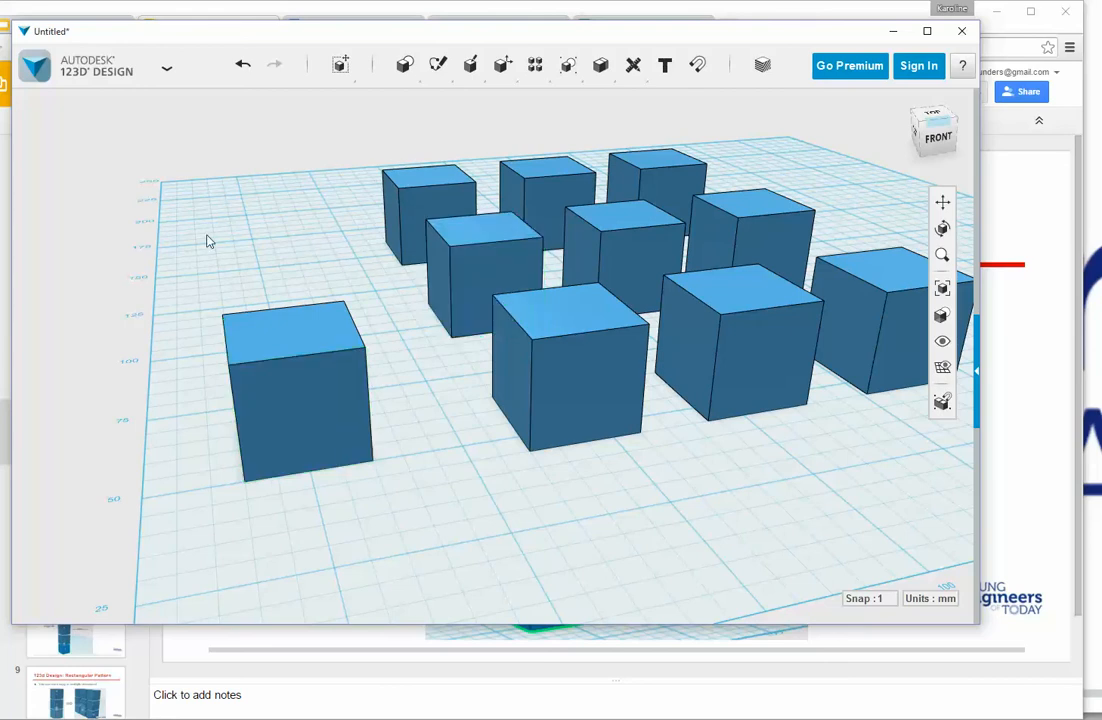
Step: Preview a circular pattern of only the separate front box, using its top front edge as the axis
left_click_drag(188, 271, 411, 516)
mouse_move(535, 64)
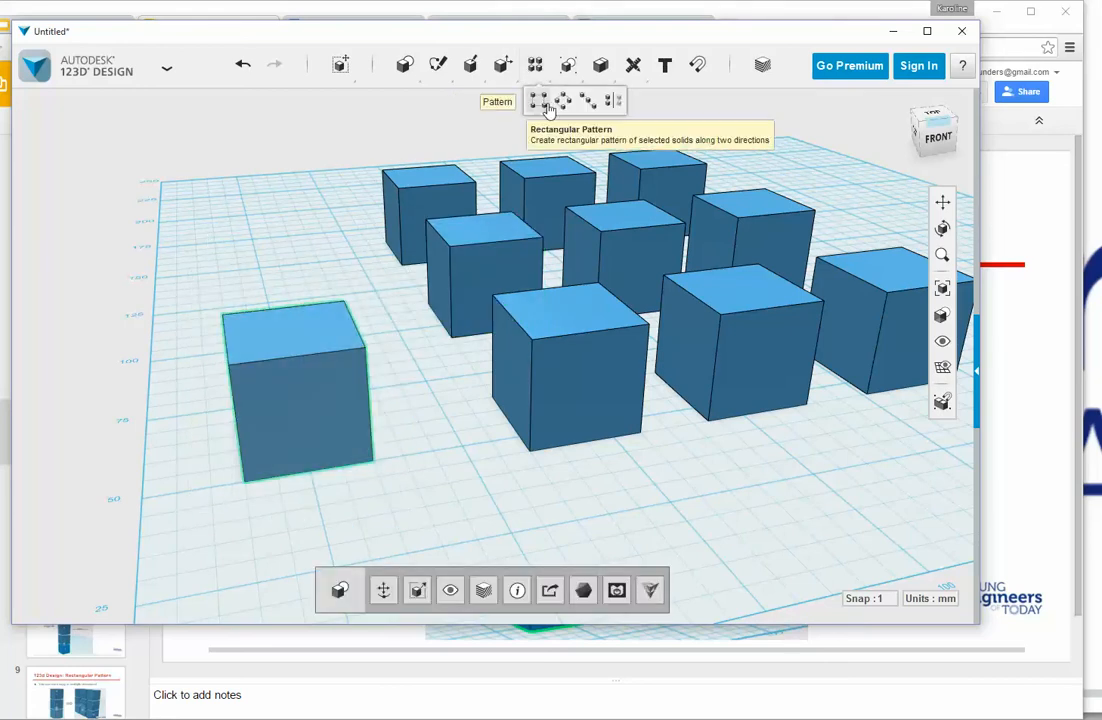
left_click(560, 113)
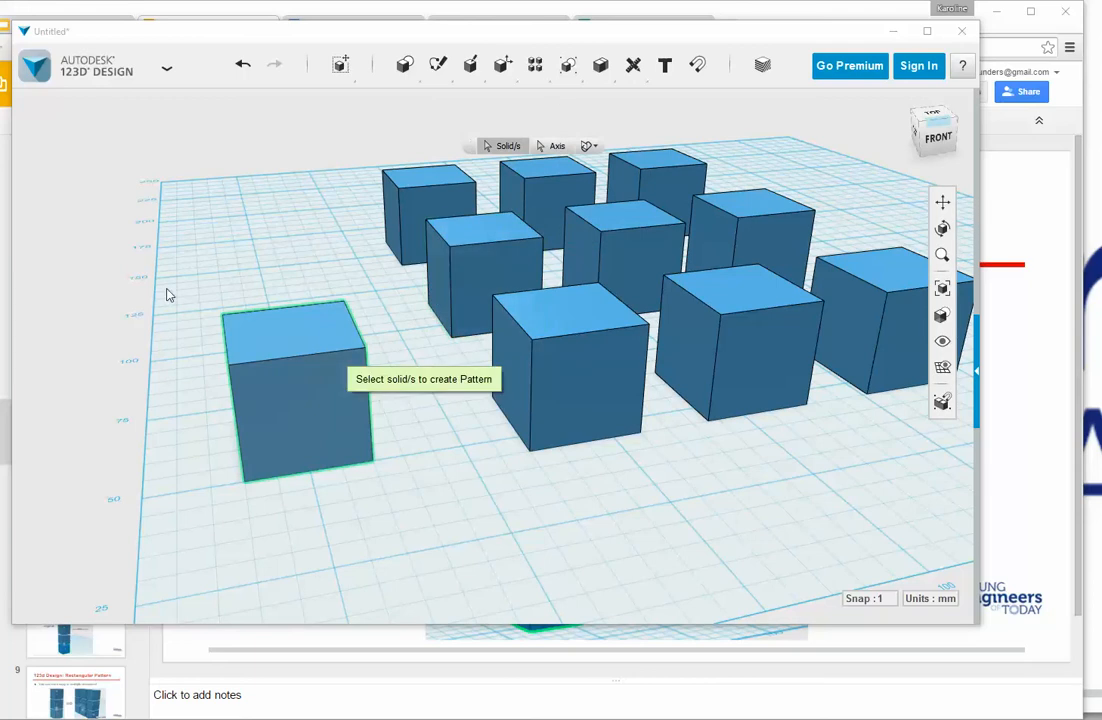
left_click_drag(145, 280, 394, 492)
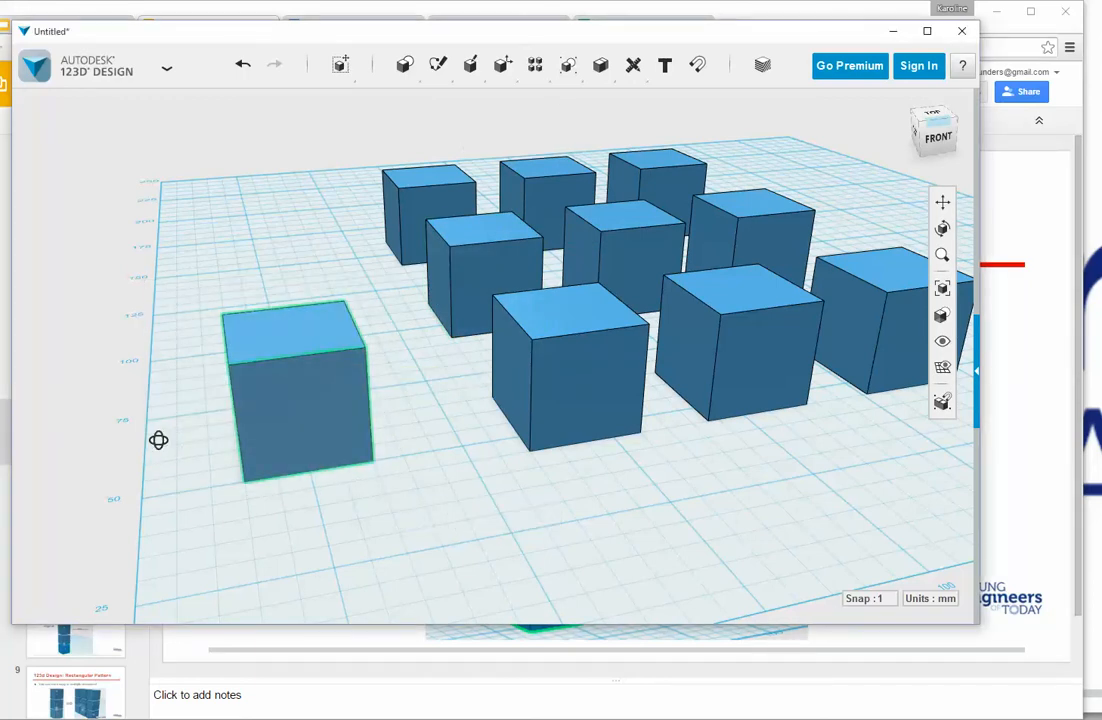
right_click_drag(157, 440, 214, 430)
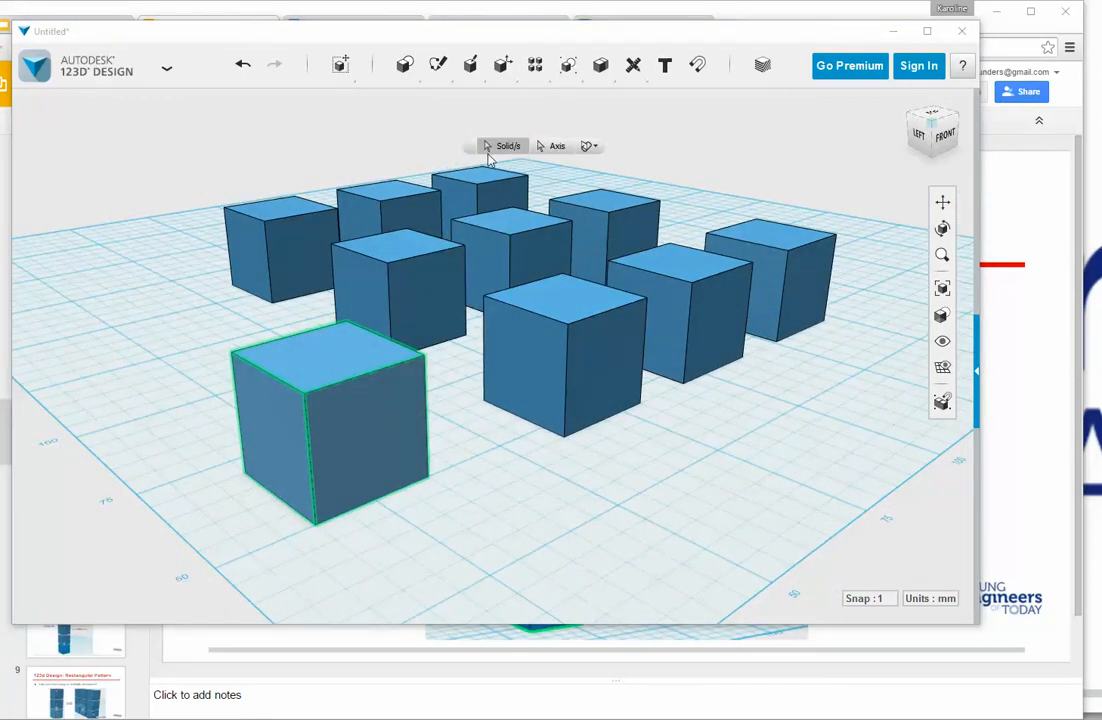
left_click(557, 146)
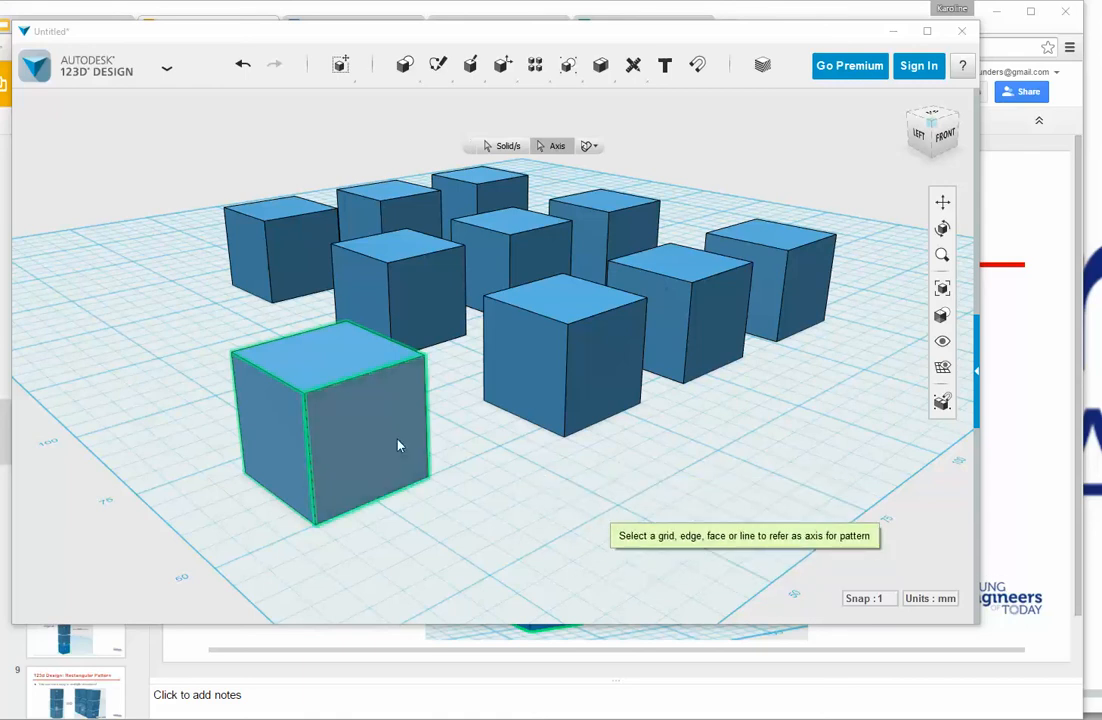
left_click(358, 385)
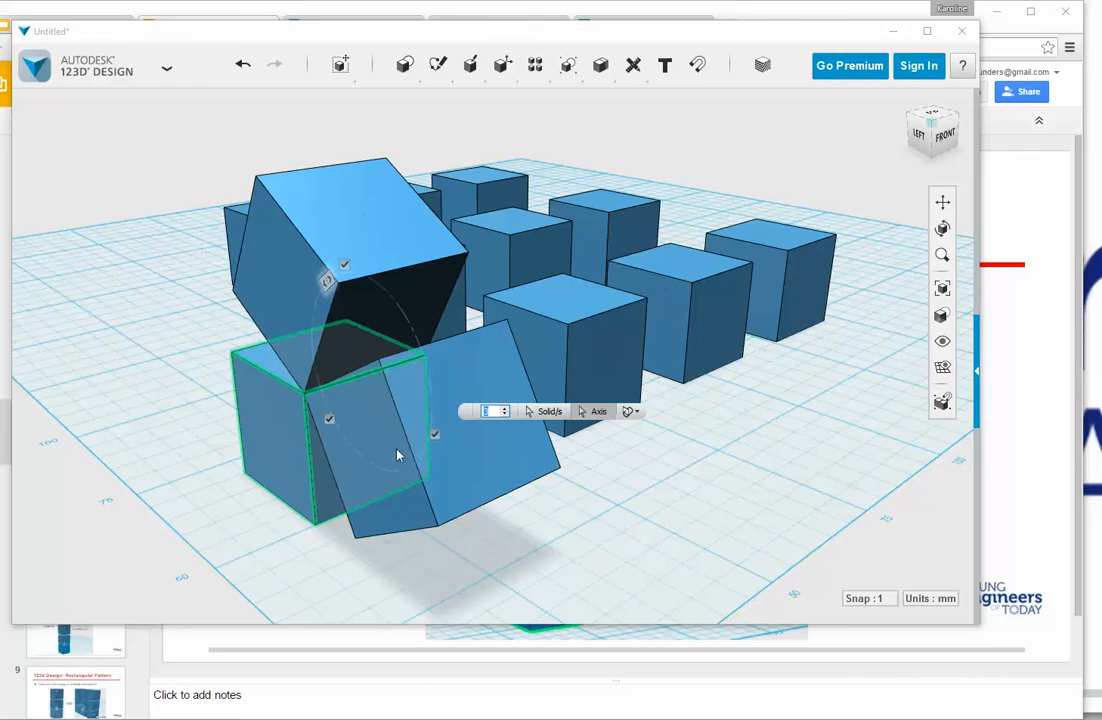
Step: Try circular pattern counts of 5, 6, 4 and 3 for the front box, and discard the pattern
left_click(506, 411)
left_click(506, 411)
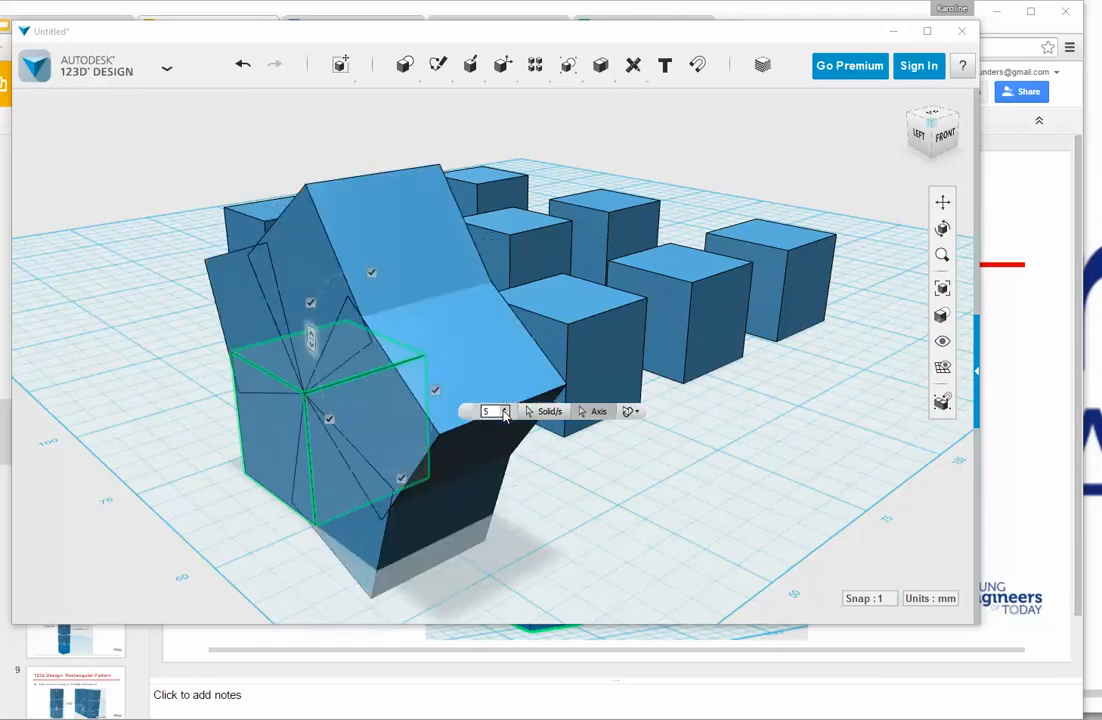
left_click(505, 412)
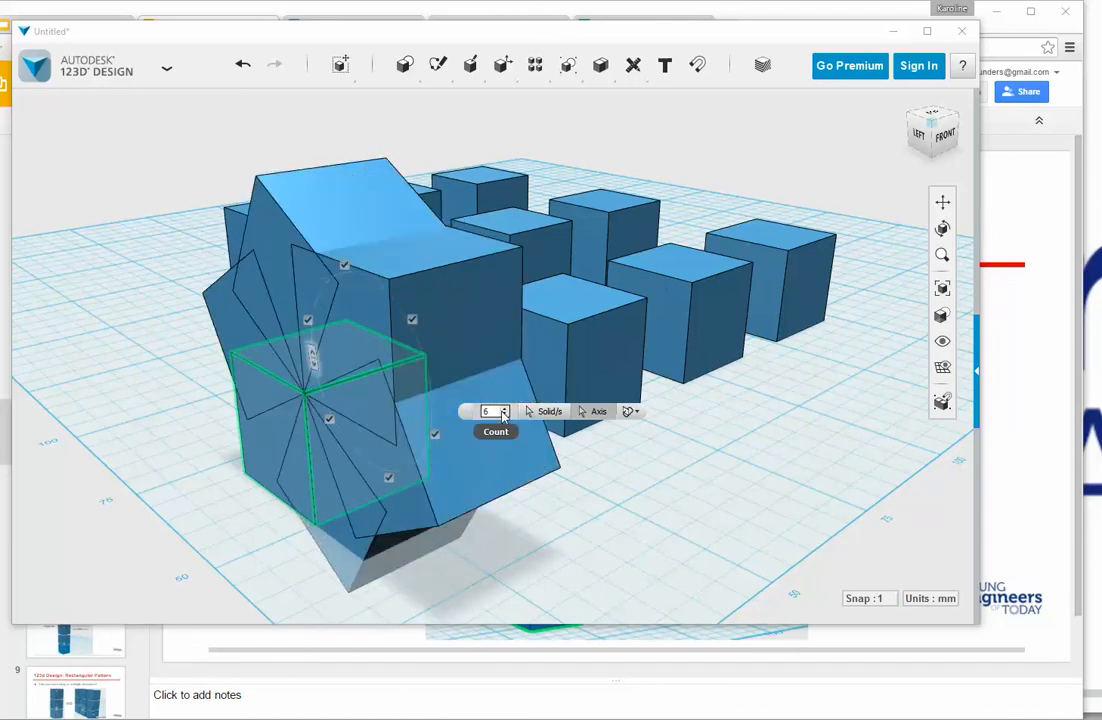
left_click(505, 413)
type("4")
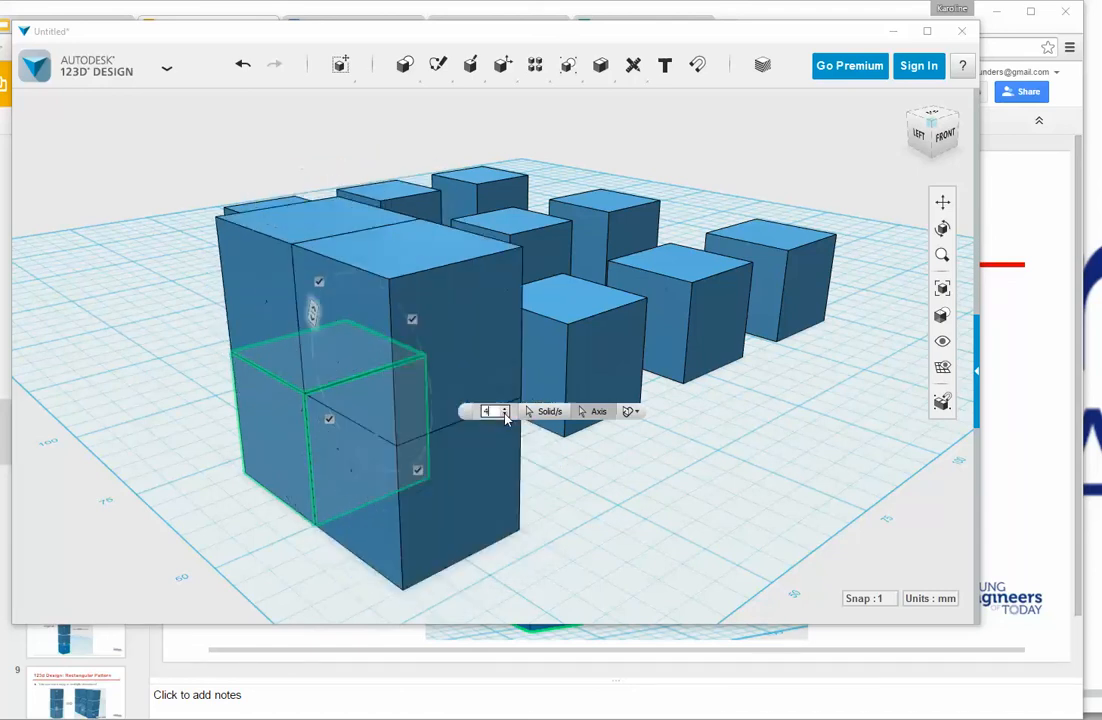
left_click(505, 416)
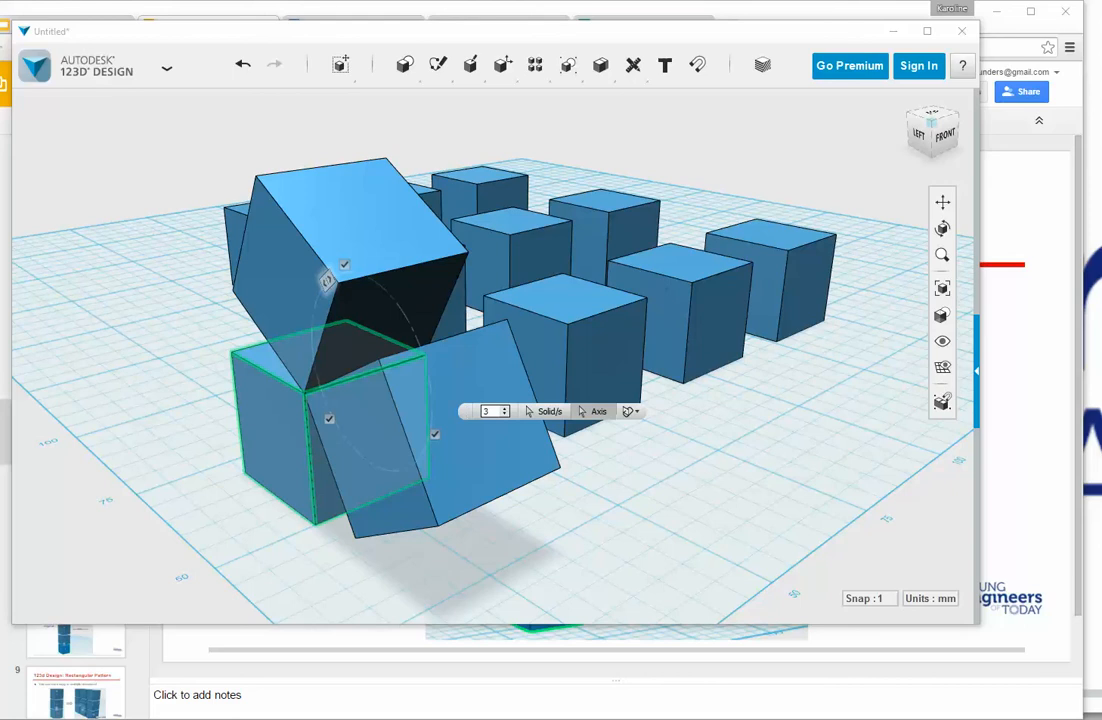
key("Escape")
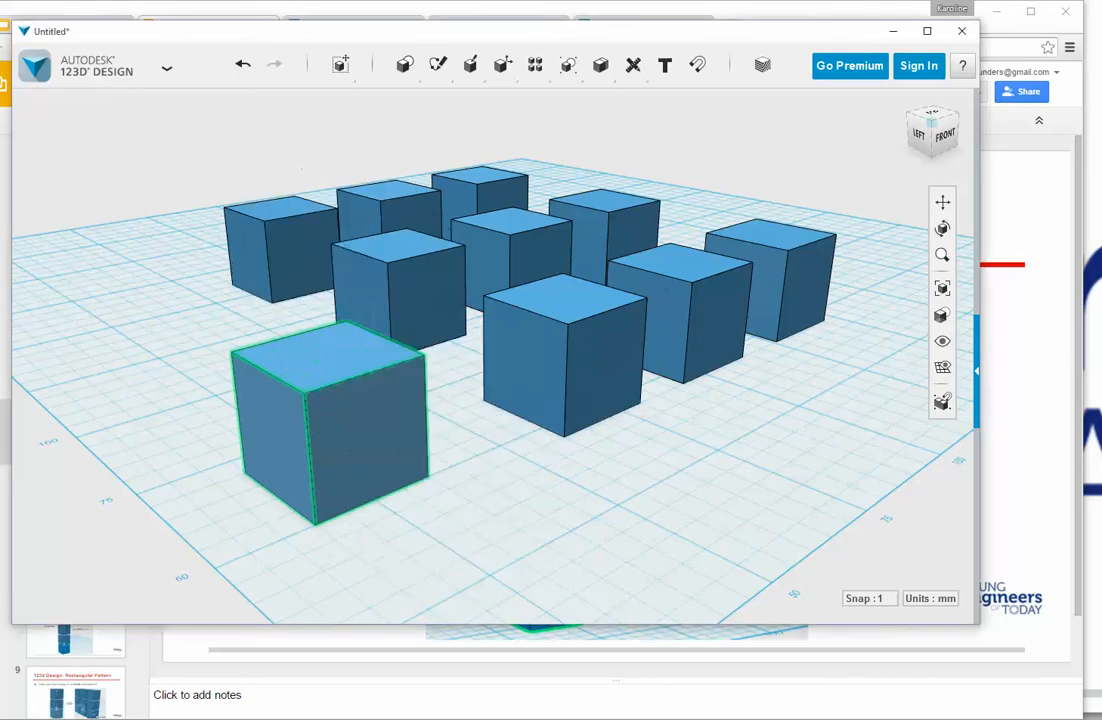
left_click(501, 550)
mouse_move(553, 544)
right_mouse_down()
mouse_move(521, 539)
mouse_move(545, 543)
right_mouse_up()
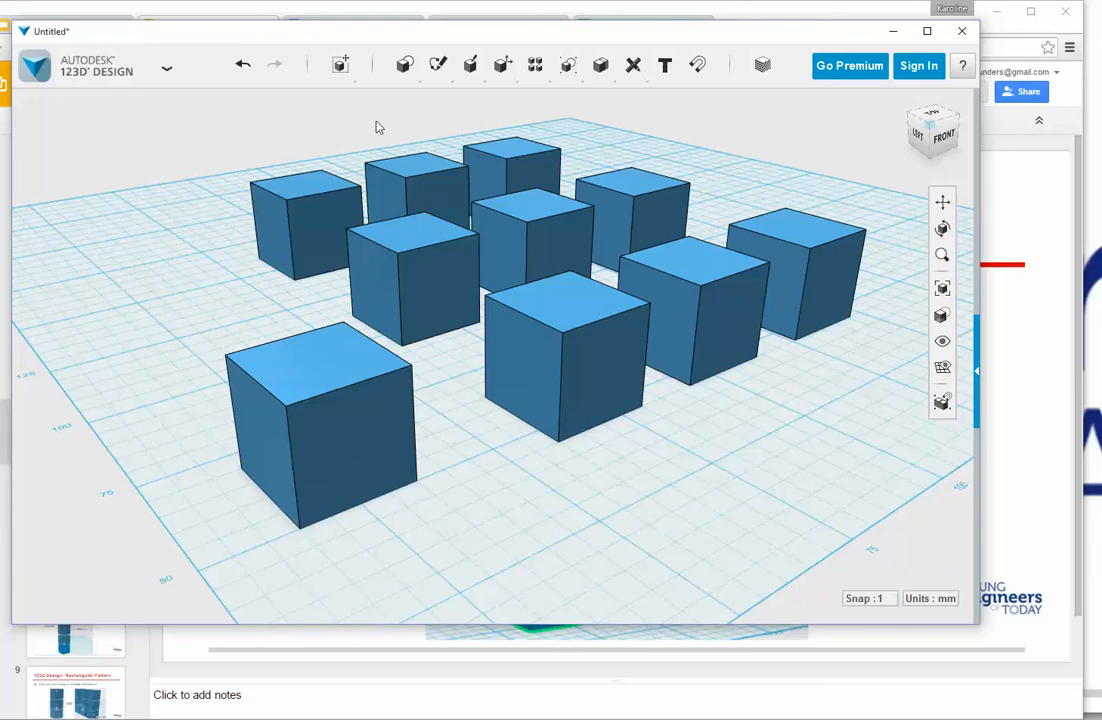
mouse_move(404, 65)
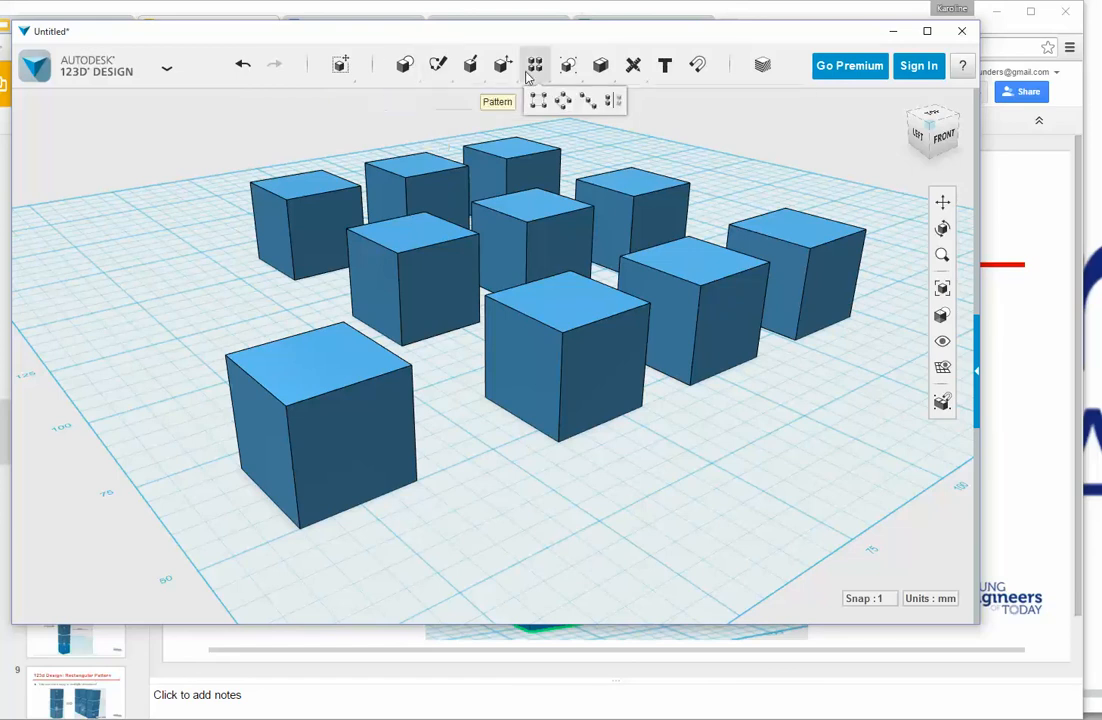
Step: Try a circular pattern of the separate front box, using its top front edge as the axis
mouse_move(503, 72)
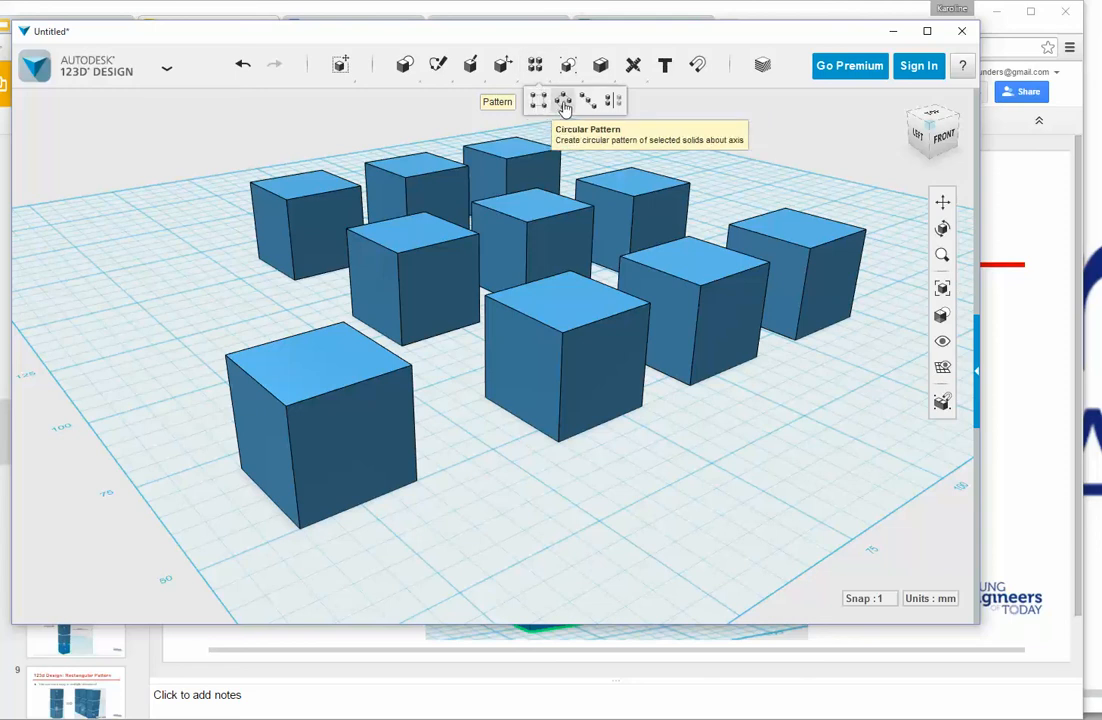
left_click(564, 107)
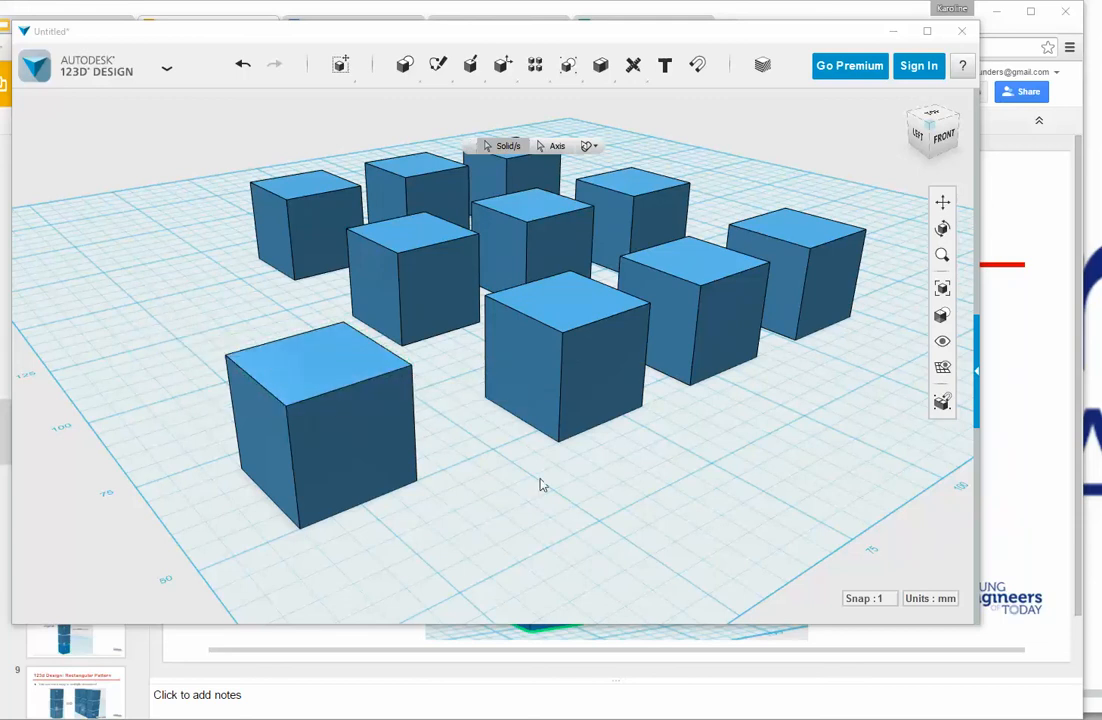
right_click_drag(541, 485, 573, 478)
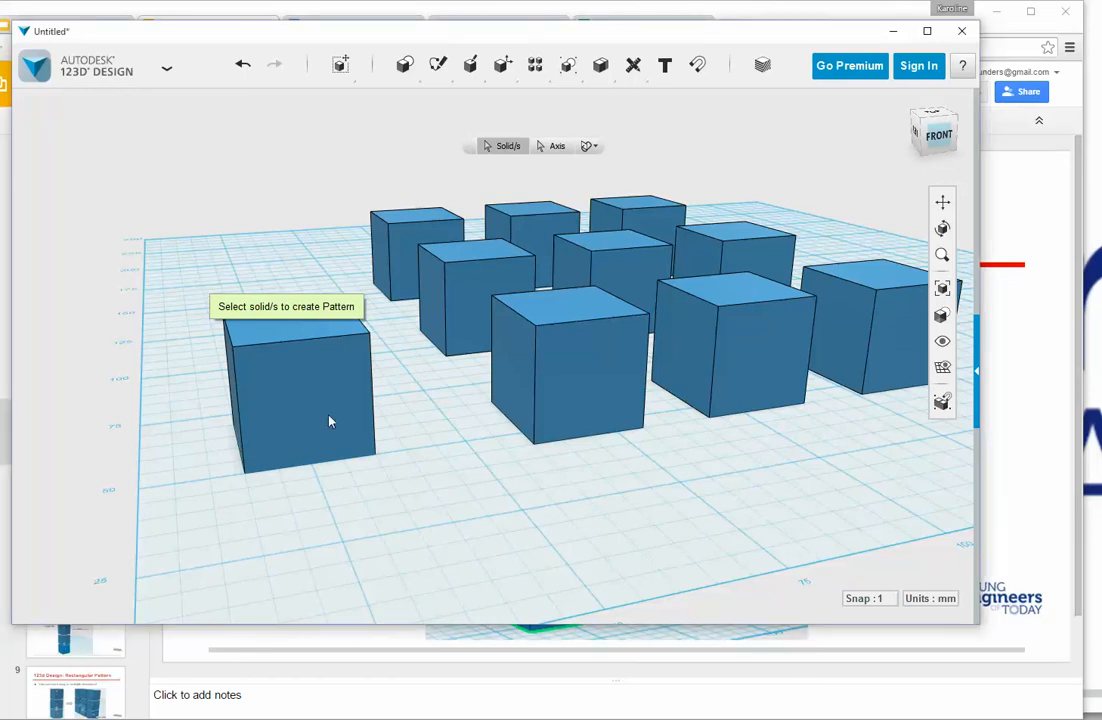
left_click_drag(406, 503, 145, 308)
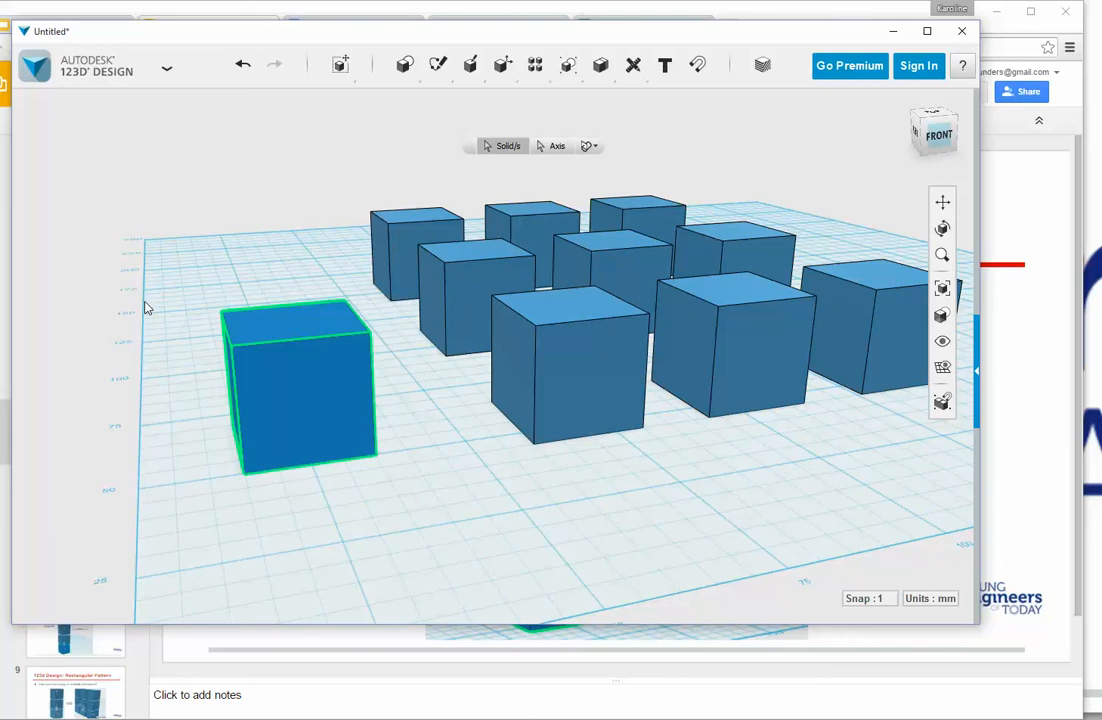
right_click_drag(145, 308, 160, 312)
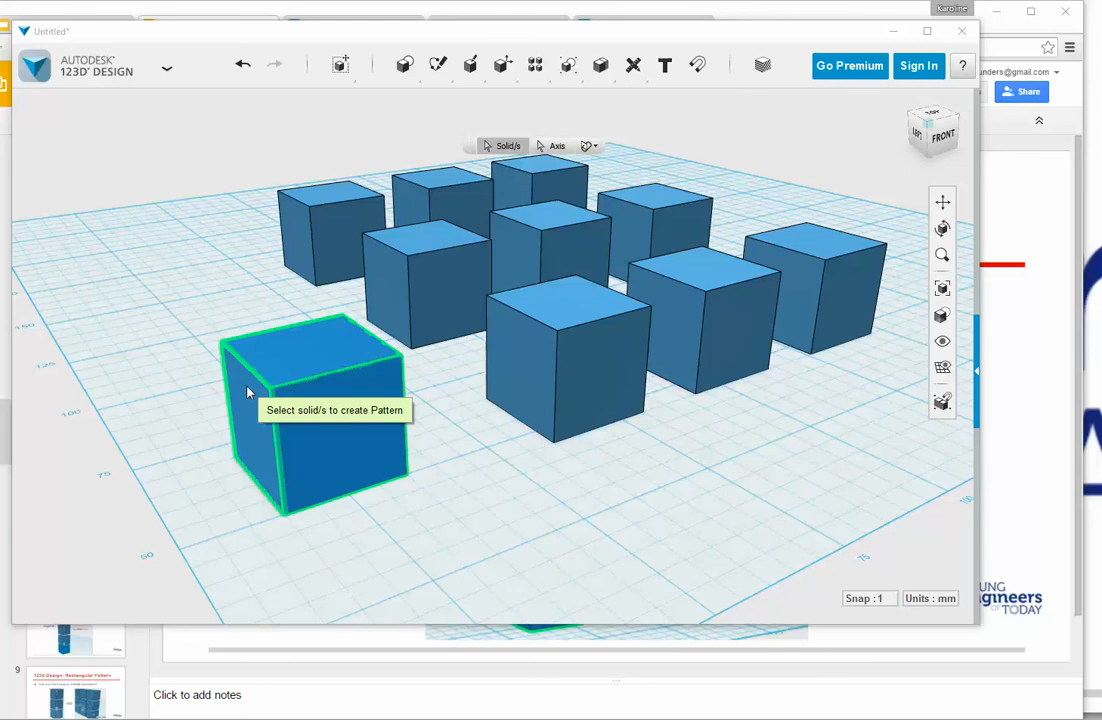
left_click(557, 146)
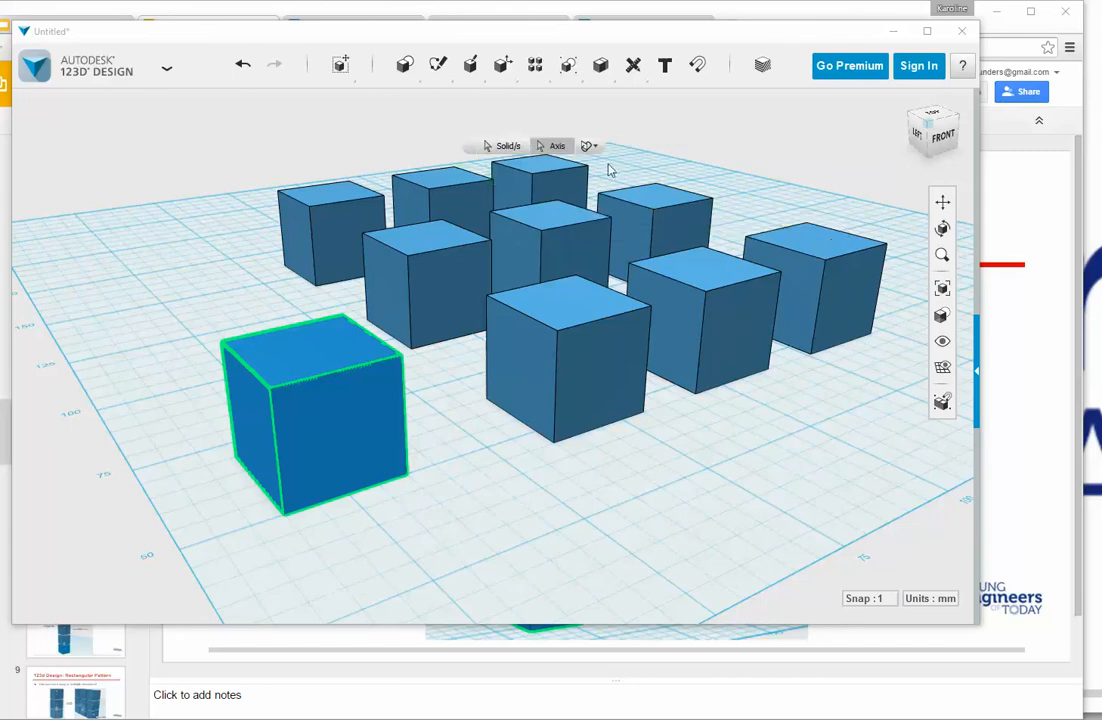
mouse_move(437, 64)
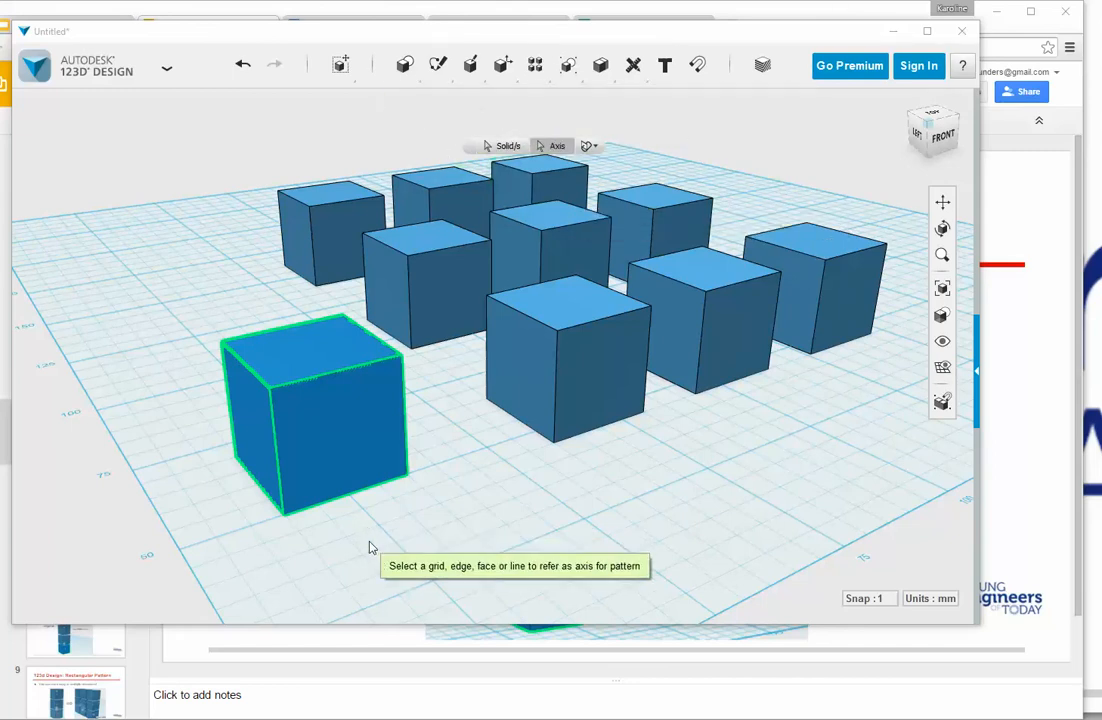
left_click(338, 378)
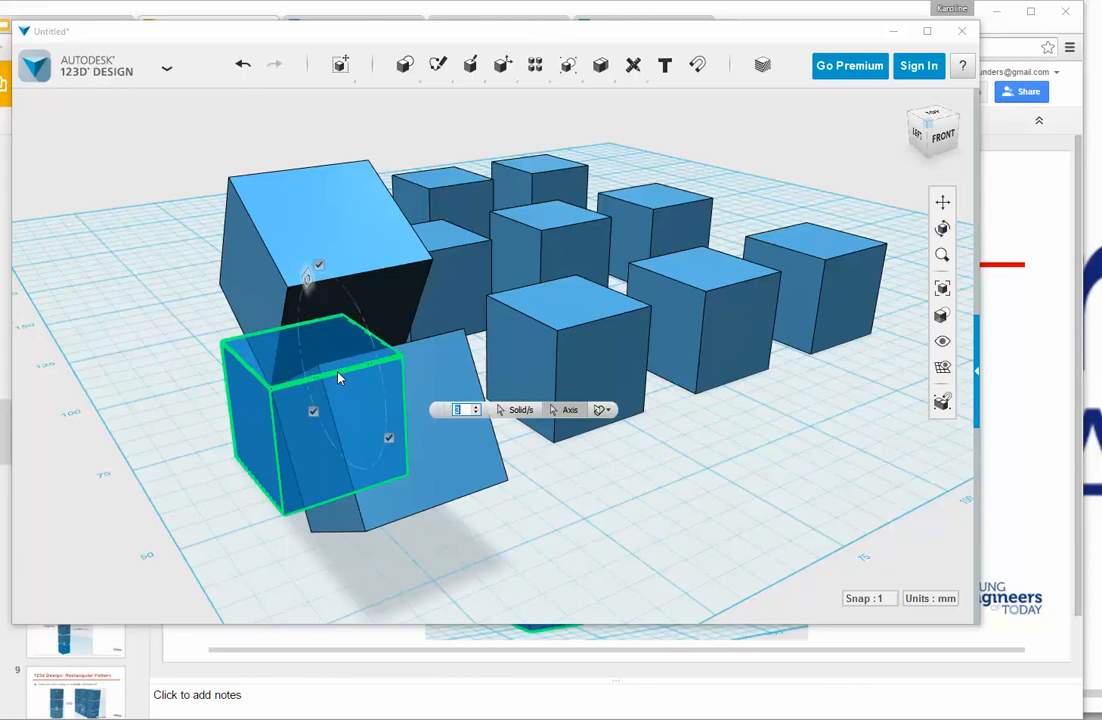
right_click_drag(172, 405, 216, 405)
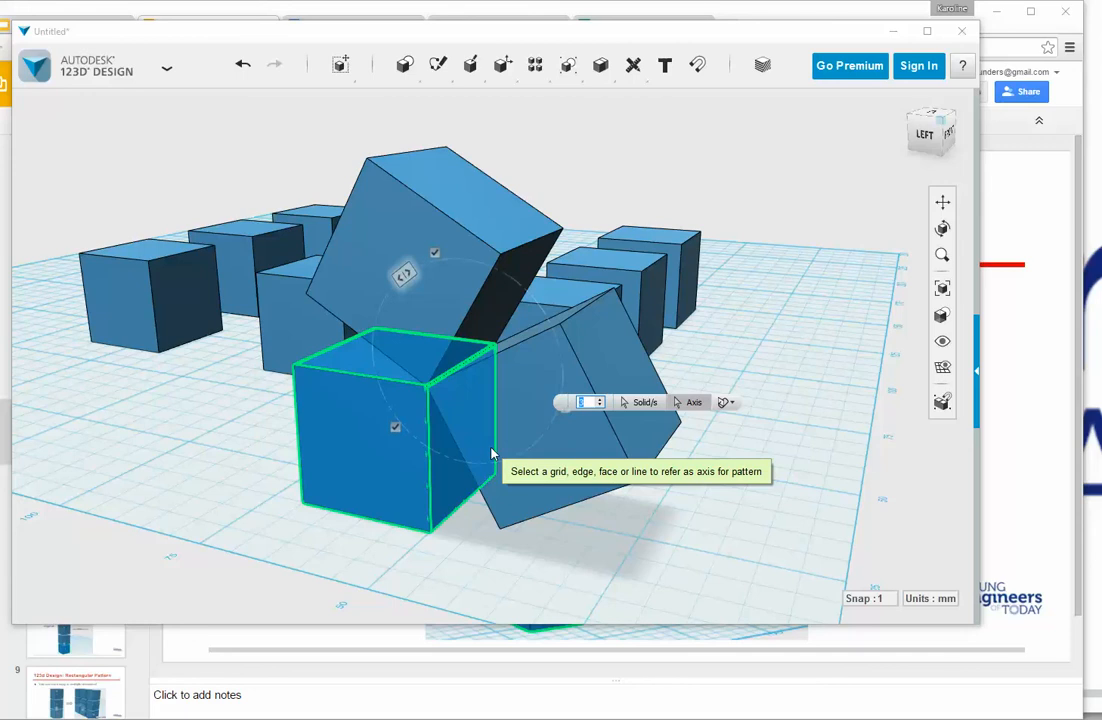
key("Escape")
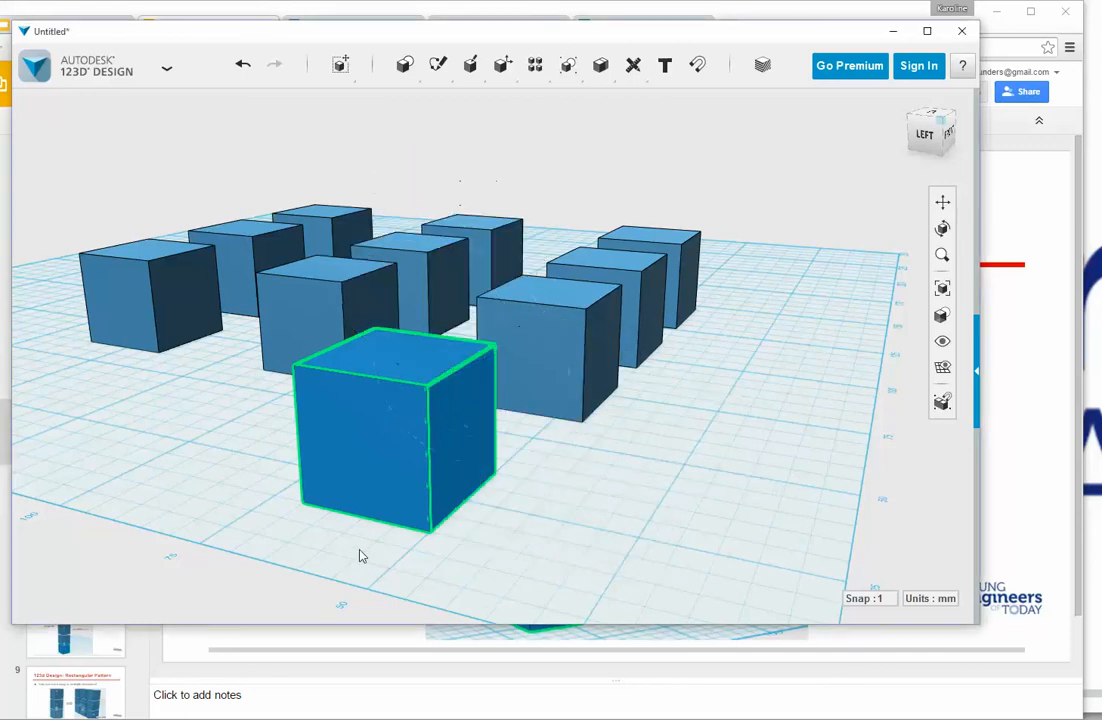
Step: Reselect the separate front box and set up its circular pattern again about the same top front edge
right_click_drag(615, 529, 562, 538)
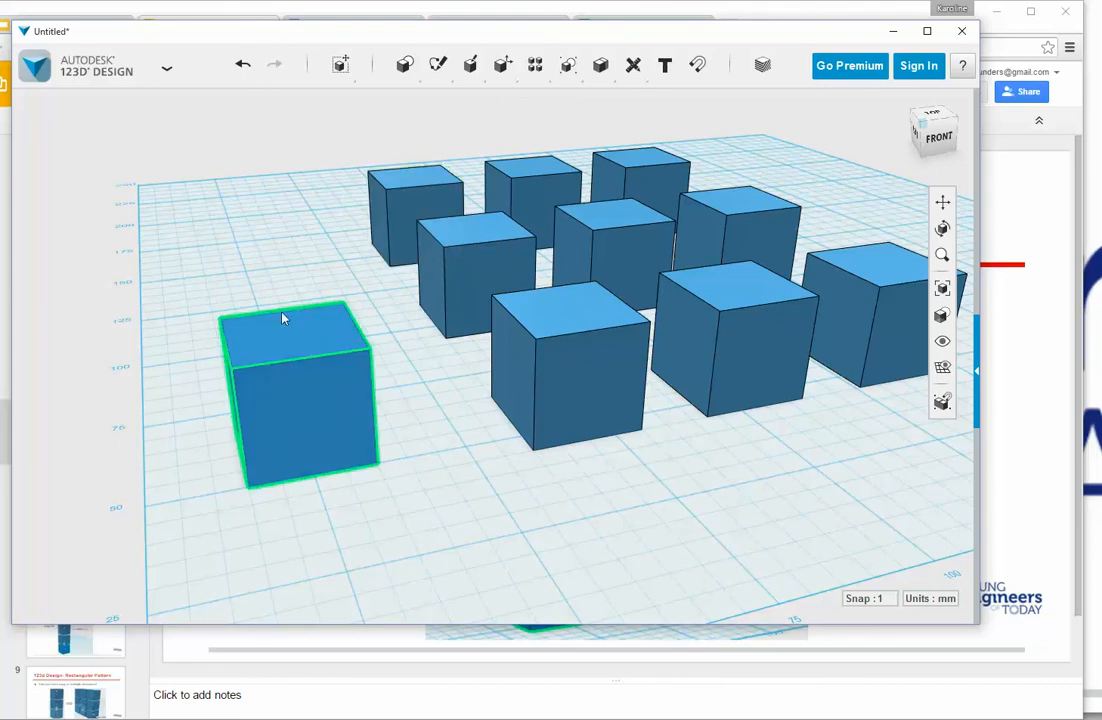
right_click_drag(283, 318, 290, 285)
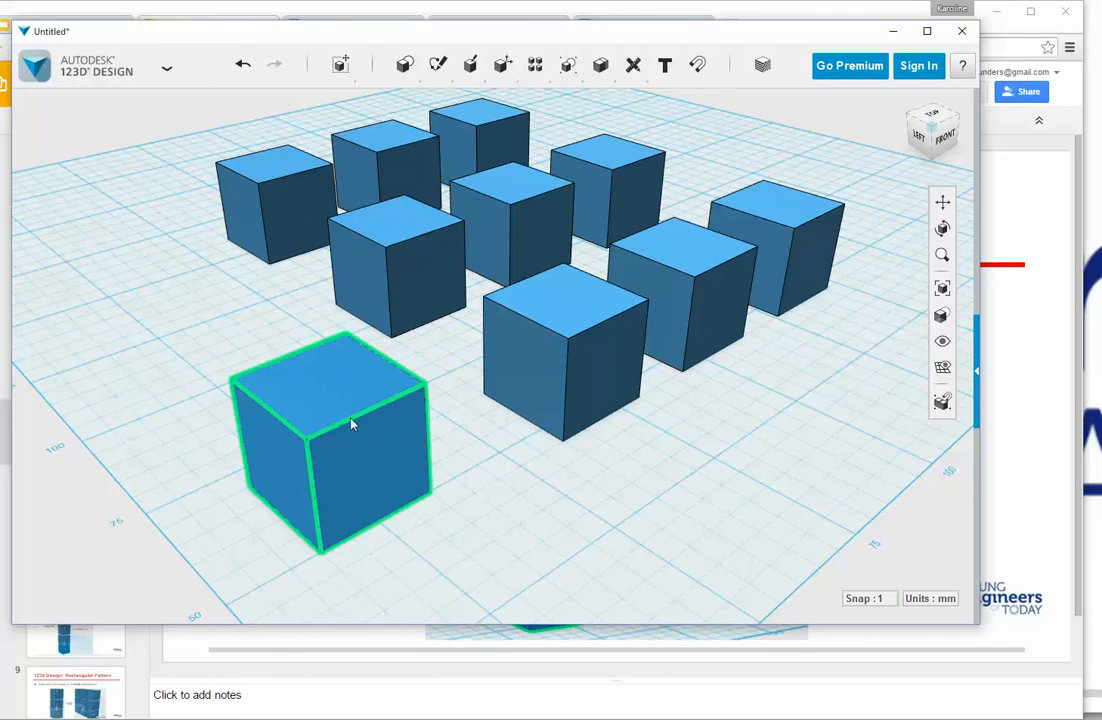
mouse_move(499, 504)
right_mouse_down()
mouse_move(504, 519)
mouse_move(491, 515)
right_mouse_up()
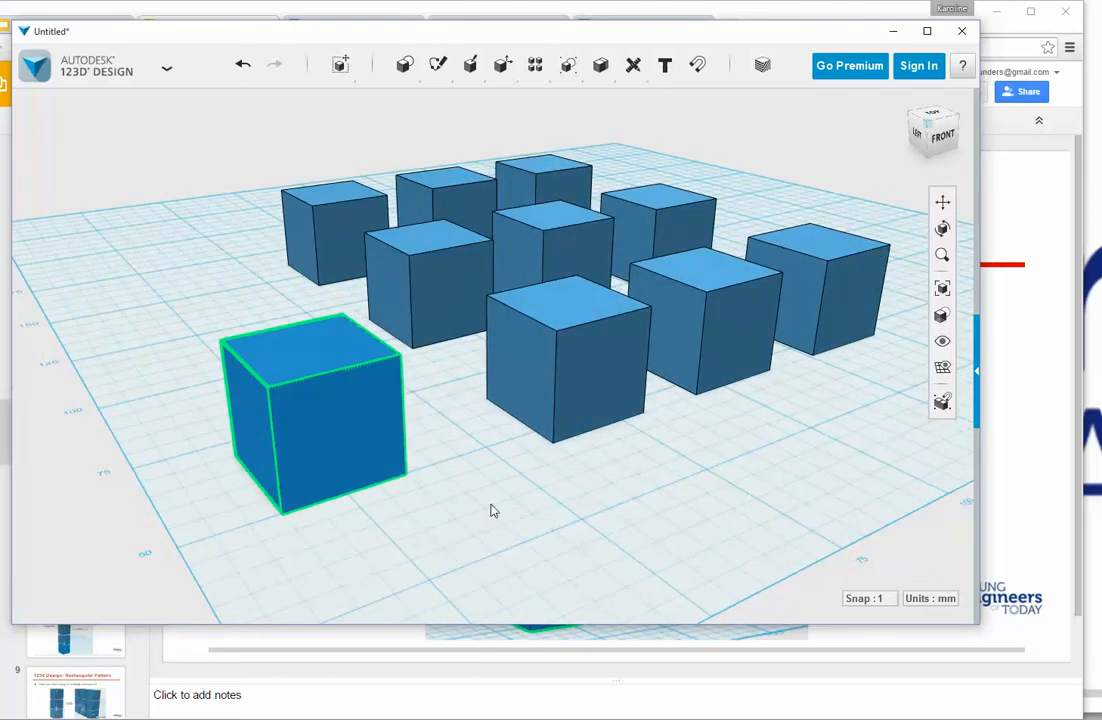
left_click_drag(180, 318, 365, 529)
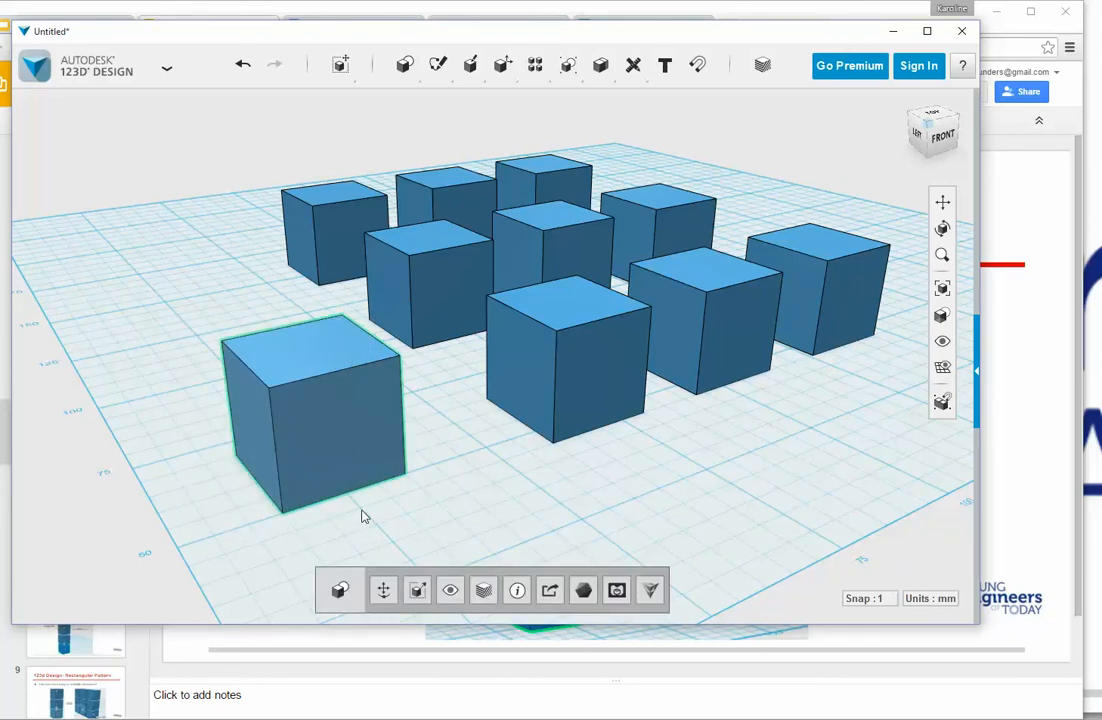
mouse_move(537, 72)
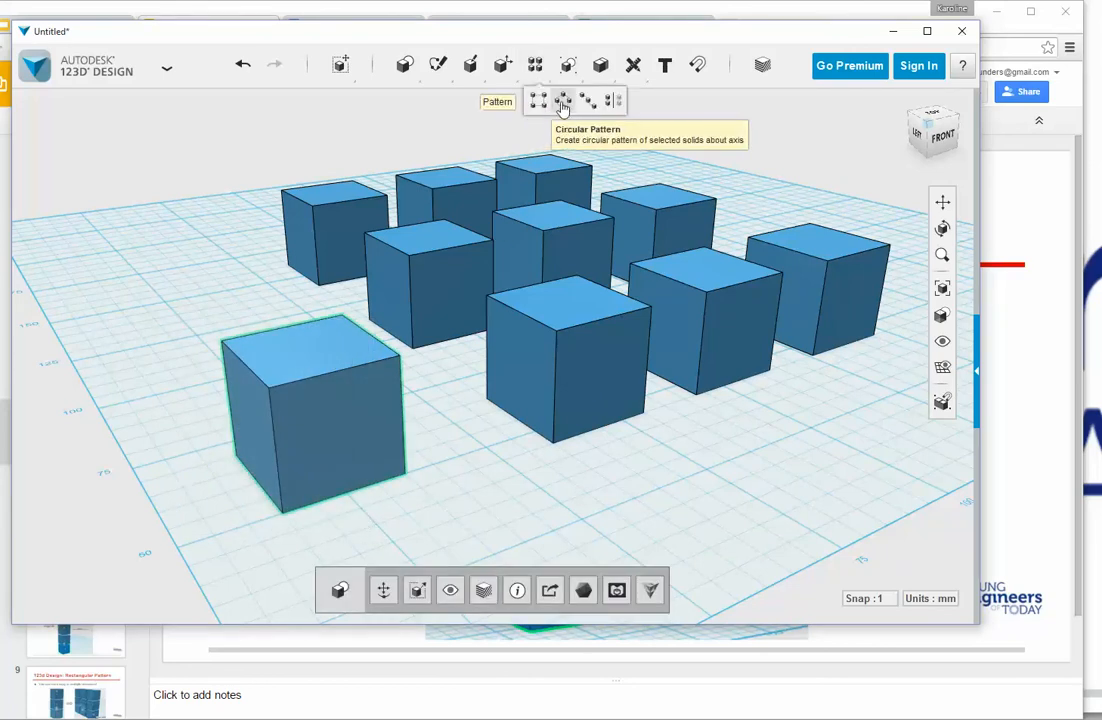
left_click(561, 104)
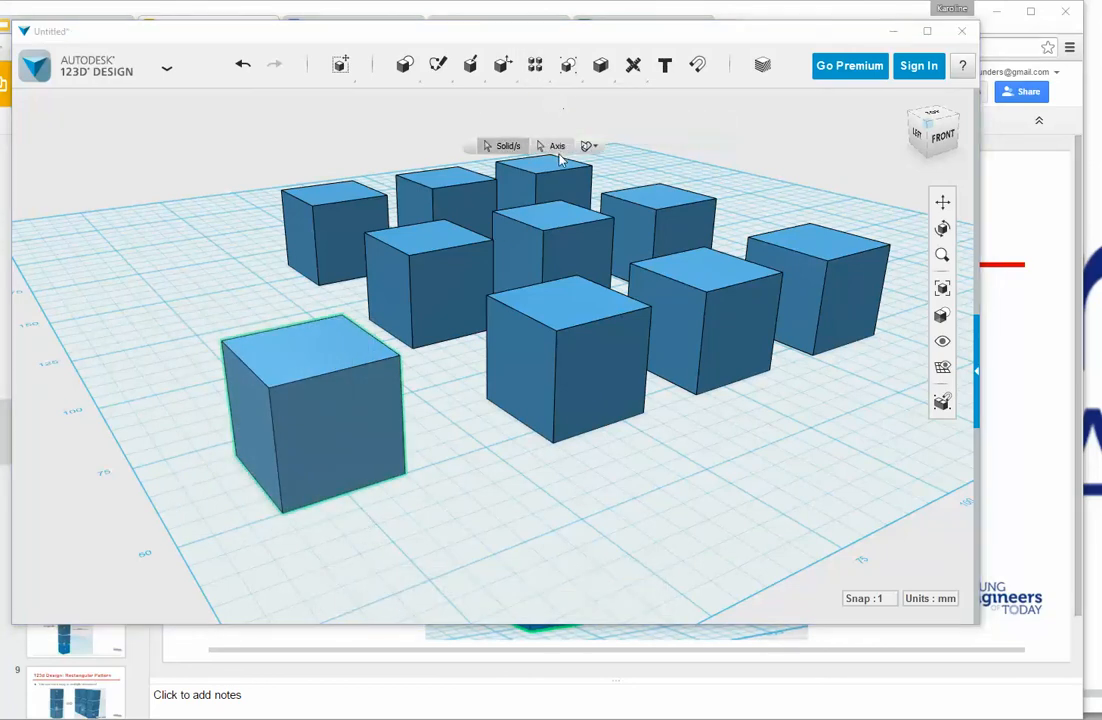
left_click(556, 147)
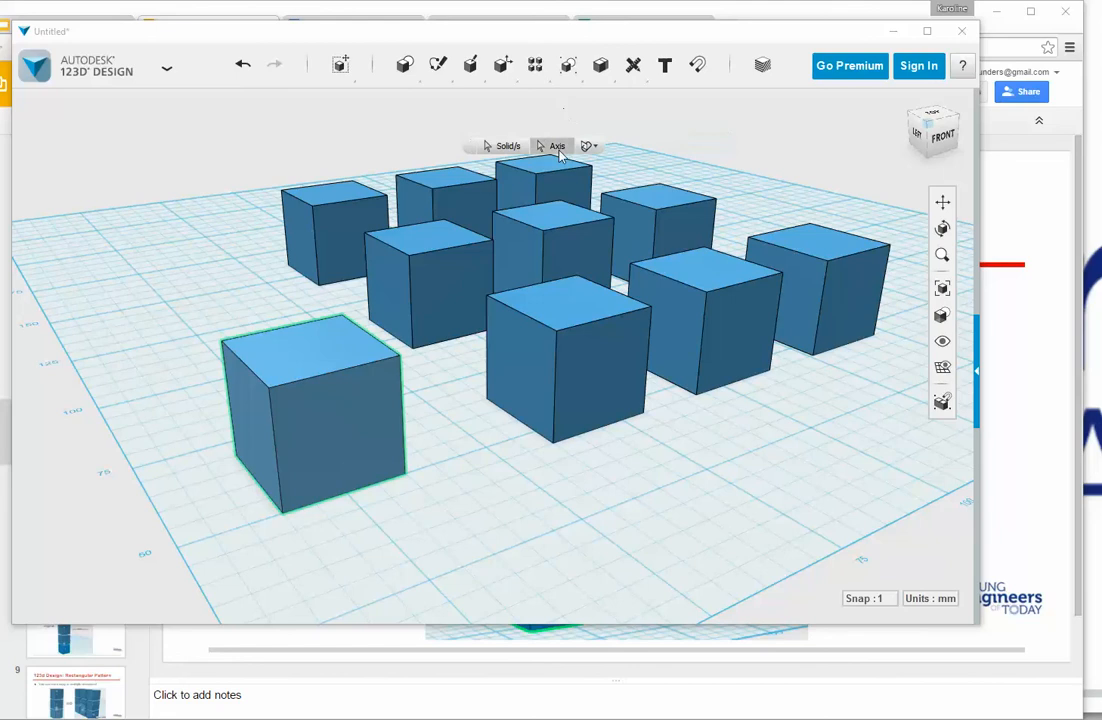
left_click(322, 380)
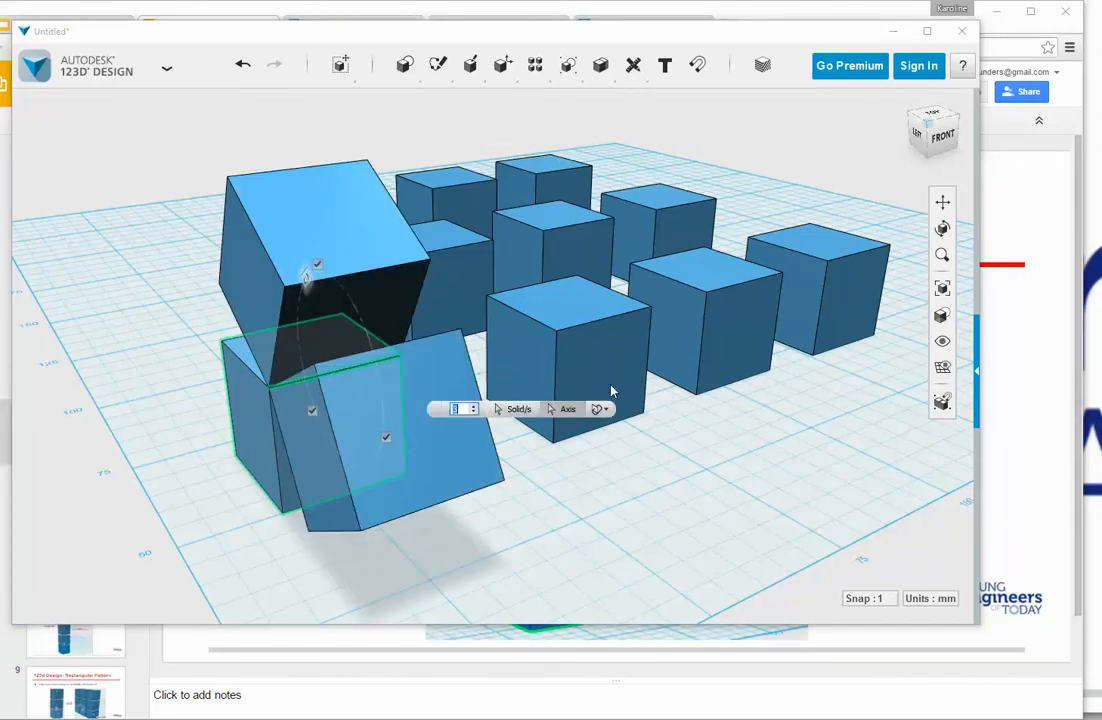
right_click_drag(128, 443, 260, 441)
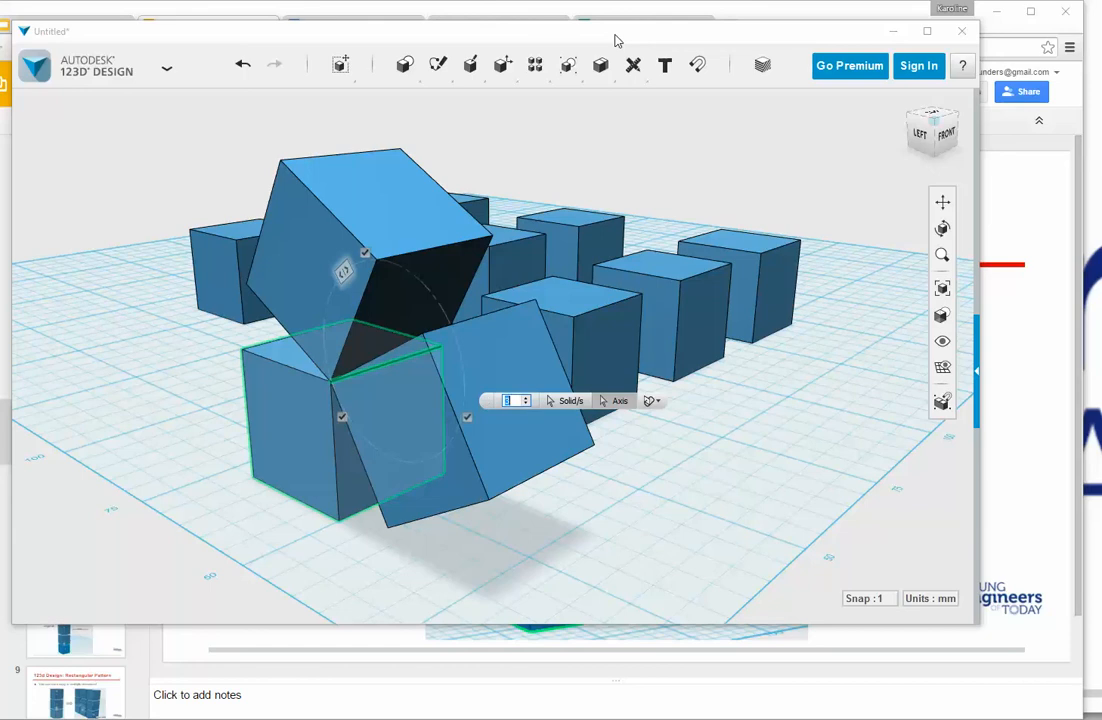
mouse_move(535, 66)
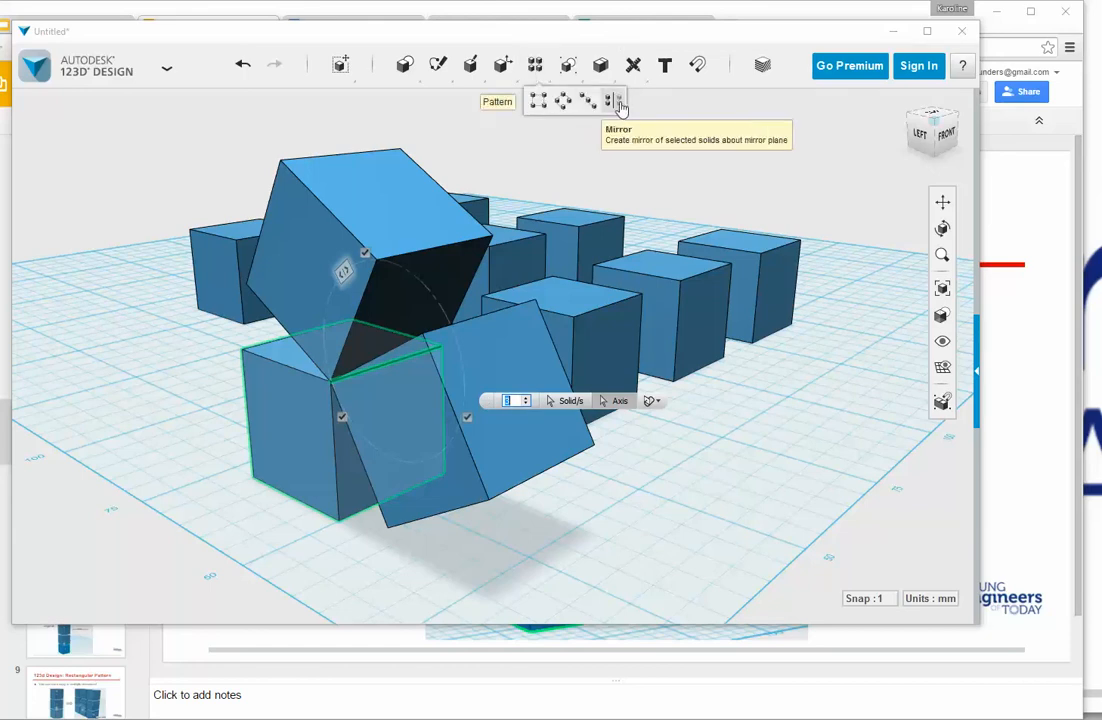
left_click(757, 5)
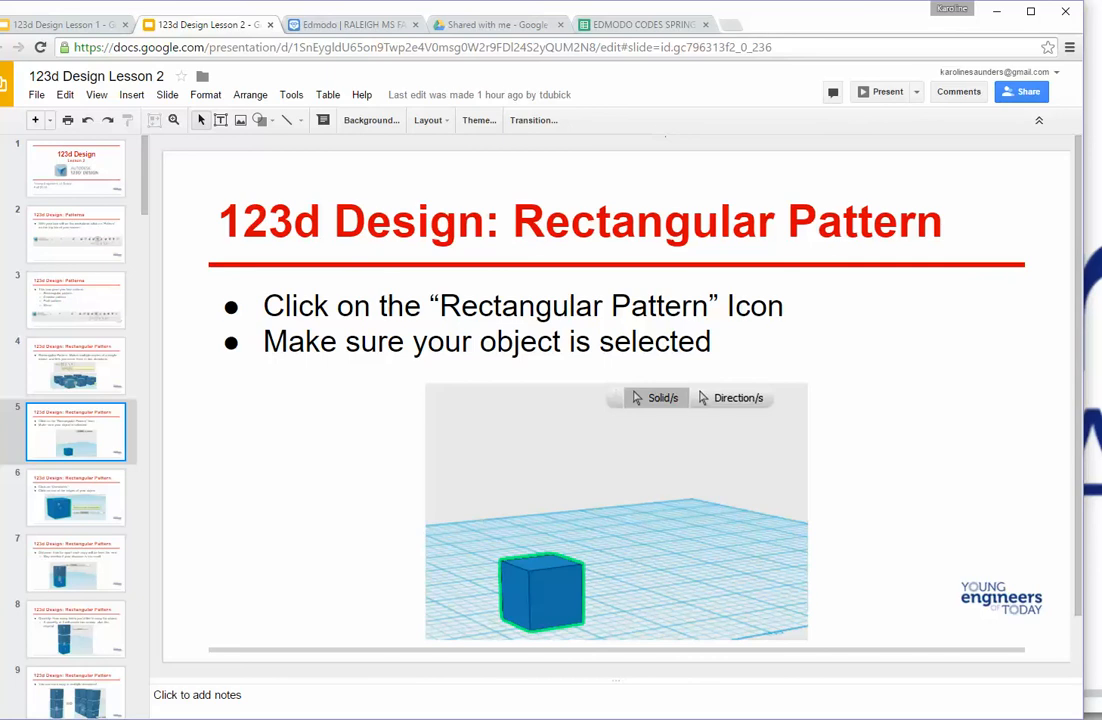
key("alt+Tab")
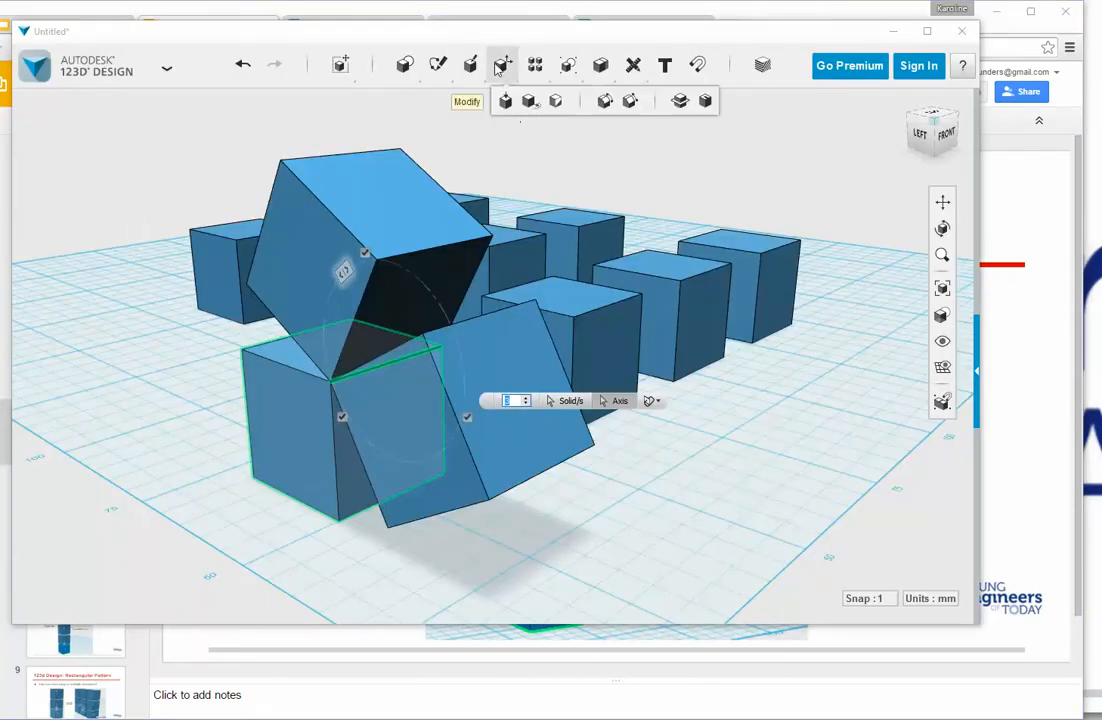
Step: Set the number of copies in the front box's circular pattern to 3
mouse_move(536, 70)
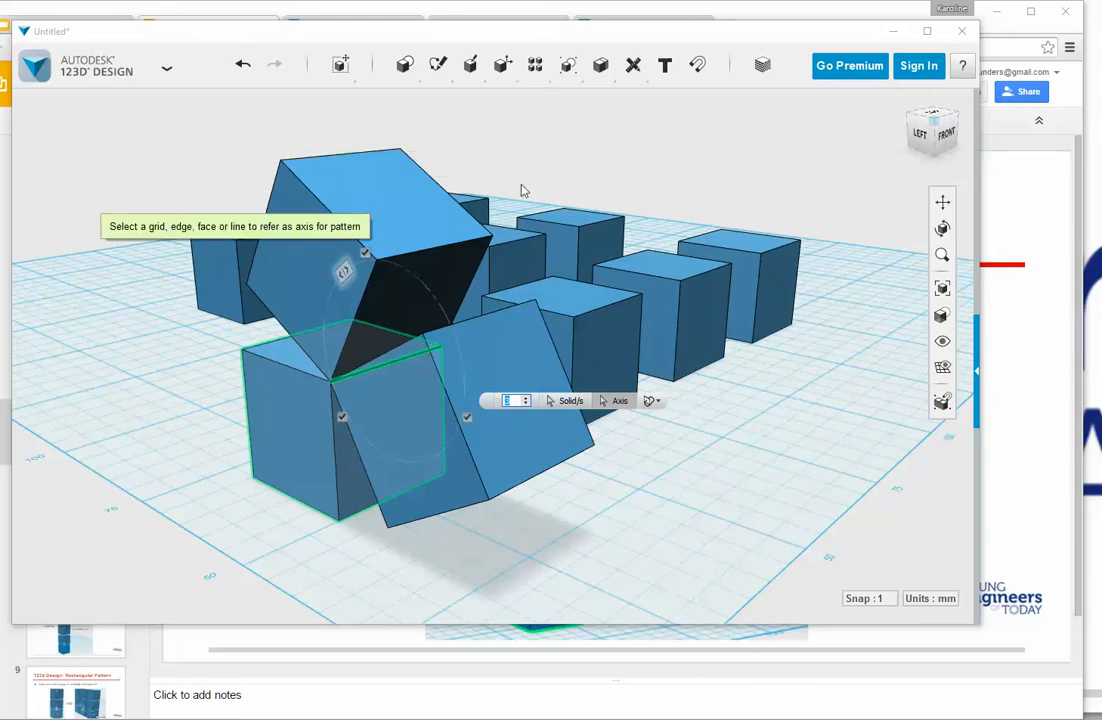
type("3")
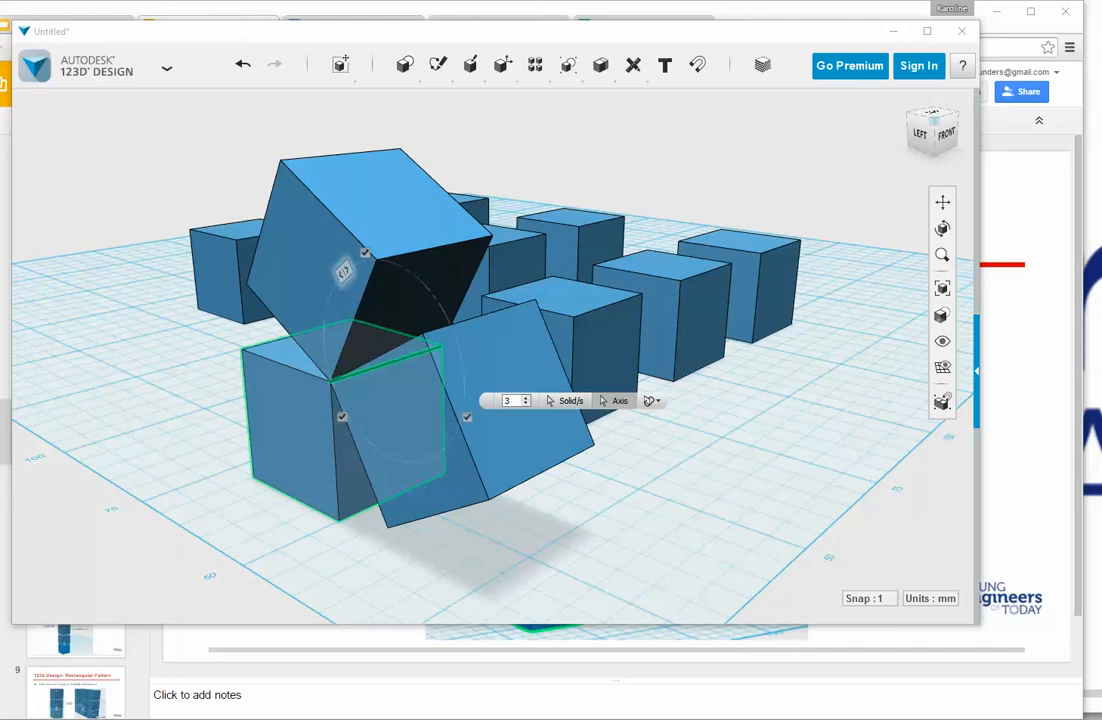
mouse_move(498, 685)
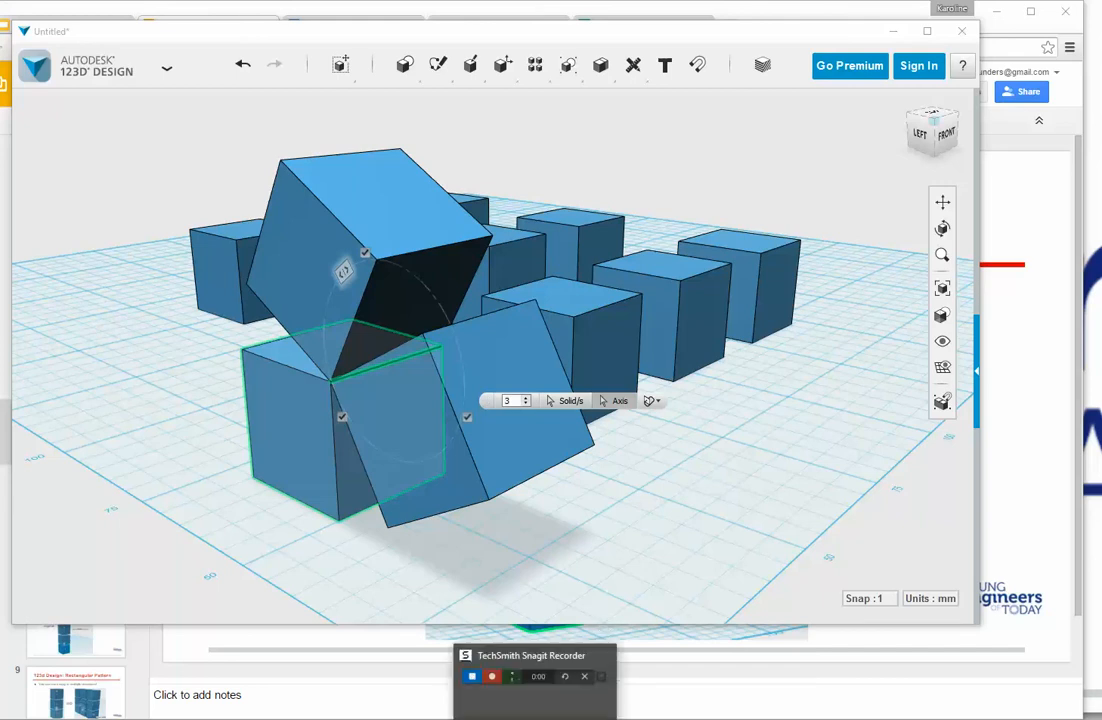